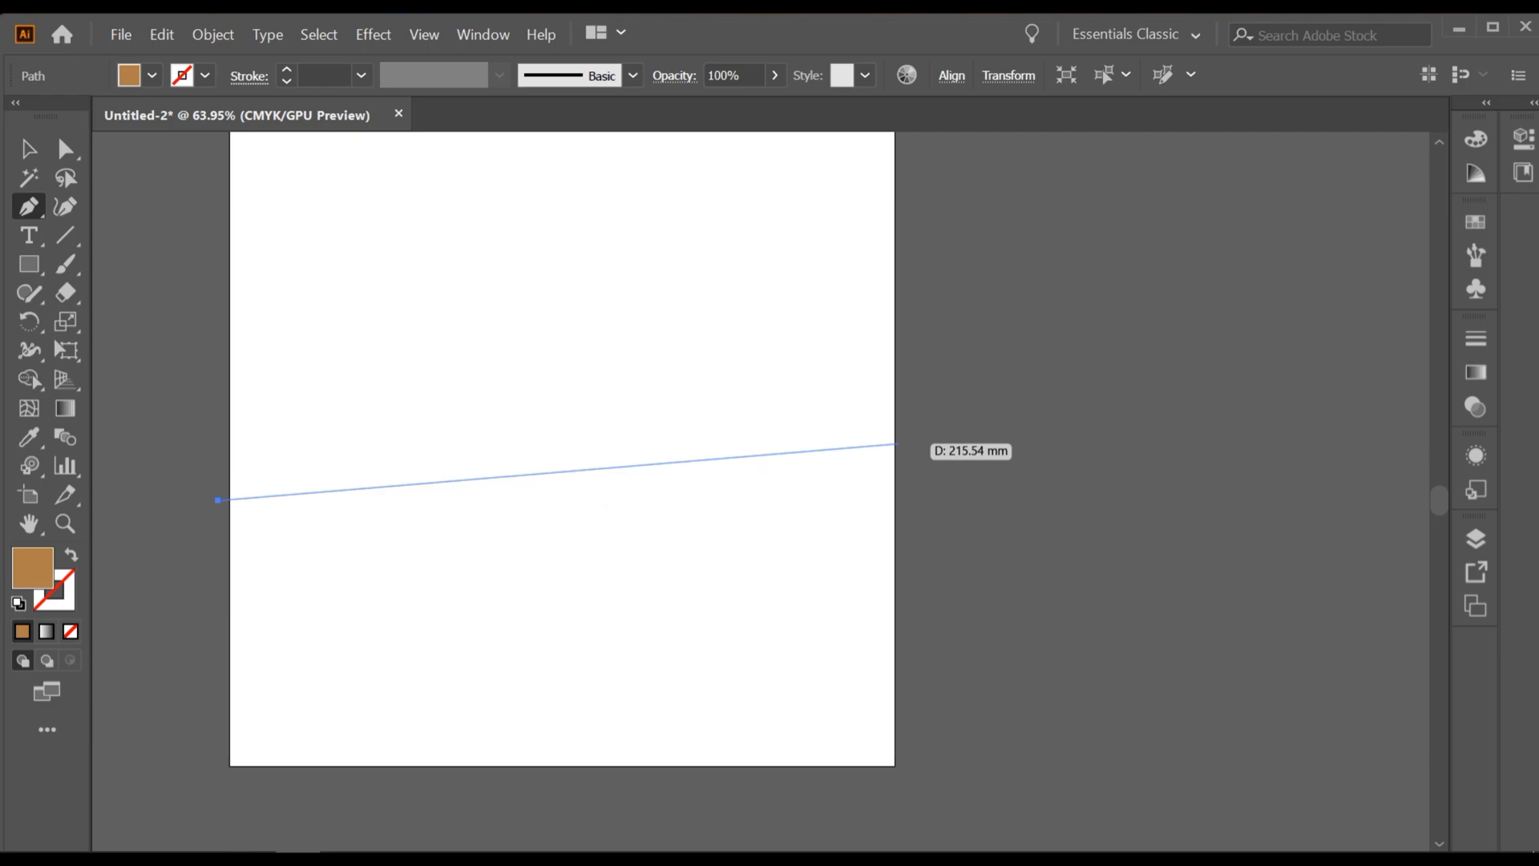
Step: Draw a closed four-sided light brown ground shape with the Pen tool, spanning the artboard's lower part and rising slightly toward the right edge
click(895, 443)
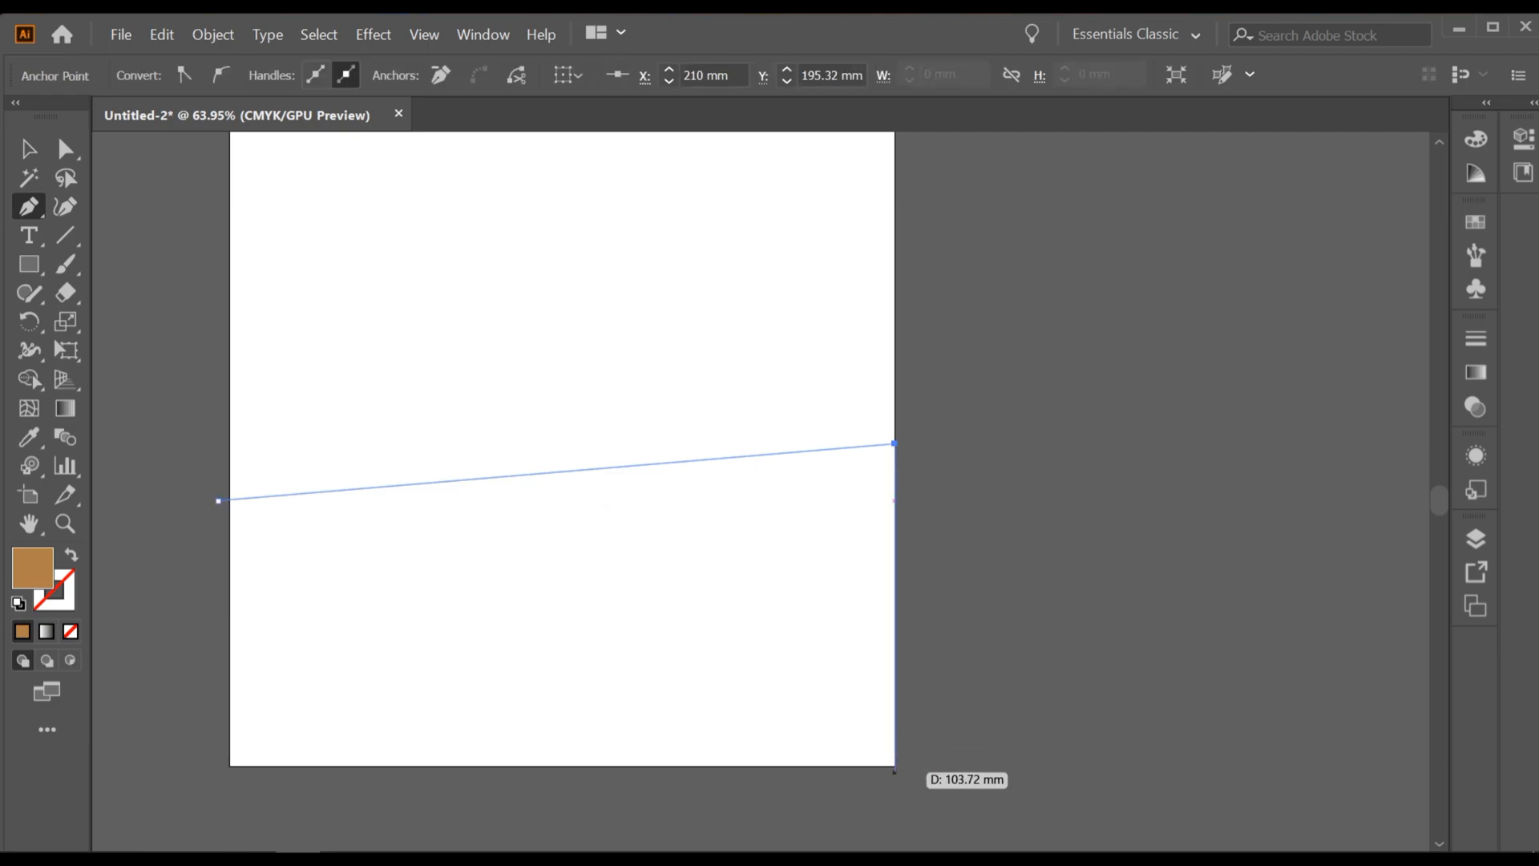
click(895, 768)
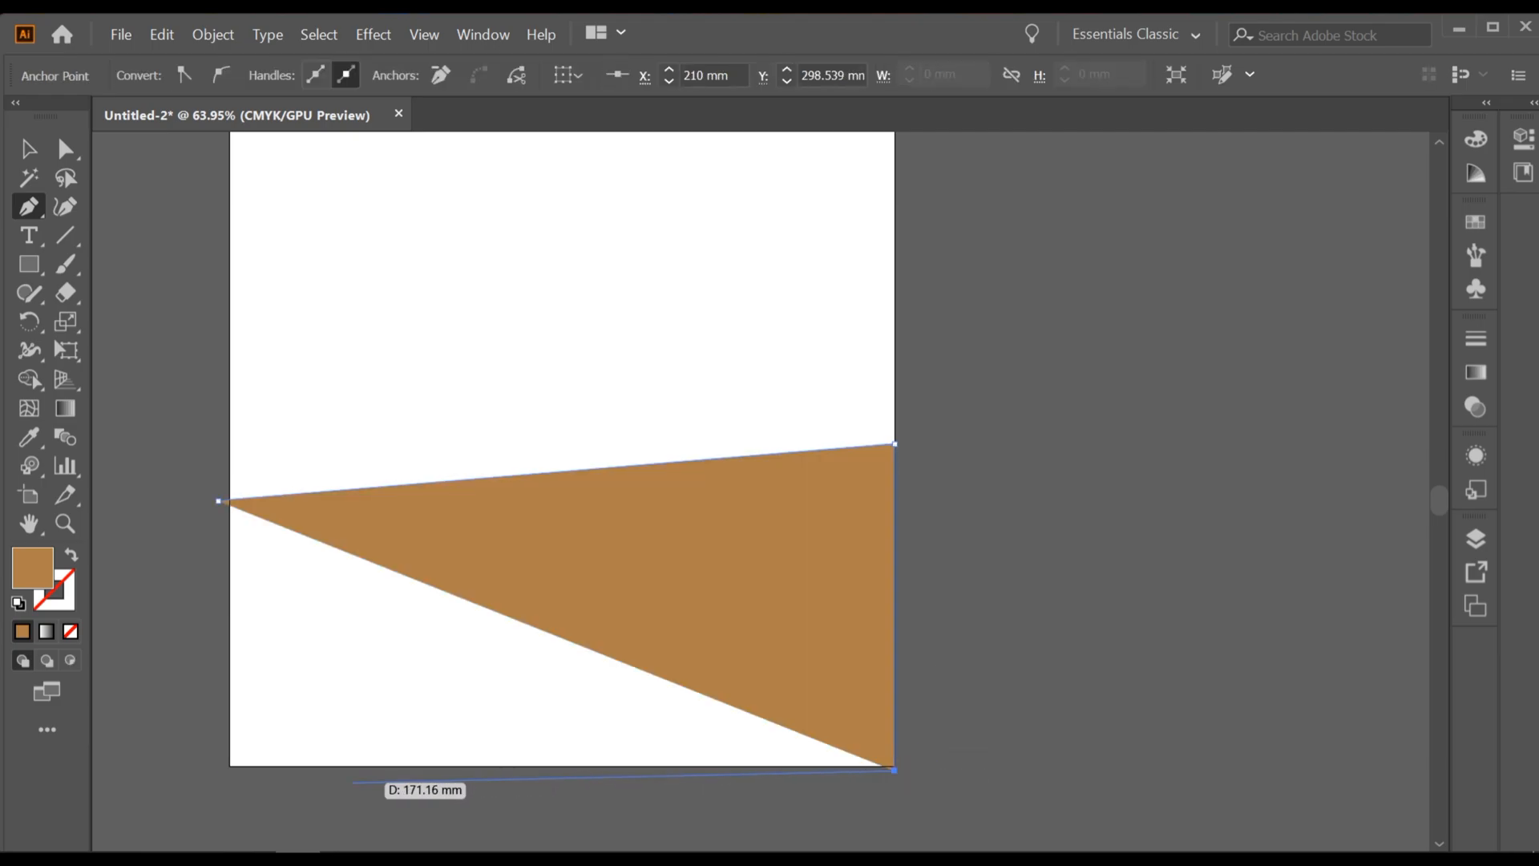
click(230, 767)
click(218, 500)
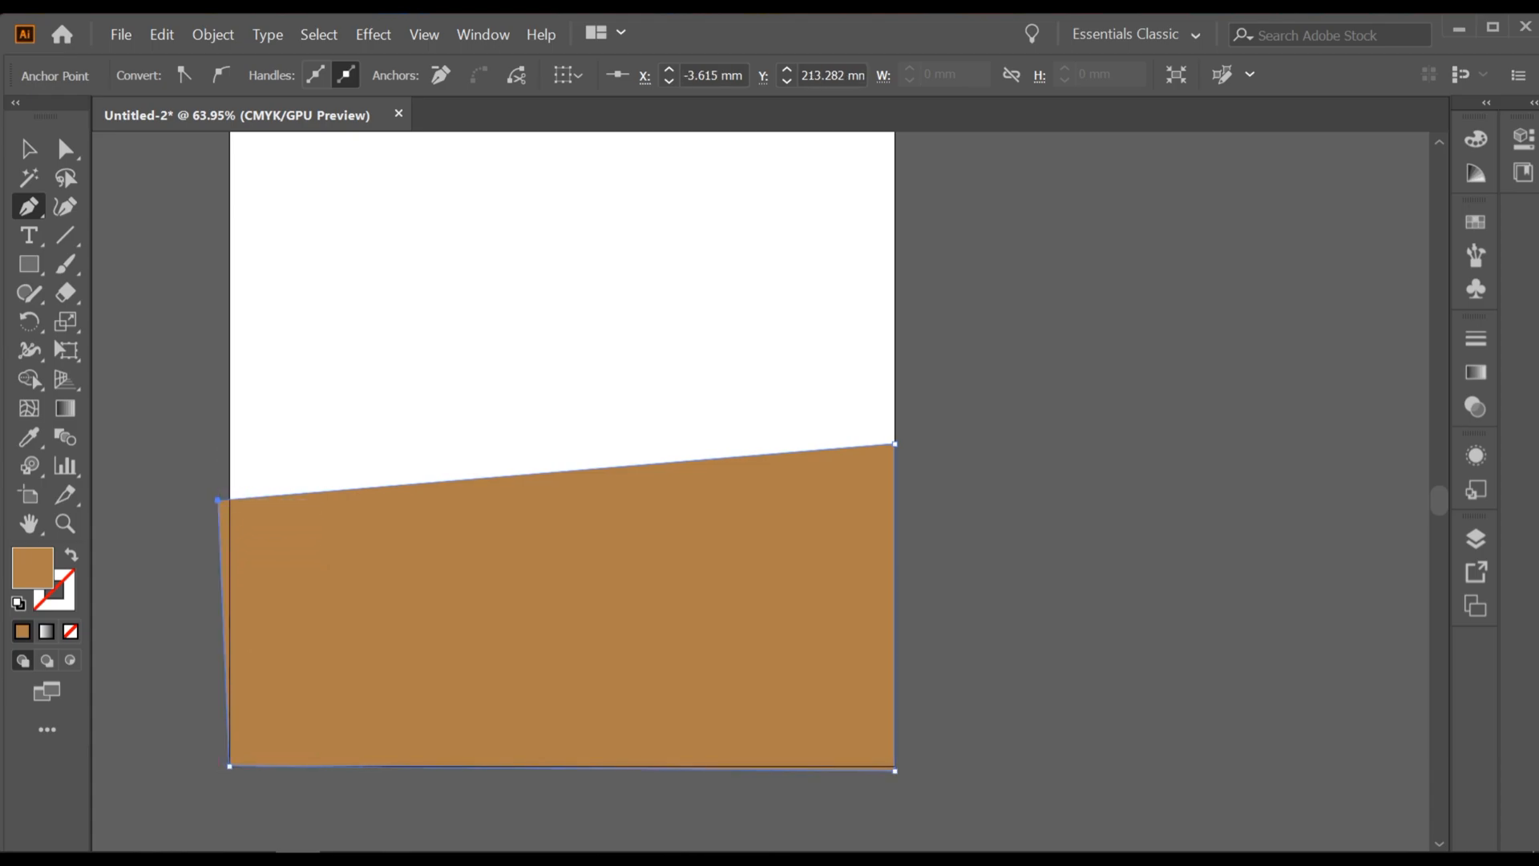
Step: Bend the ground shape's upper edge into a wave with the Curvature tool, dipping near the left and rising near the right, and deselect it
key(shift+grave)
drag(318, 491, 319, 531)
drag(726, 510, 749, 437)
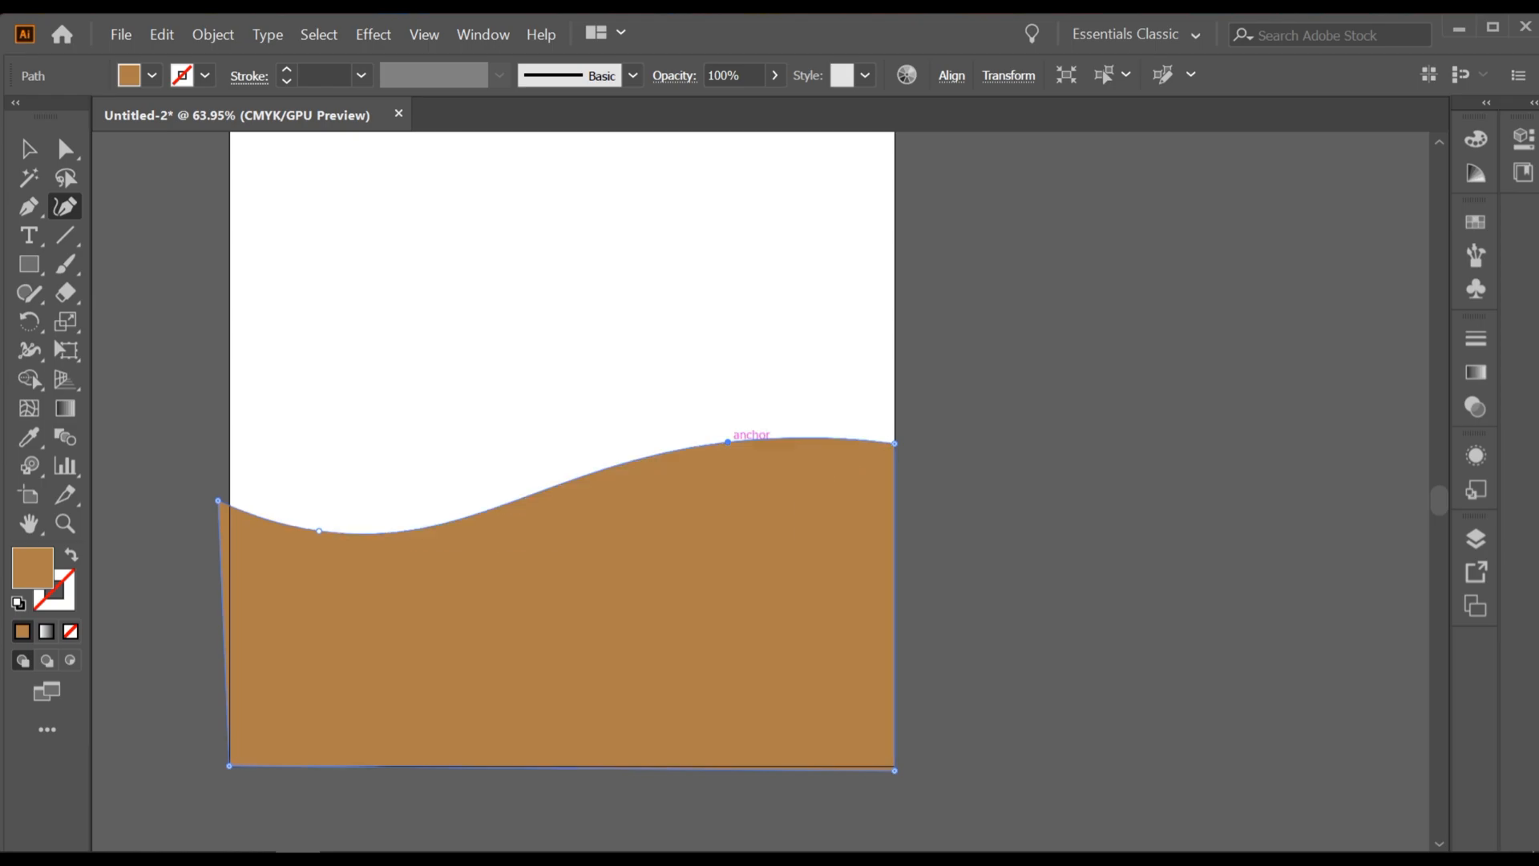
key(v)
click(157, 265)
Step: Draw a second closed four-sided Pen shape over the ground, with its sloping upper edge slightly below the wave and its base along the artboard's bottom
click(29, 207)
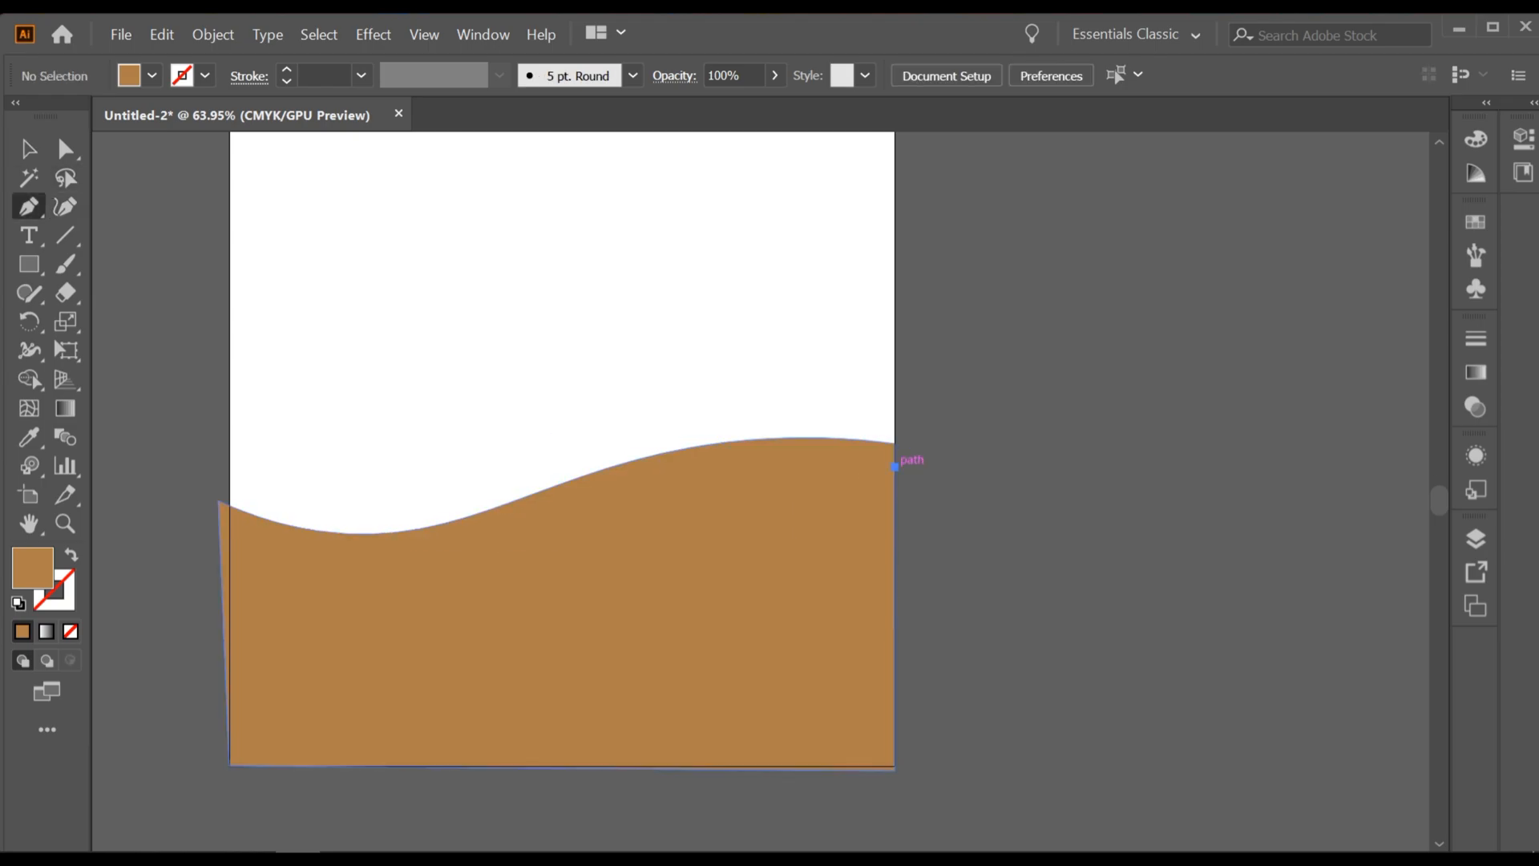
click(895, 465)
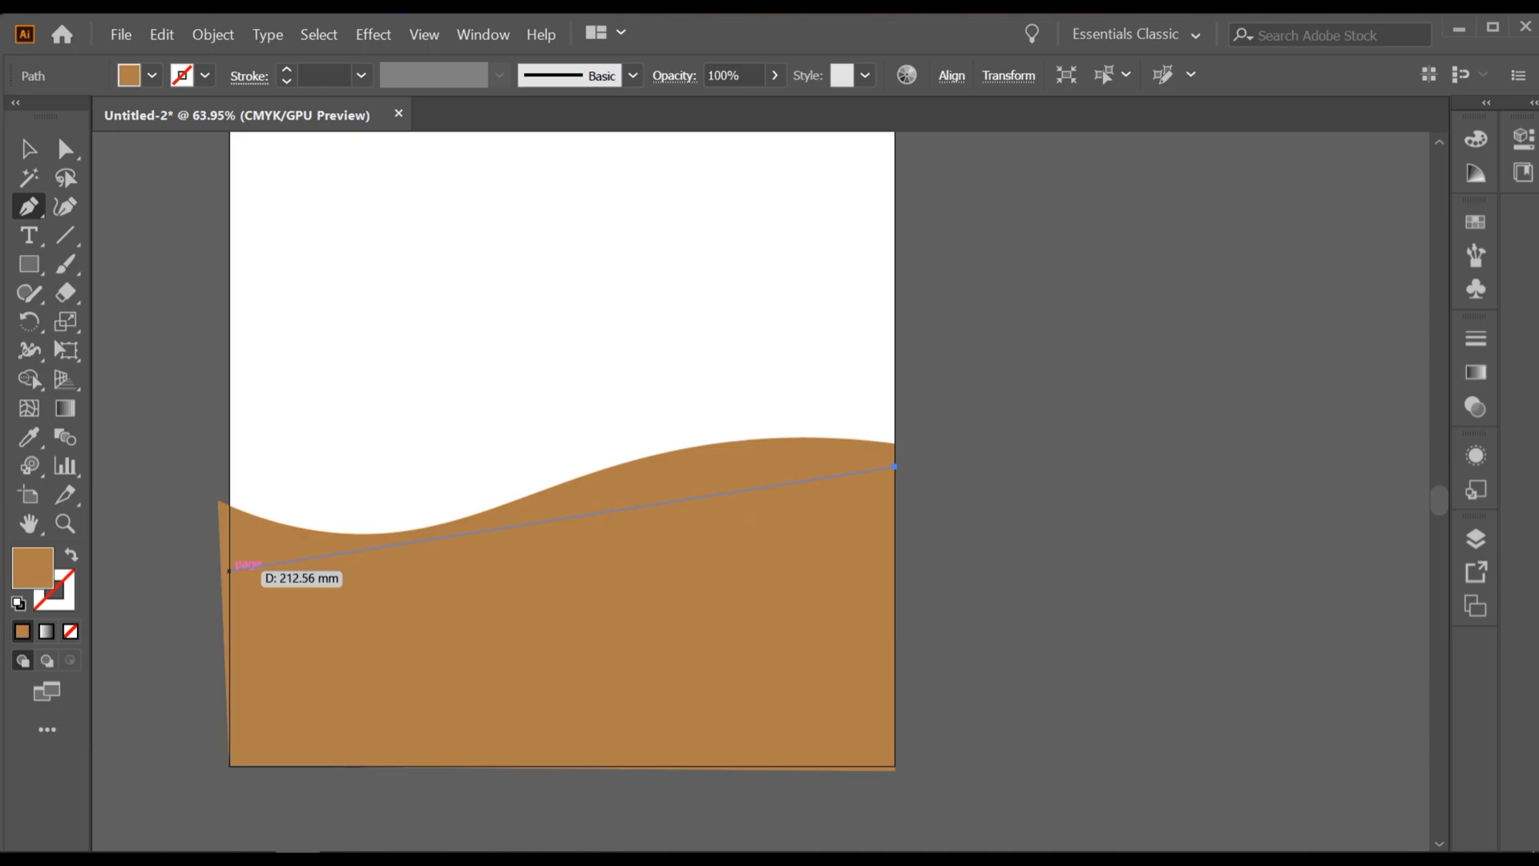
click(230, 571)
click(230, 766)
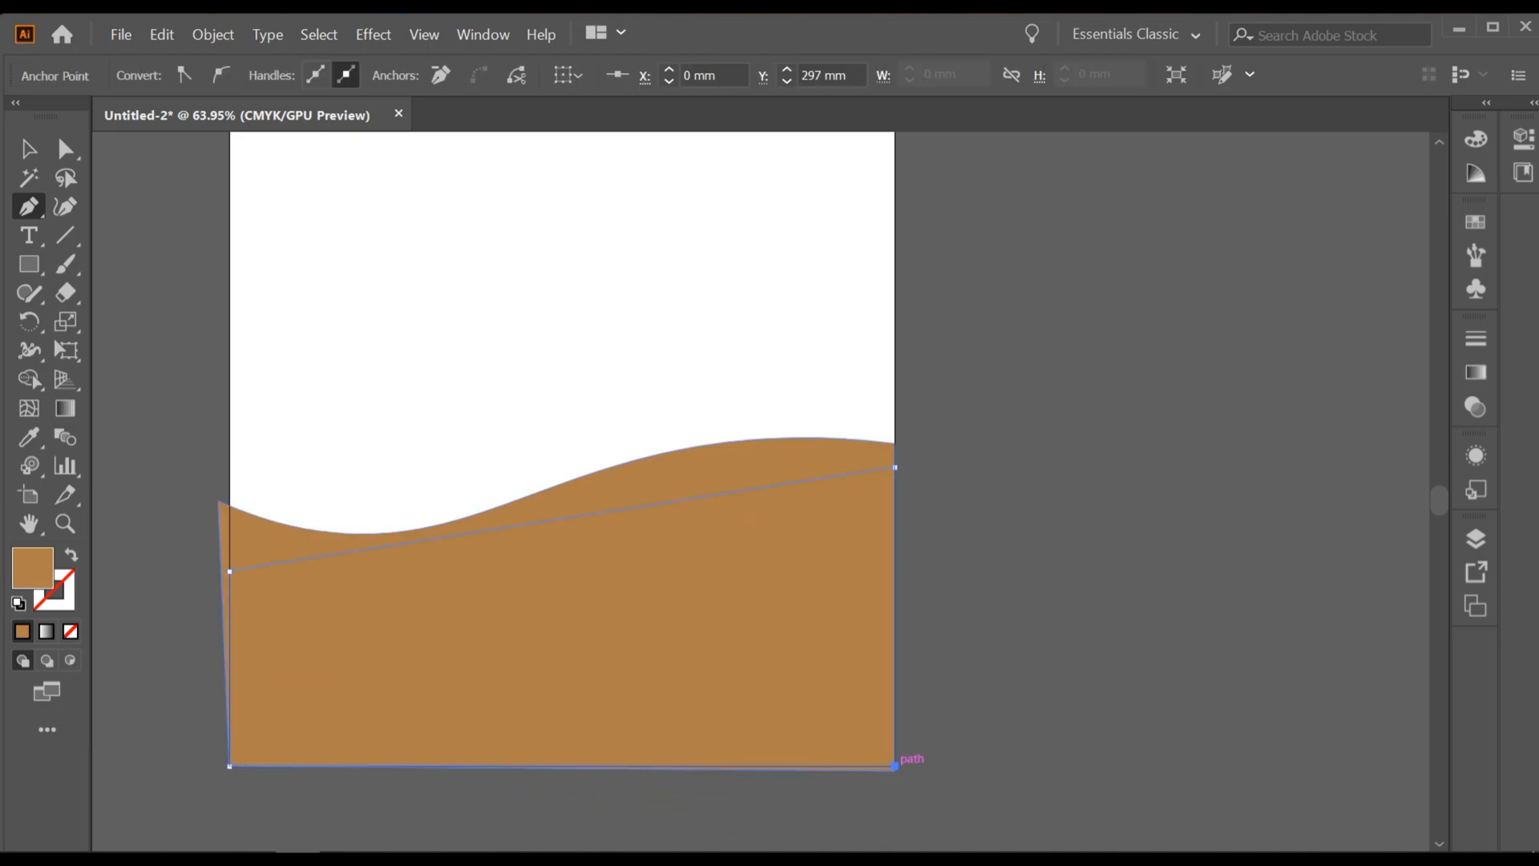
click(894, 466)
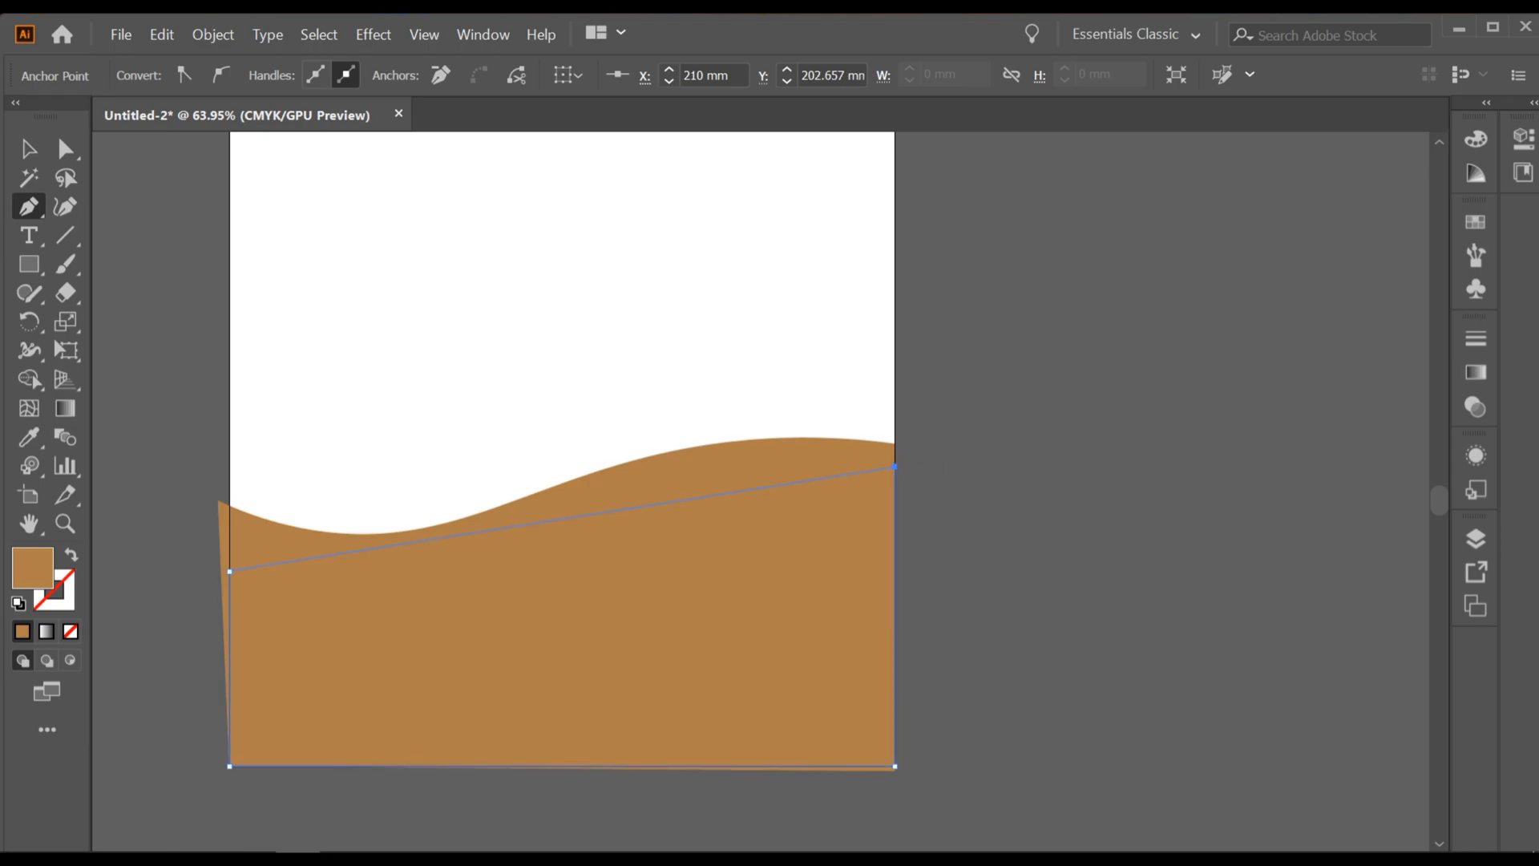
Step: Curve the second ground shape's upper edge to follow the wave above it
click(64, 207)
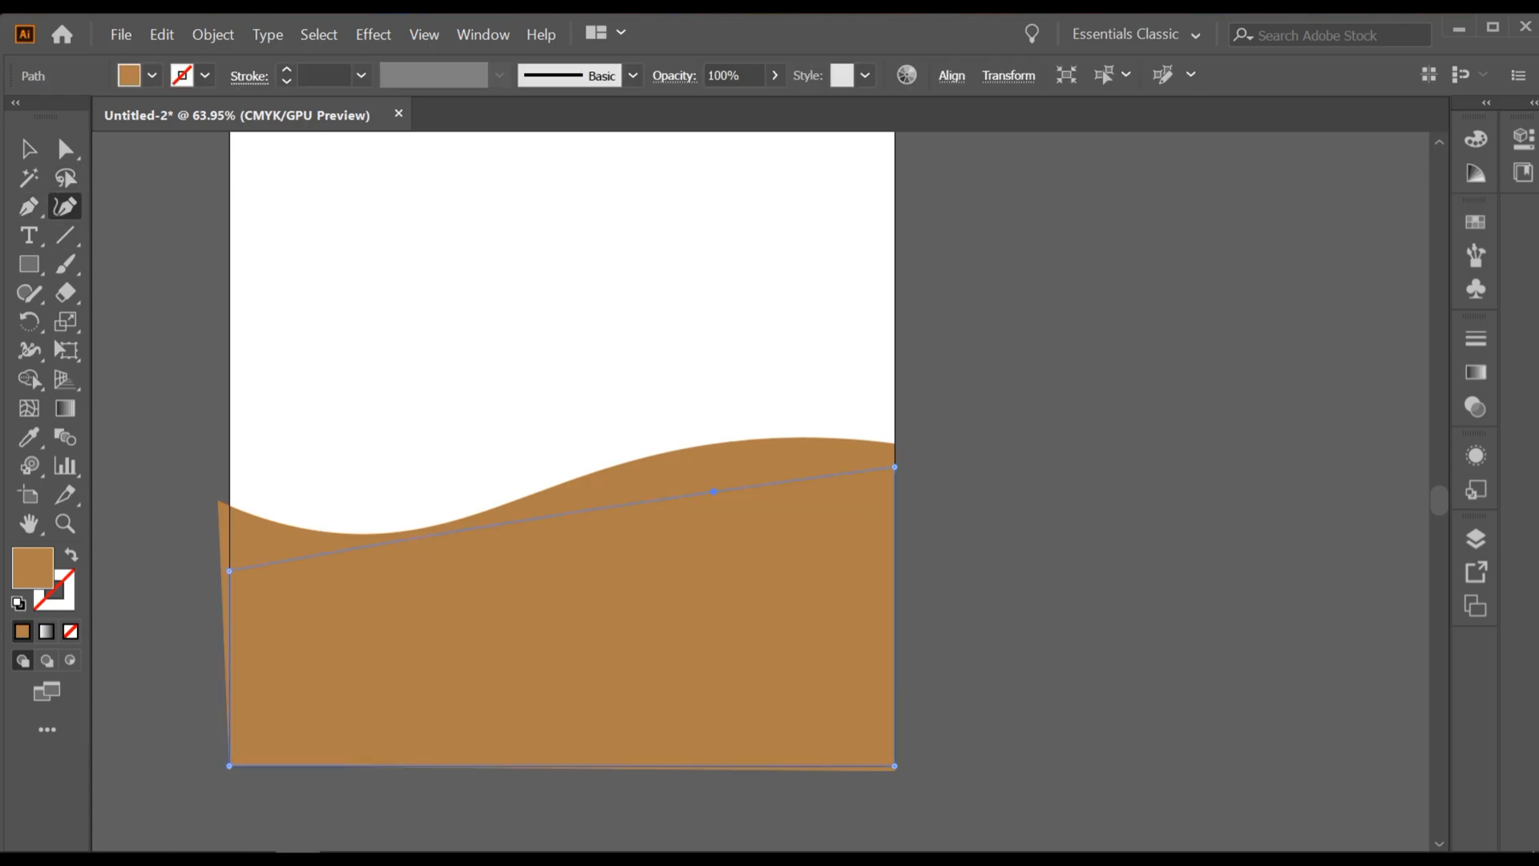
click(717, 480)
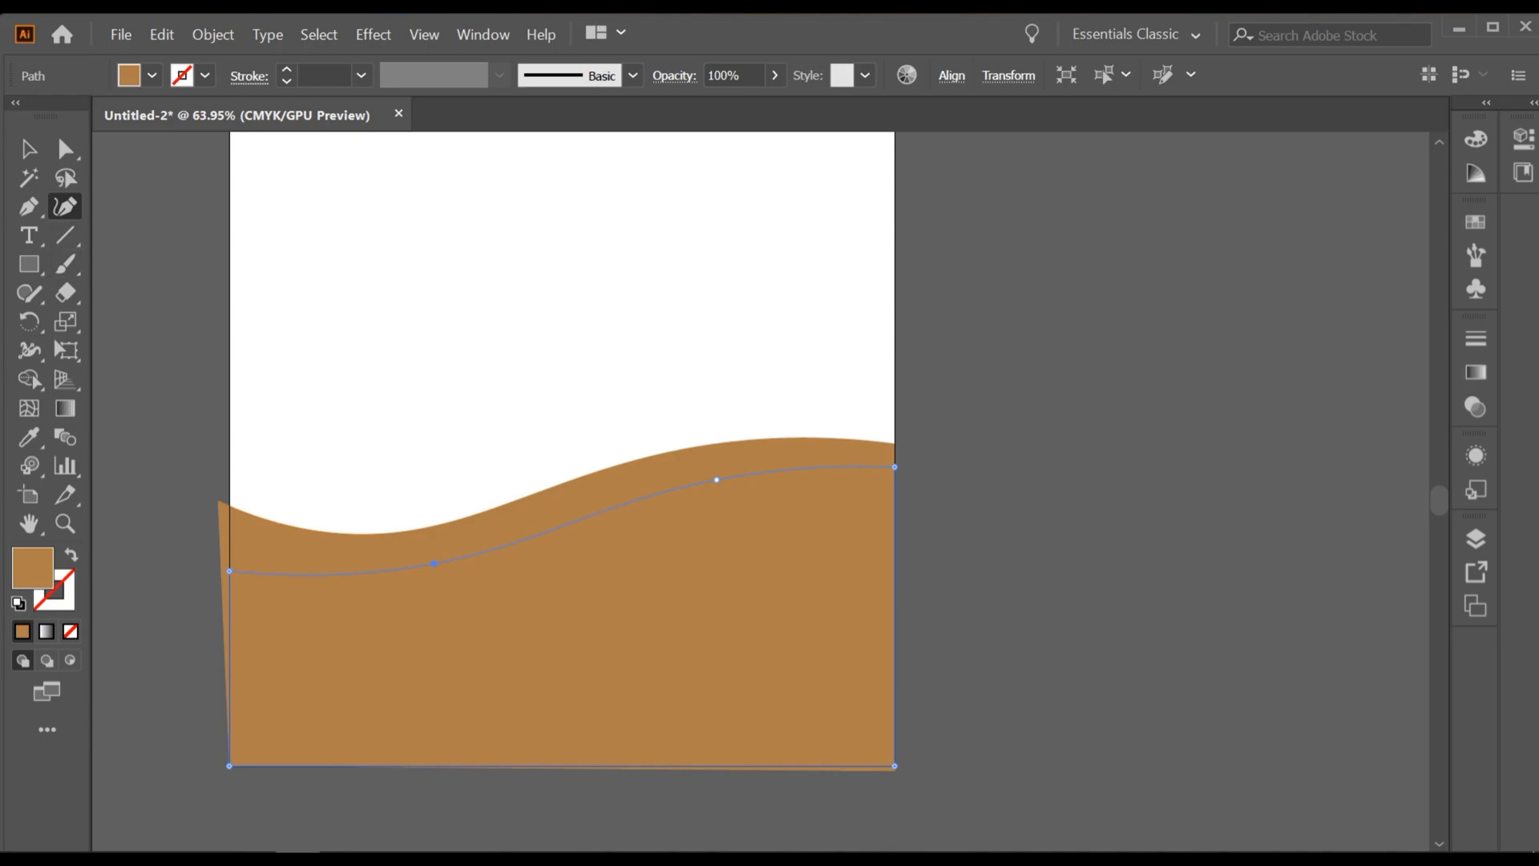
drag(436, 568, 436, 581)
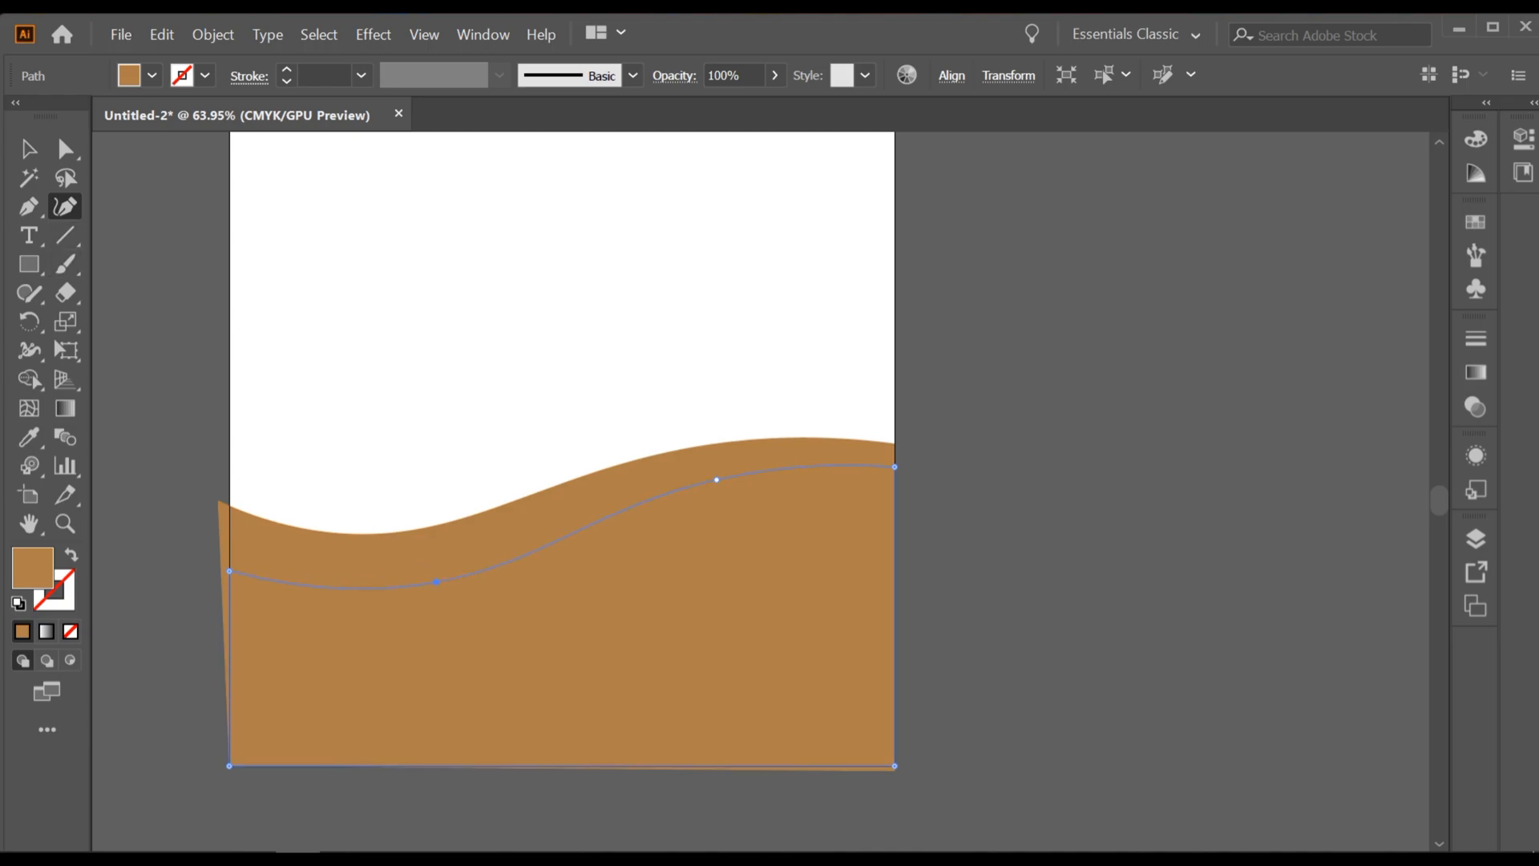
key(v)
Step: Fill the second ground shape with the dark brown swatch and deselect it
click(150, 75)
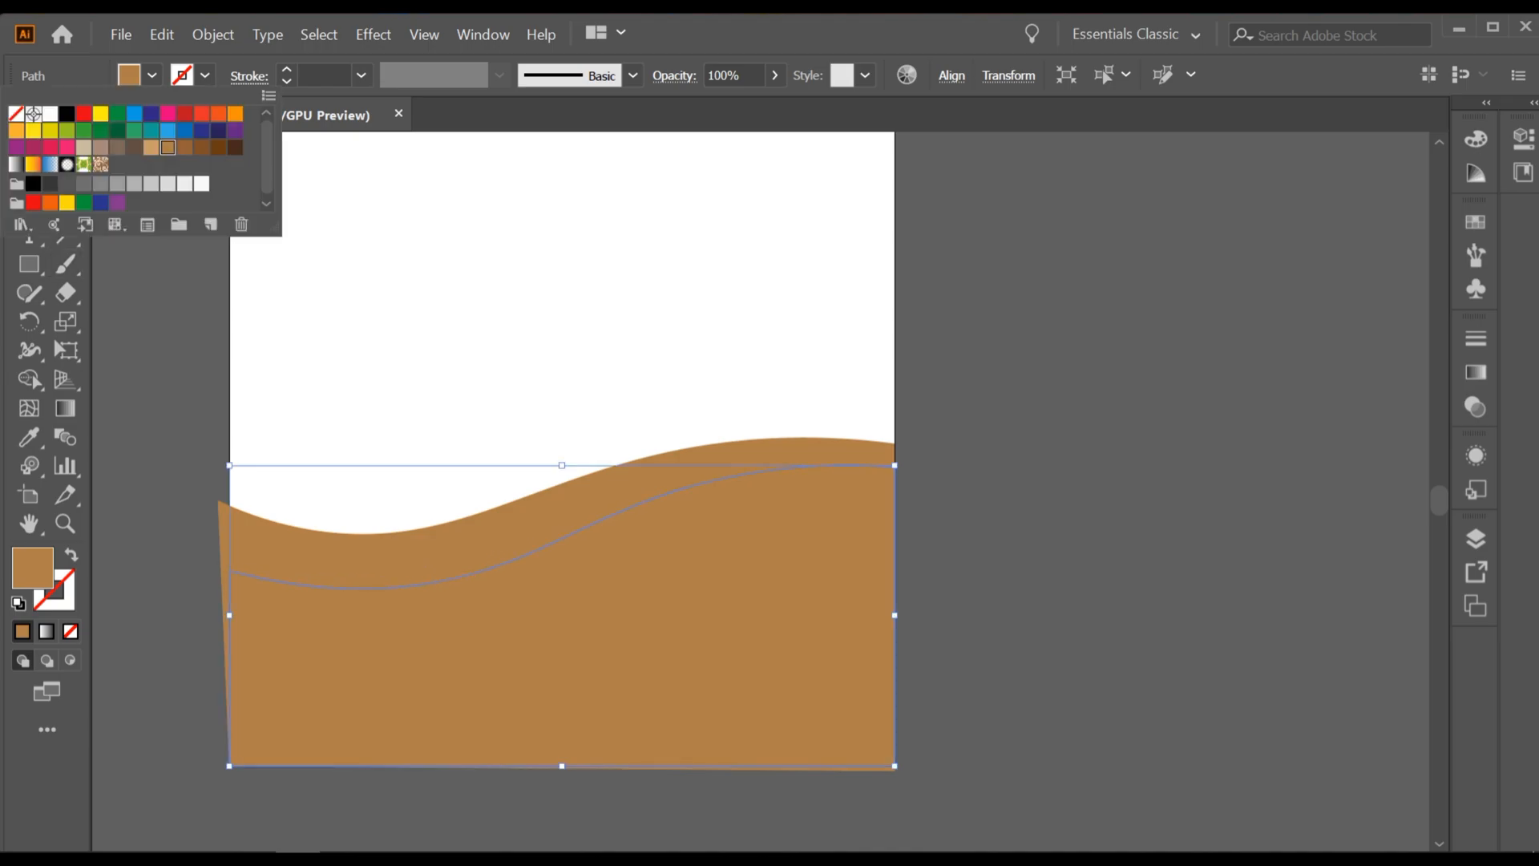
click(201, 148)
click(513, 344)
scroll(643, 601, up, 1)
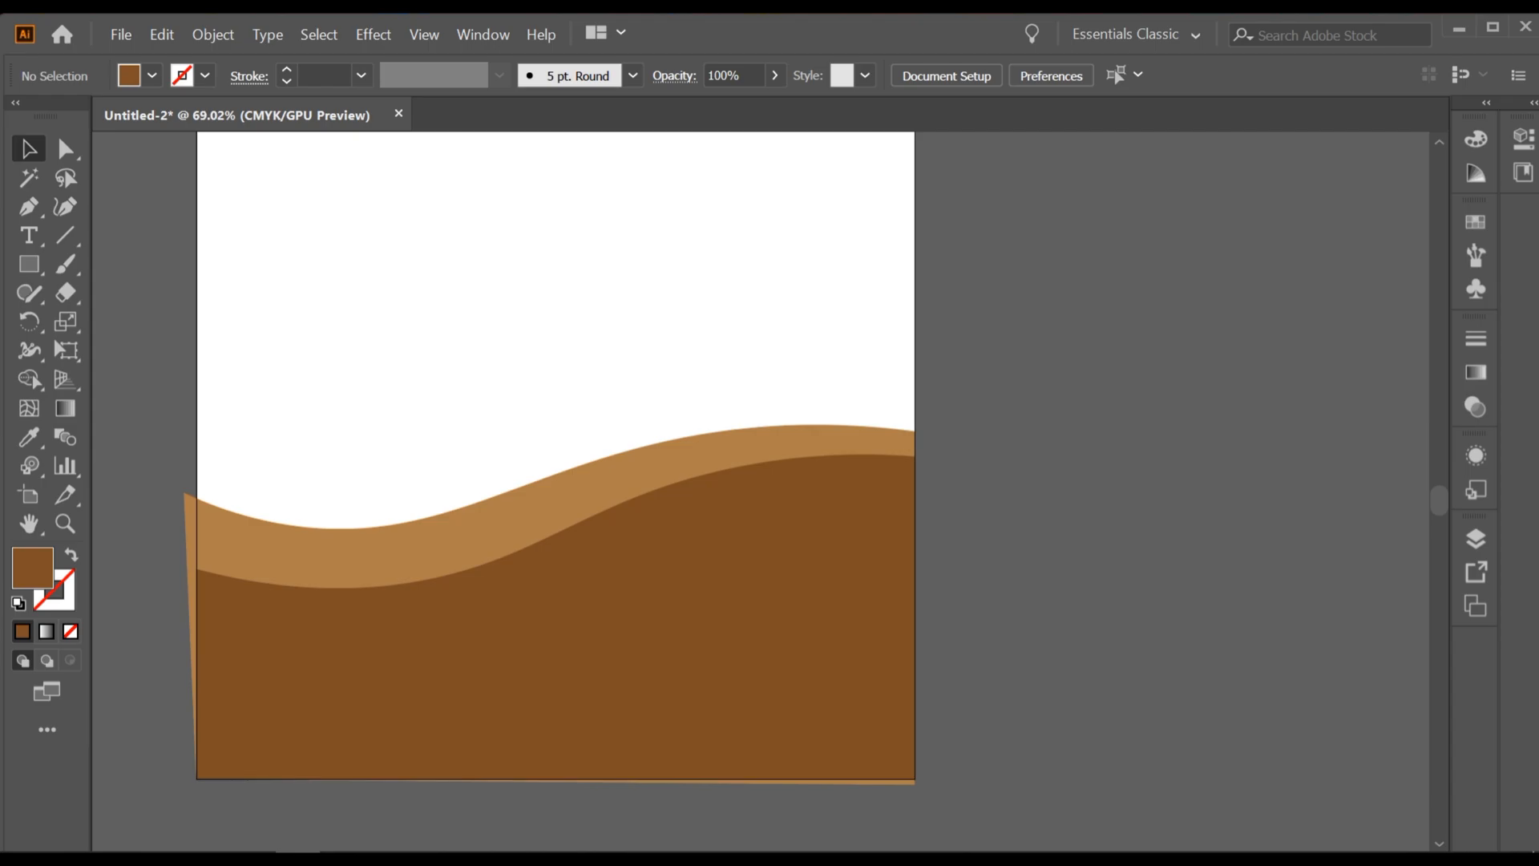
key(p)
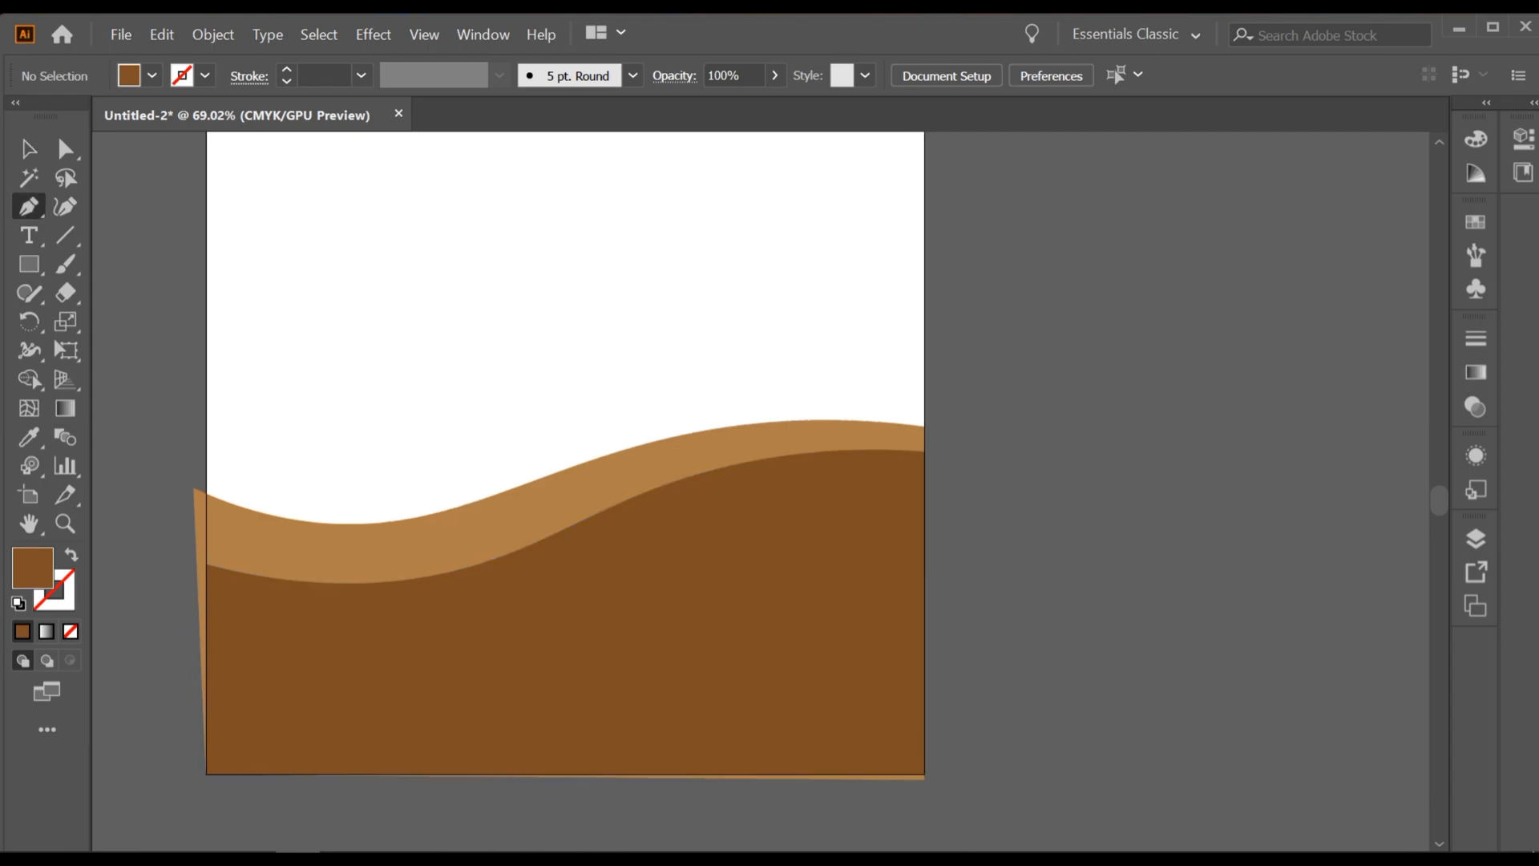
scroll(574, 455, left, 1)
click(956, 505)
key(ctrl+z)
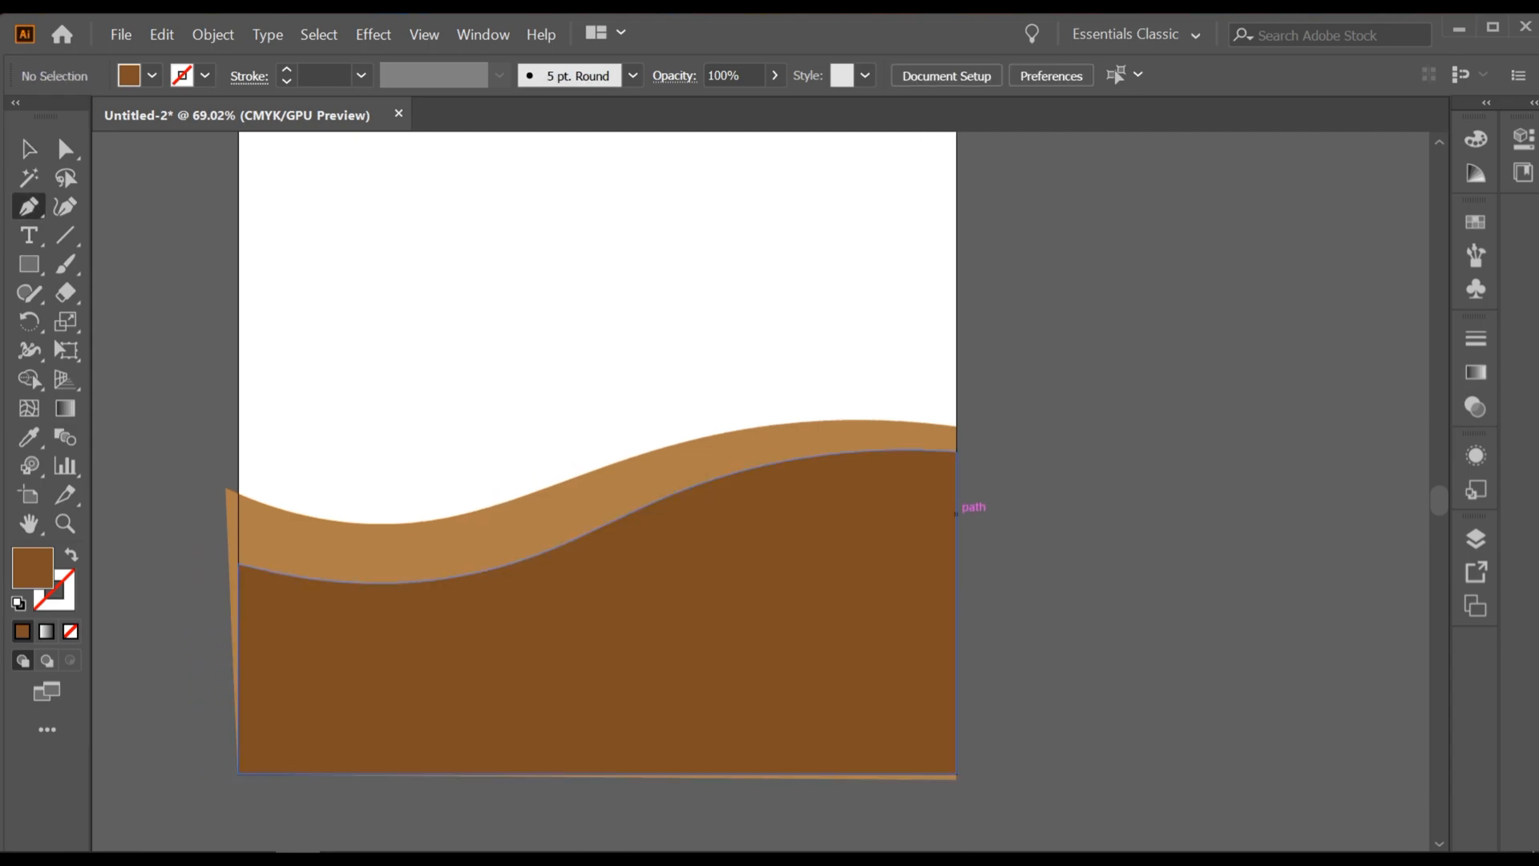
key(v)
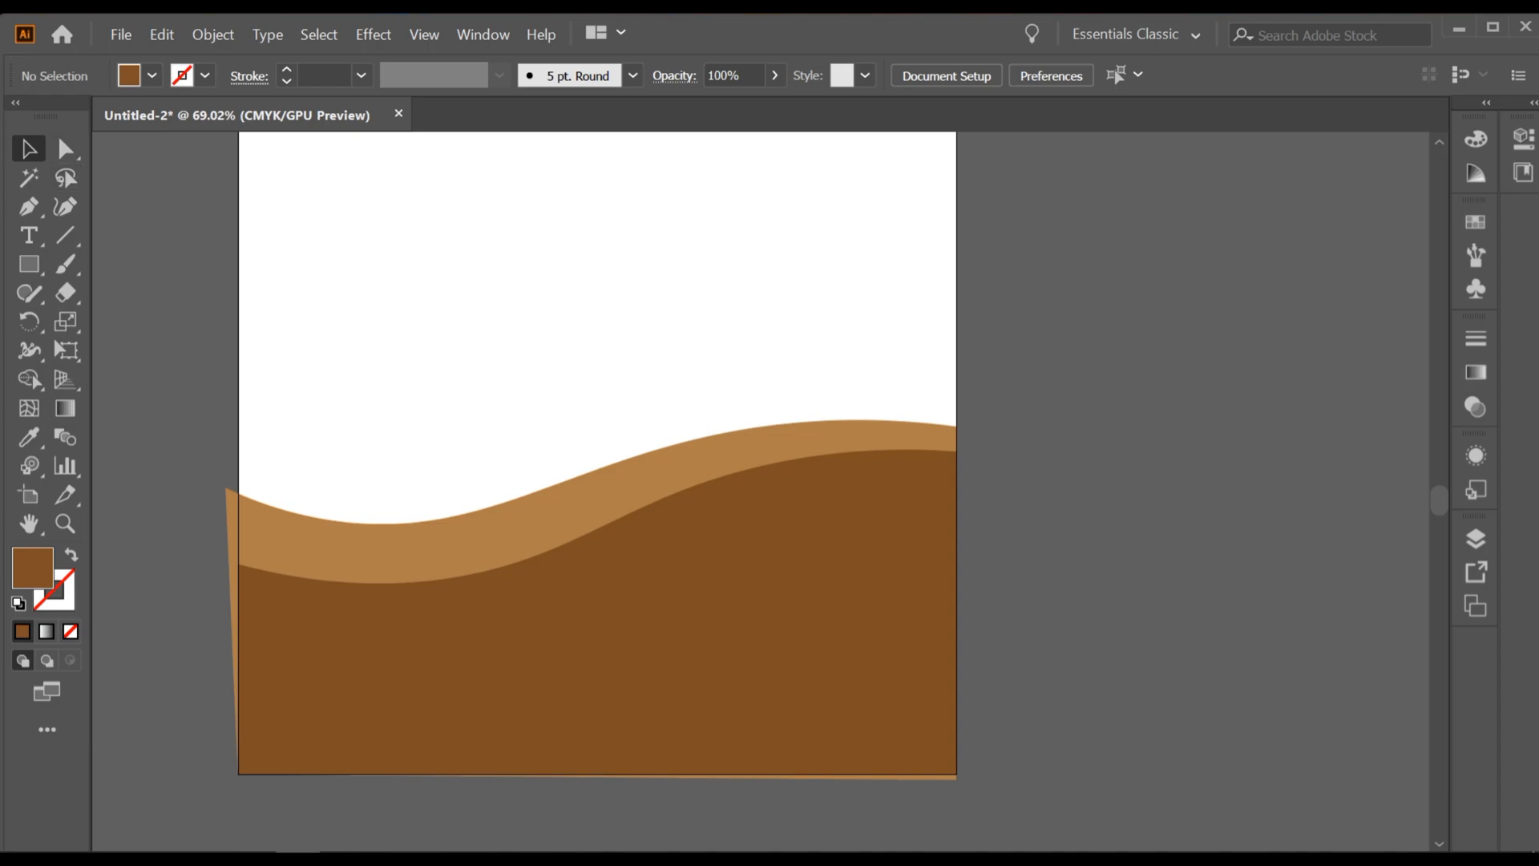
Step: Draw a closed grass tuft with the Pen tool in the white area above the ground, with five pointed blades slanting upward and a flat base
scroll(521, 513, down, 2)
scroll(521, 513, up, 1)
scroll(521, 513, up, 1)
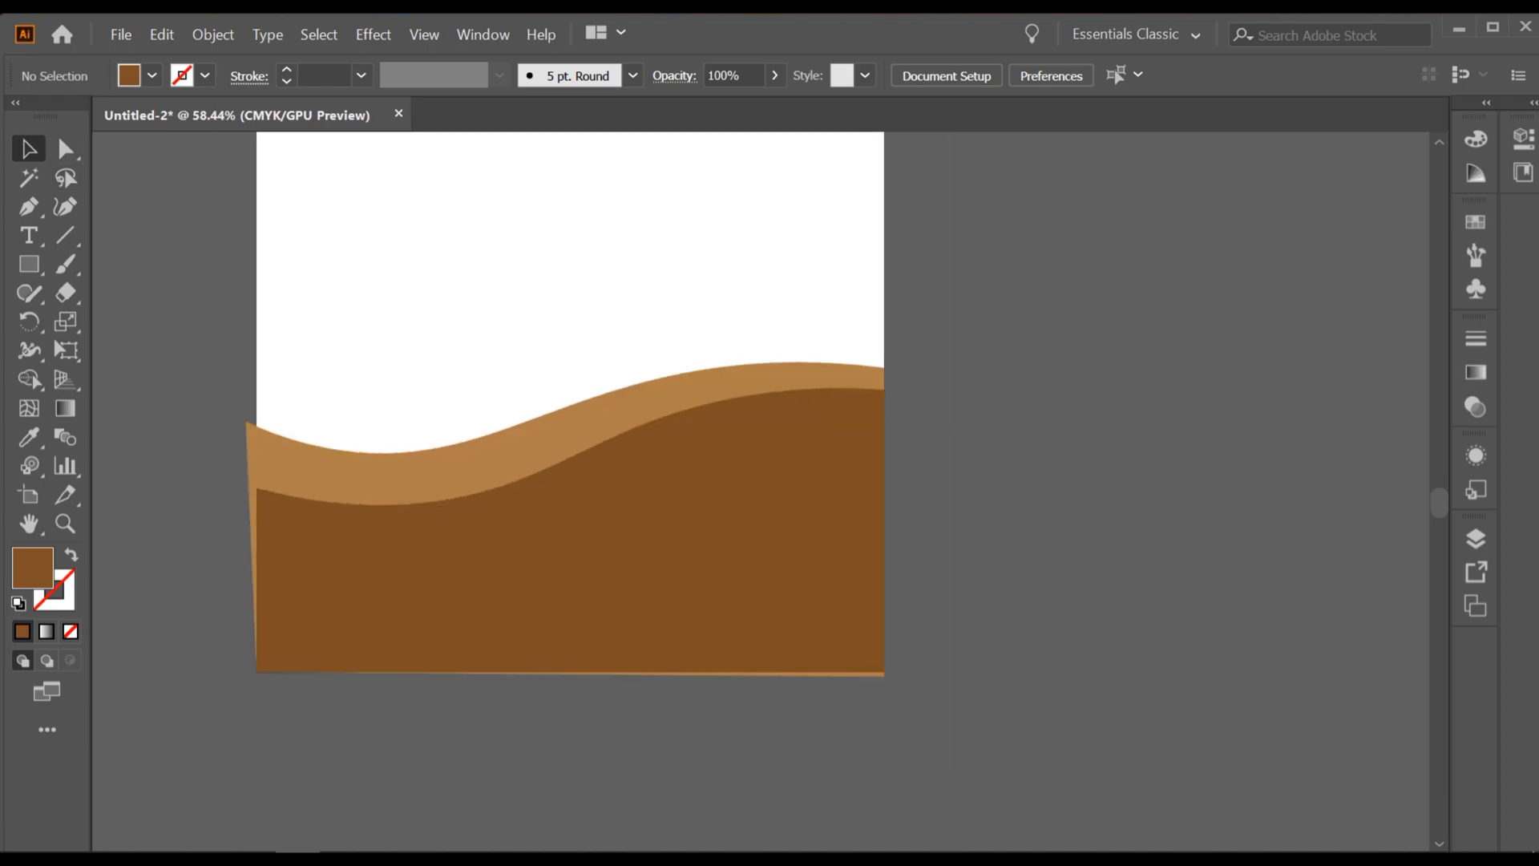
scroll(521, 513, up, 2)
scroll(521, 513, down, 2)
key(p)
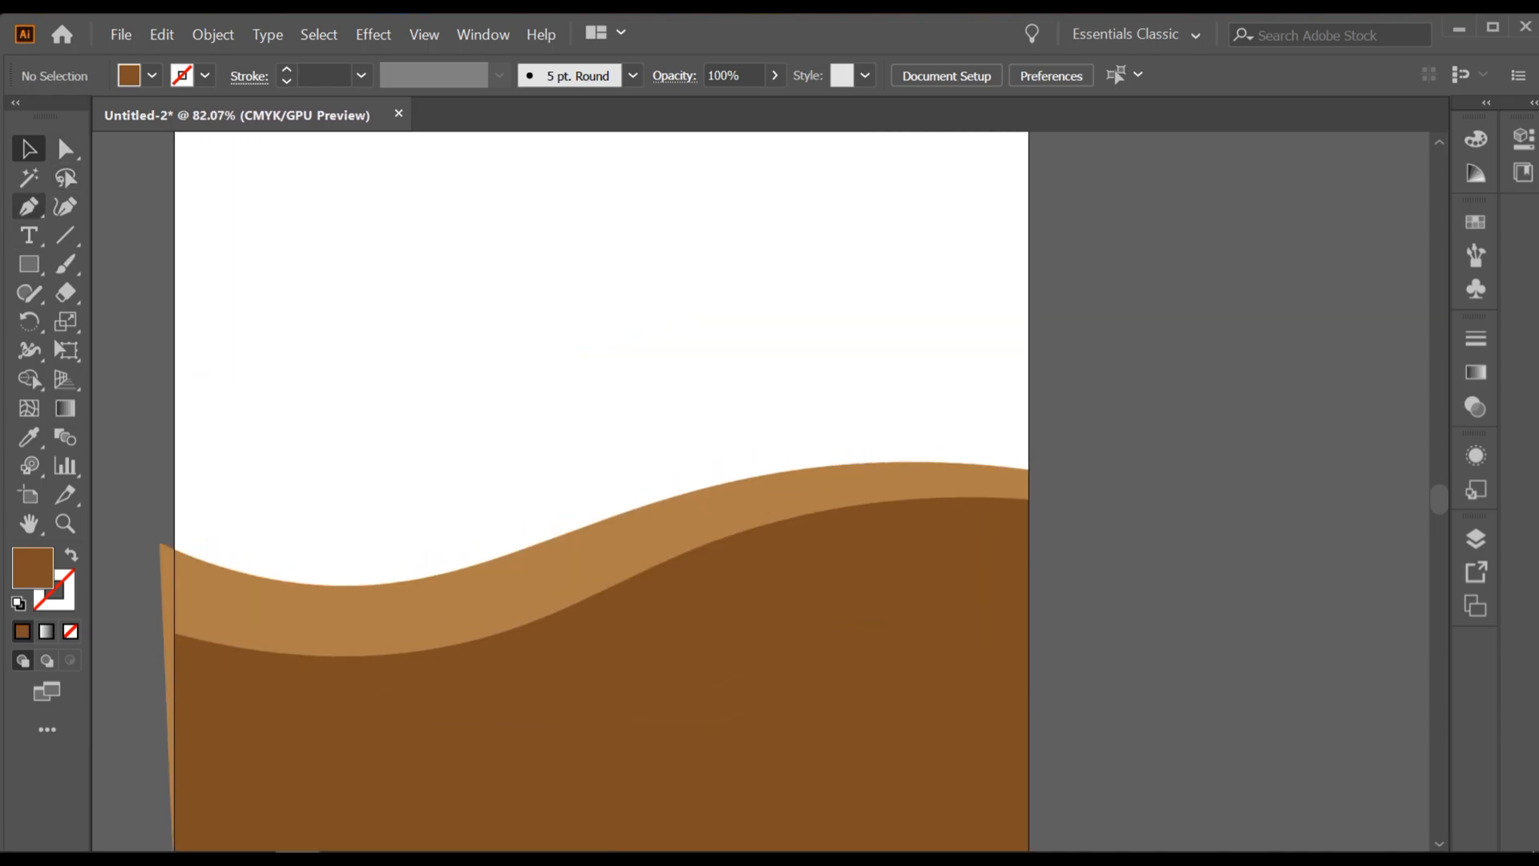
scroll(593, 489, up, 1)
click(285, 416)
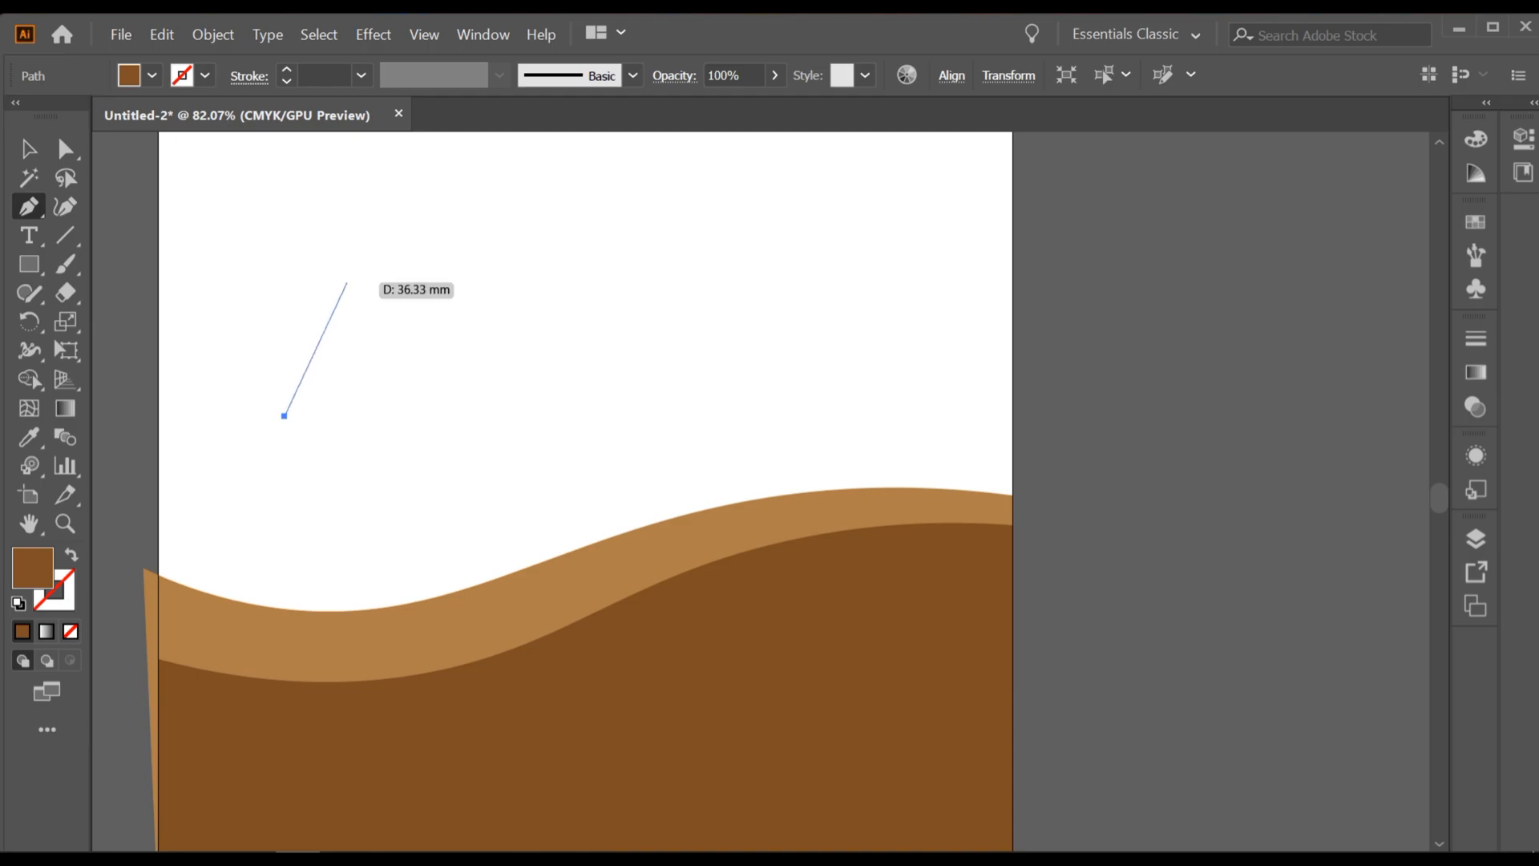
click(366, 269)
click(345, 358)
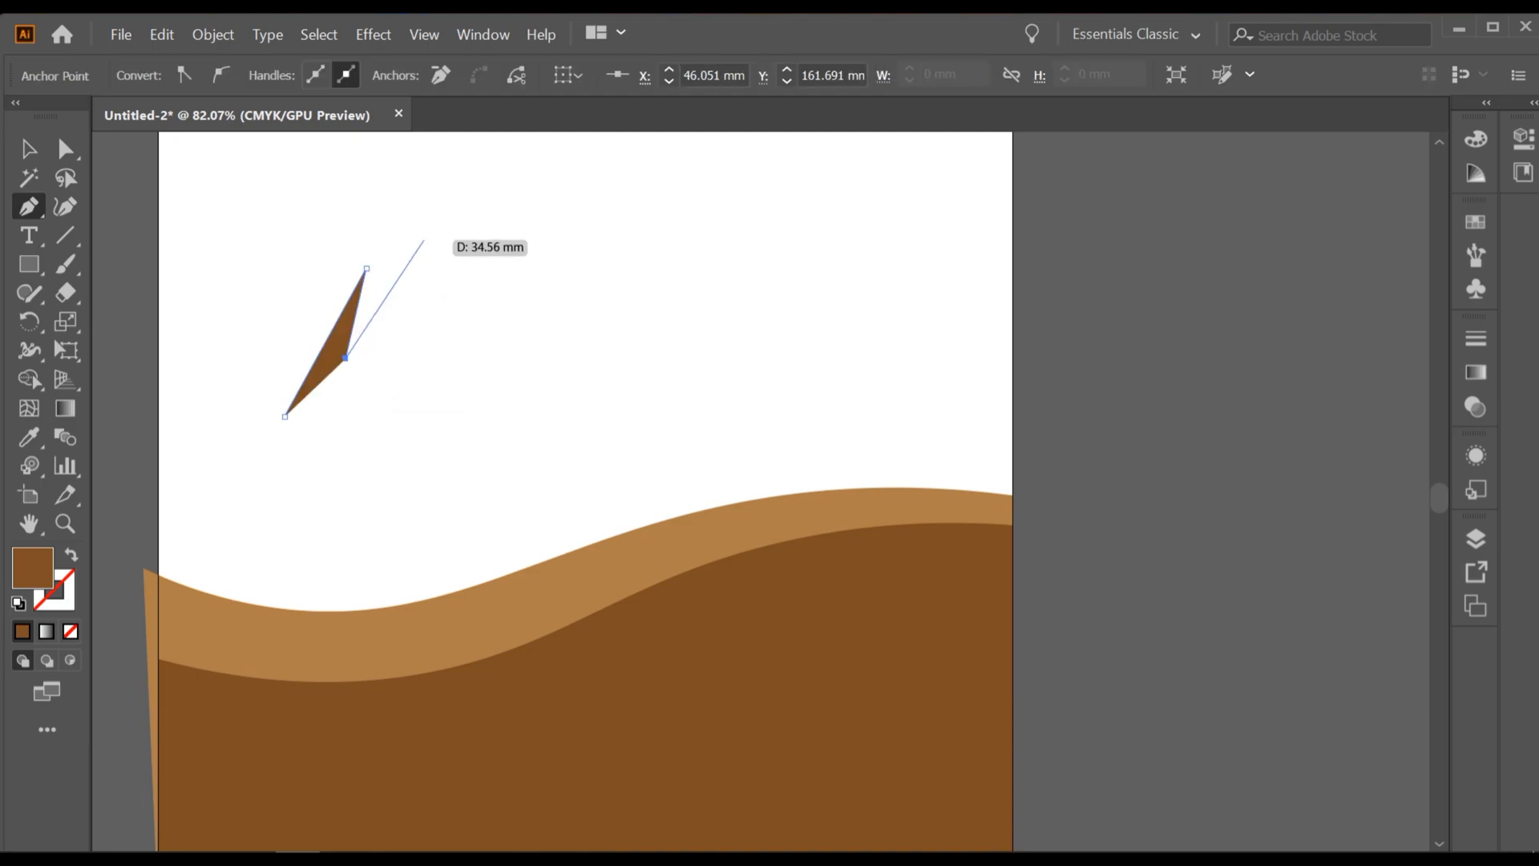
click(397, 239)
click(373, 339)
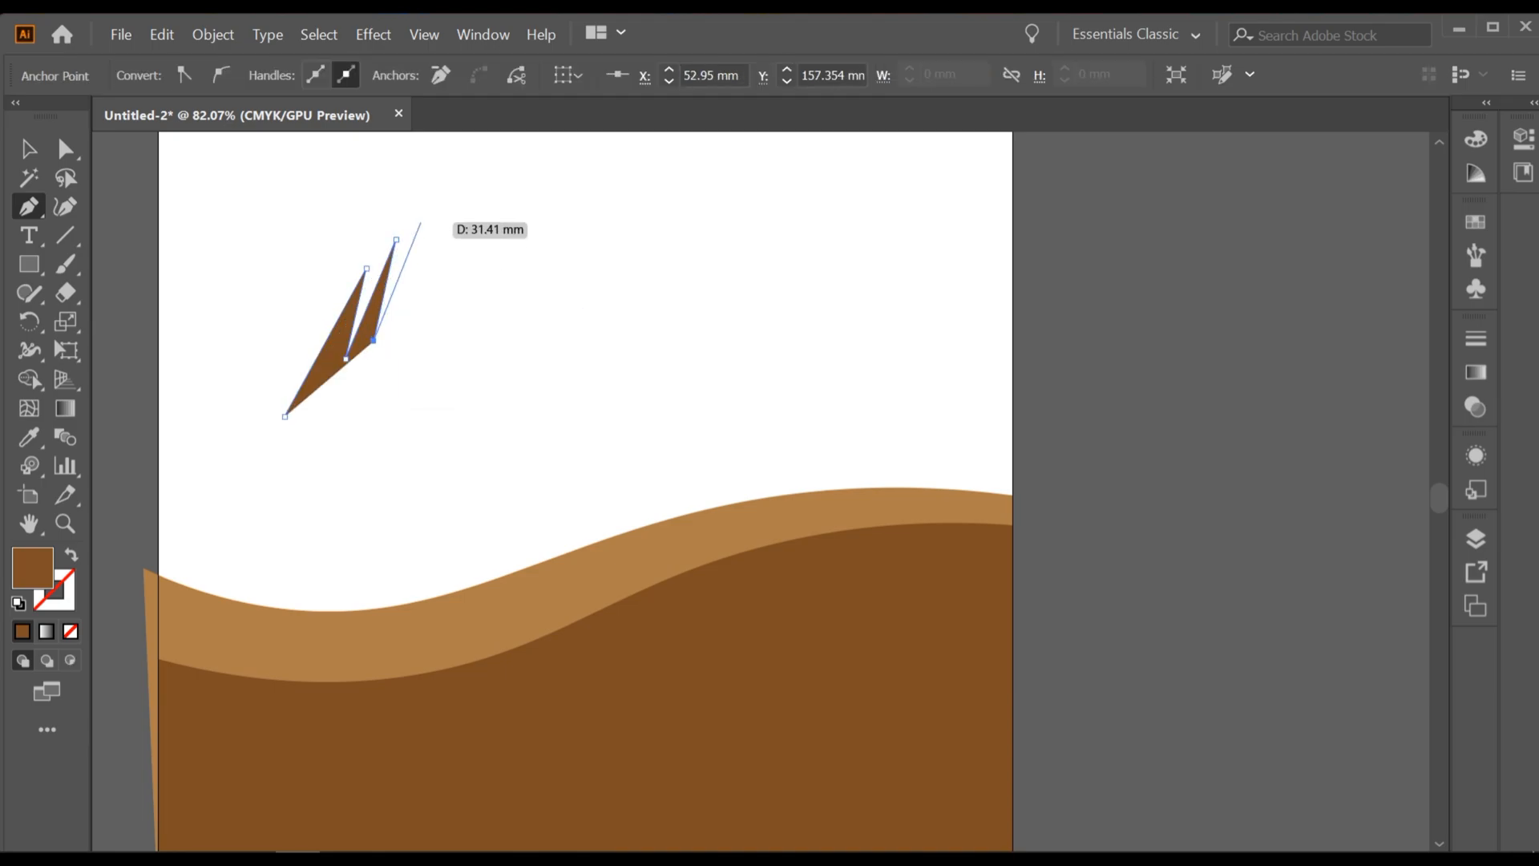
click(421, 222)
click(409, 325)
click(450, 202)
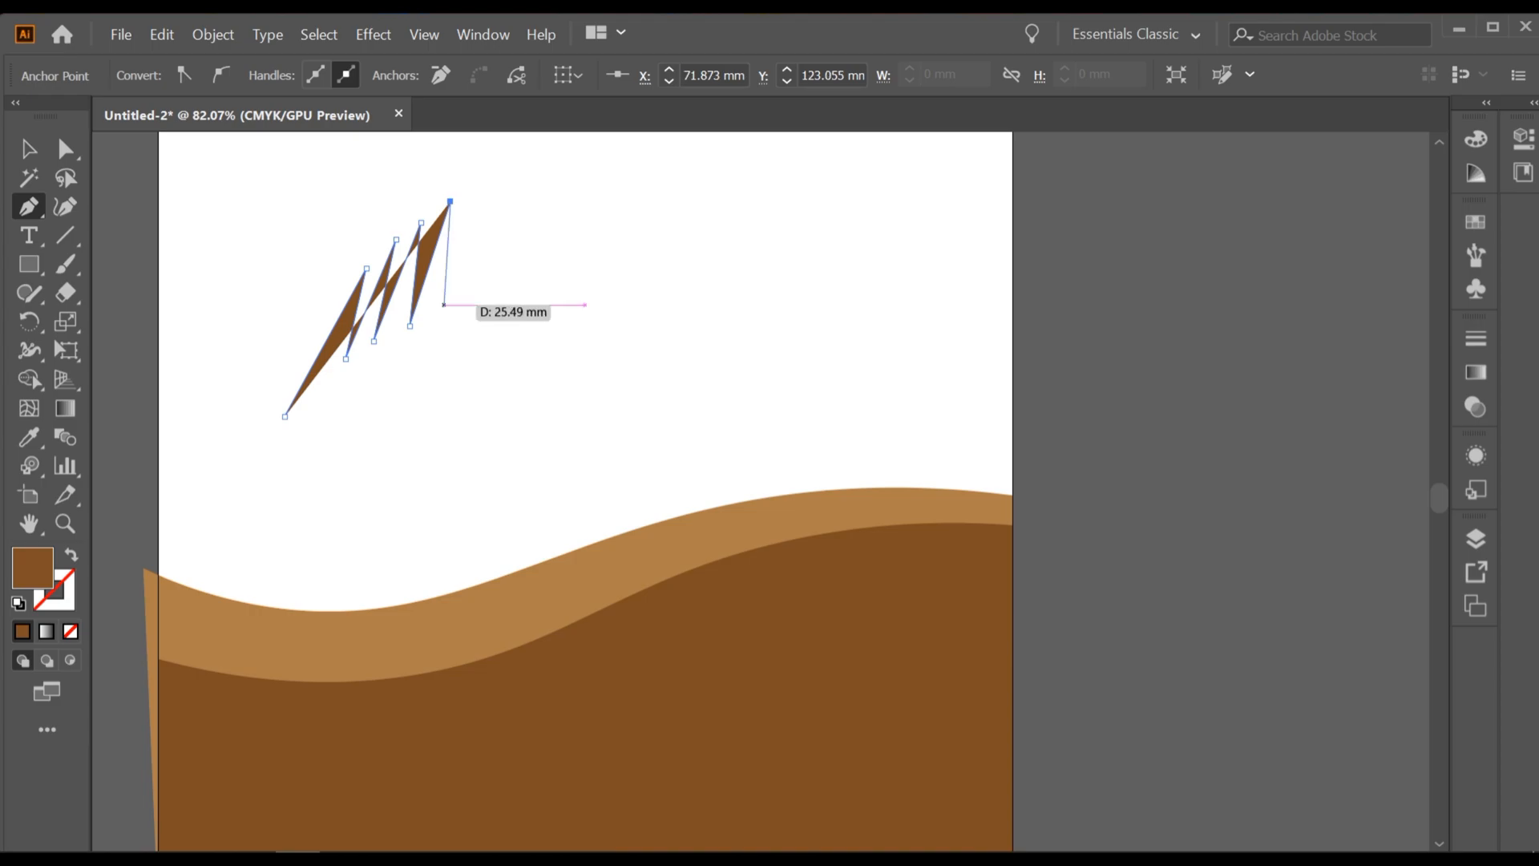
click(439, 305)
click(485, 178)
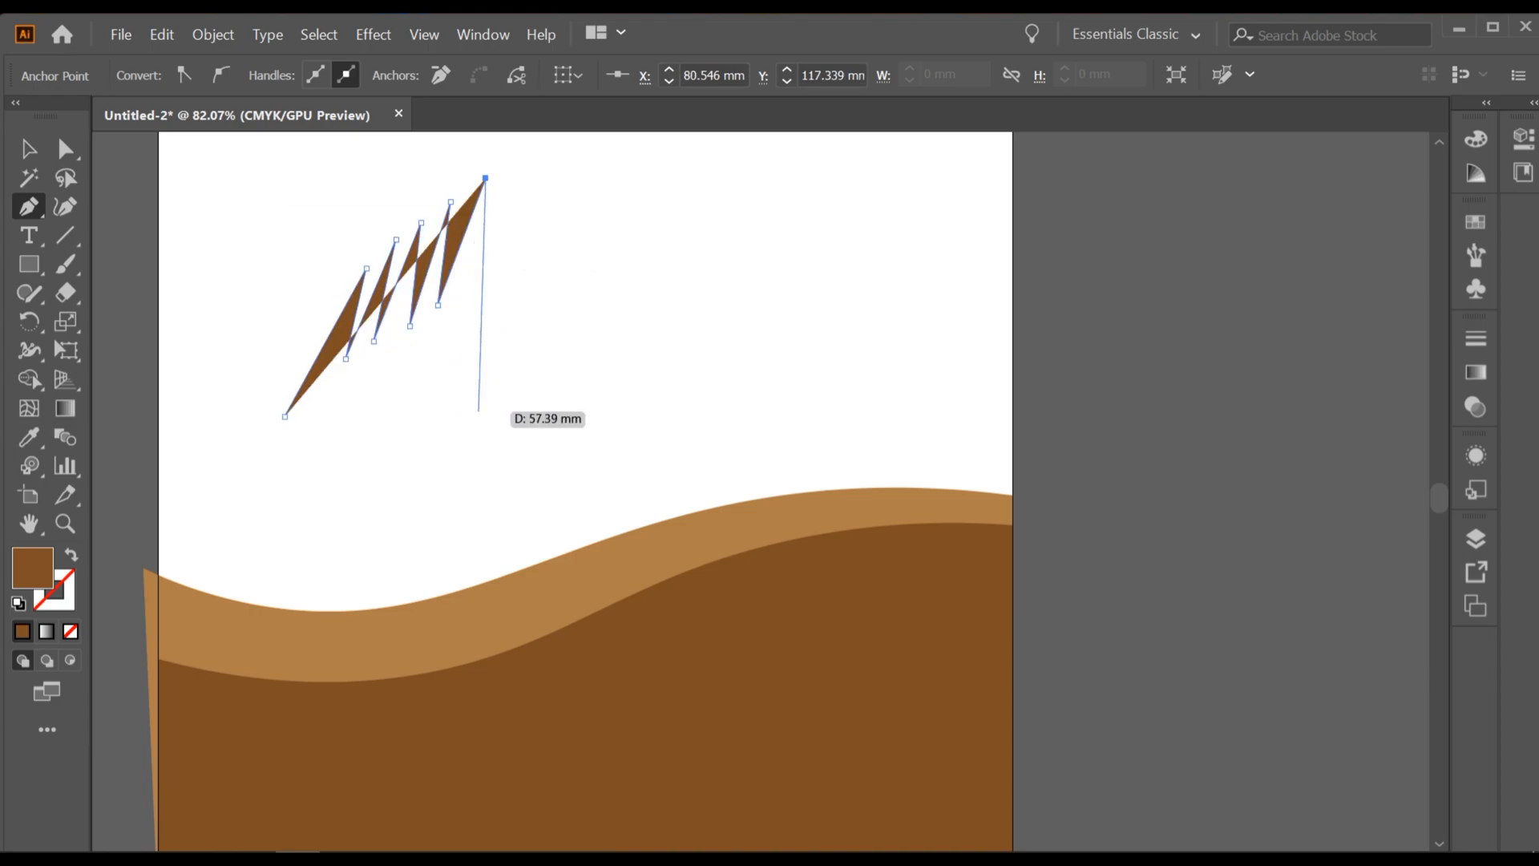
click(479, 411)
click(284, 417)
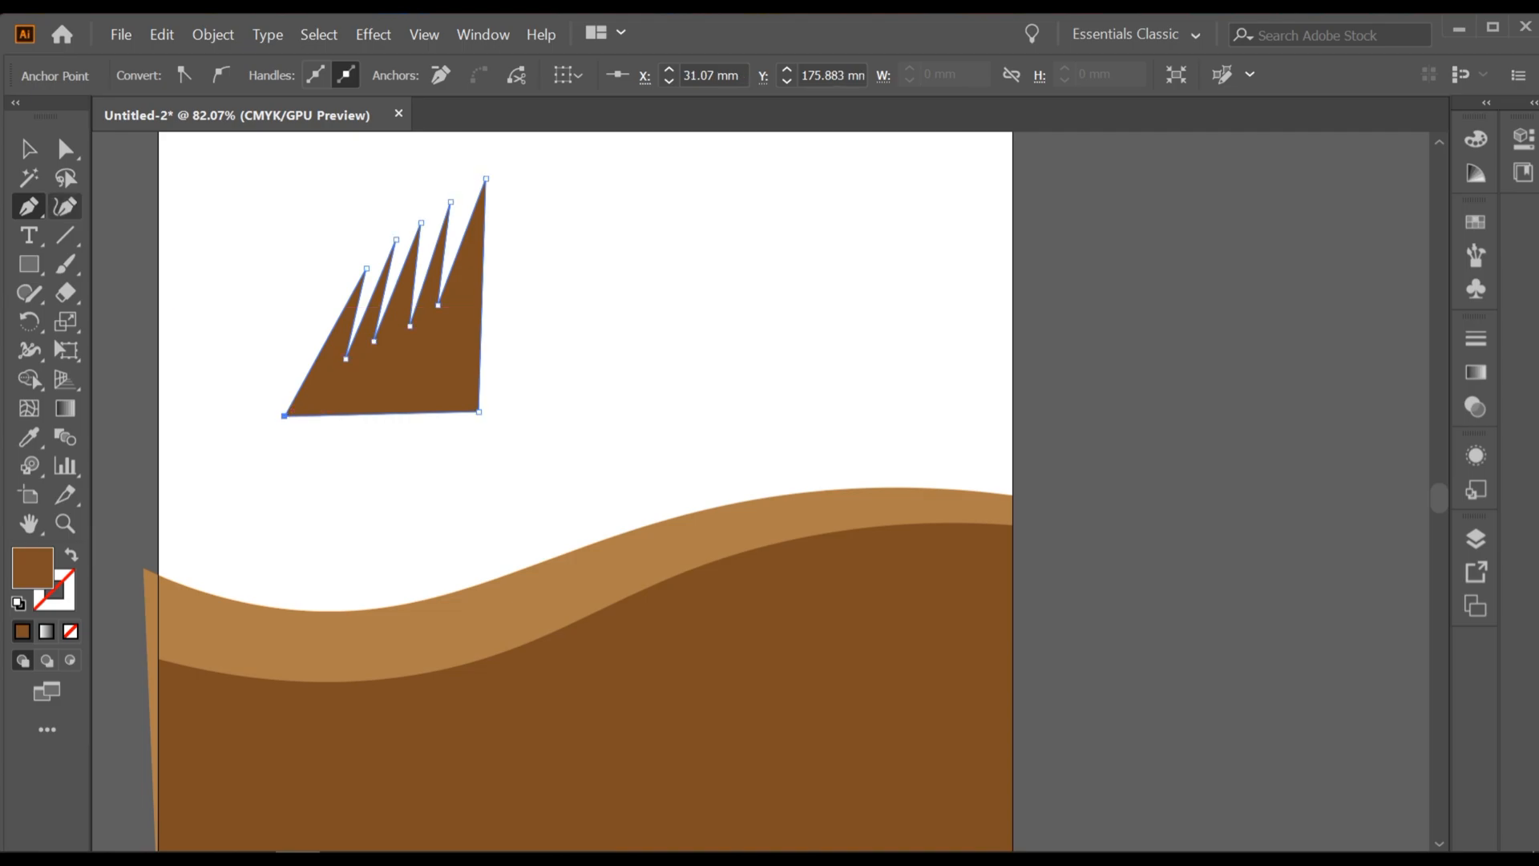
Step: Bend the straight sides of the grass tuft's blades into curves with the Curvature tool and deselect the shape
click(65, 206)
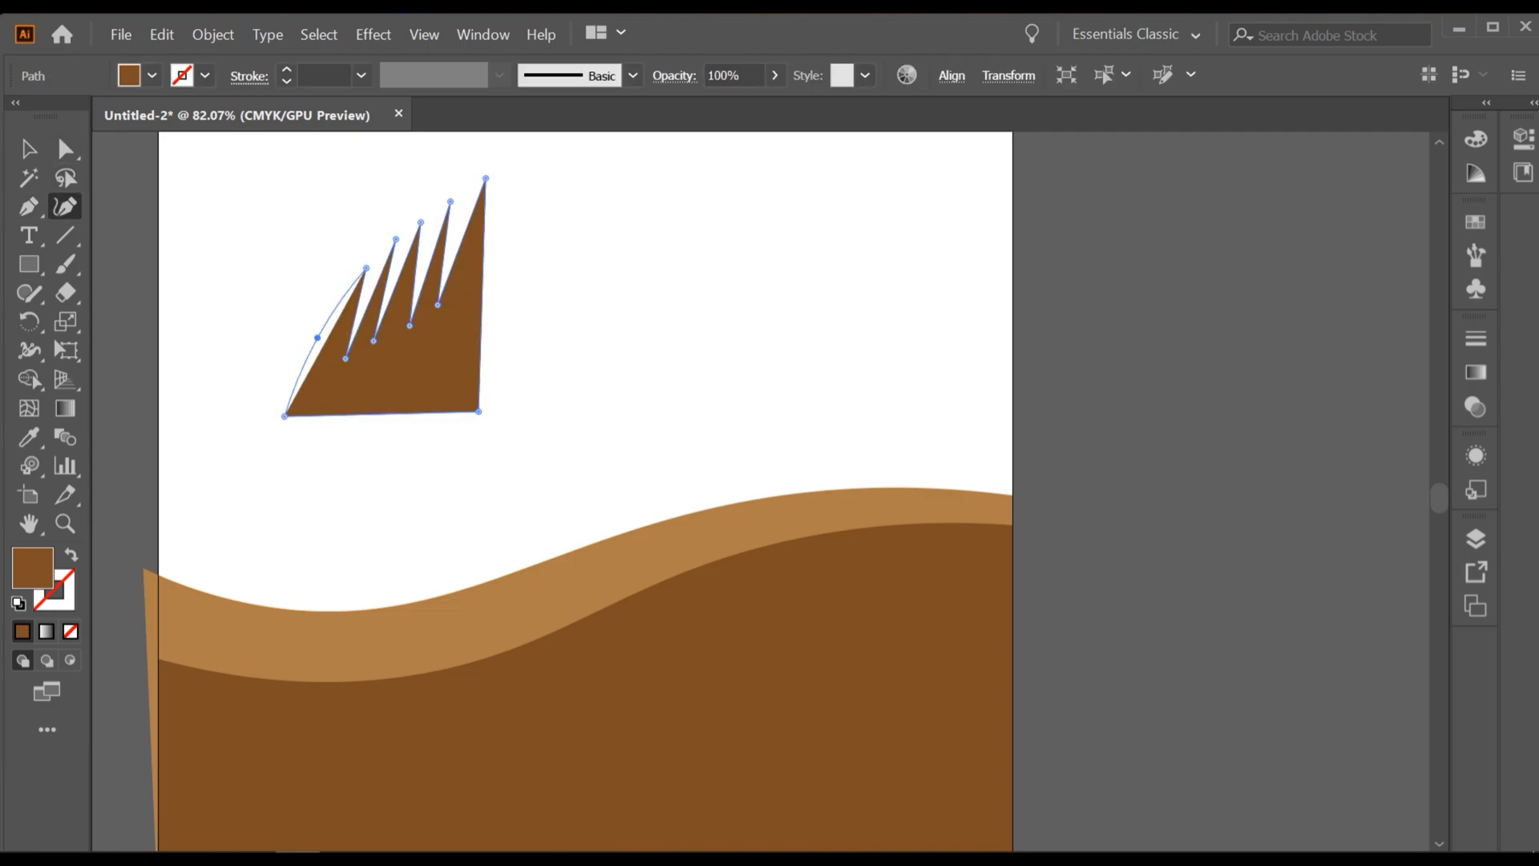
drag(325, 341, 318, 337)
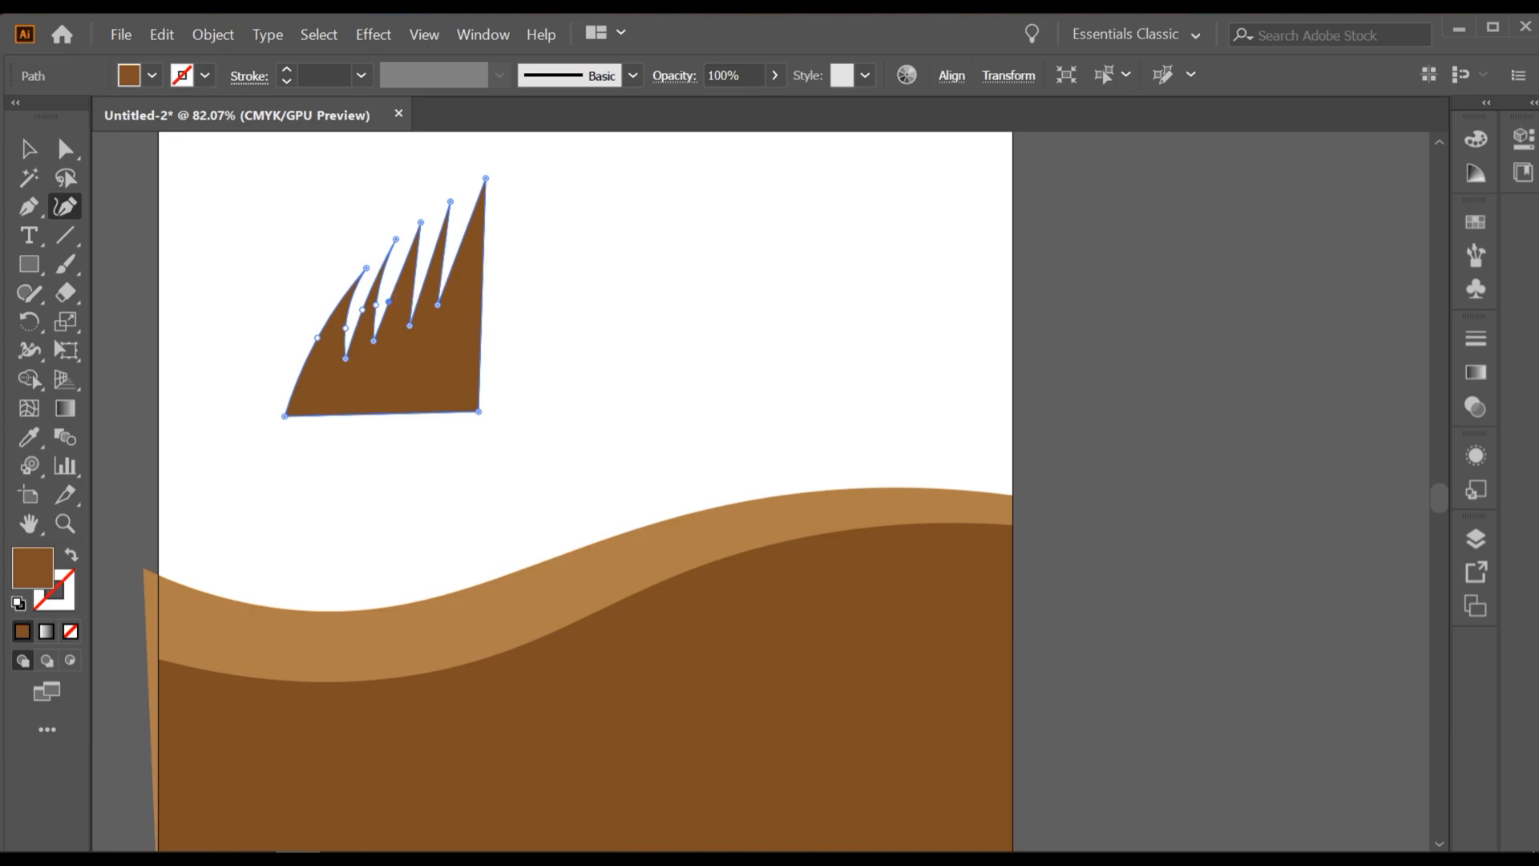
drag(388, 297, 380, 286)
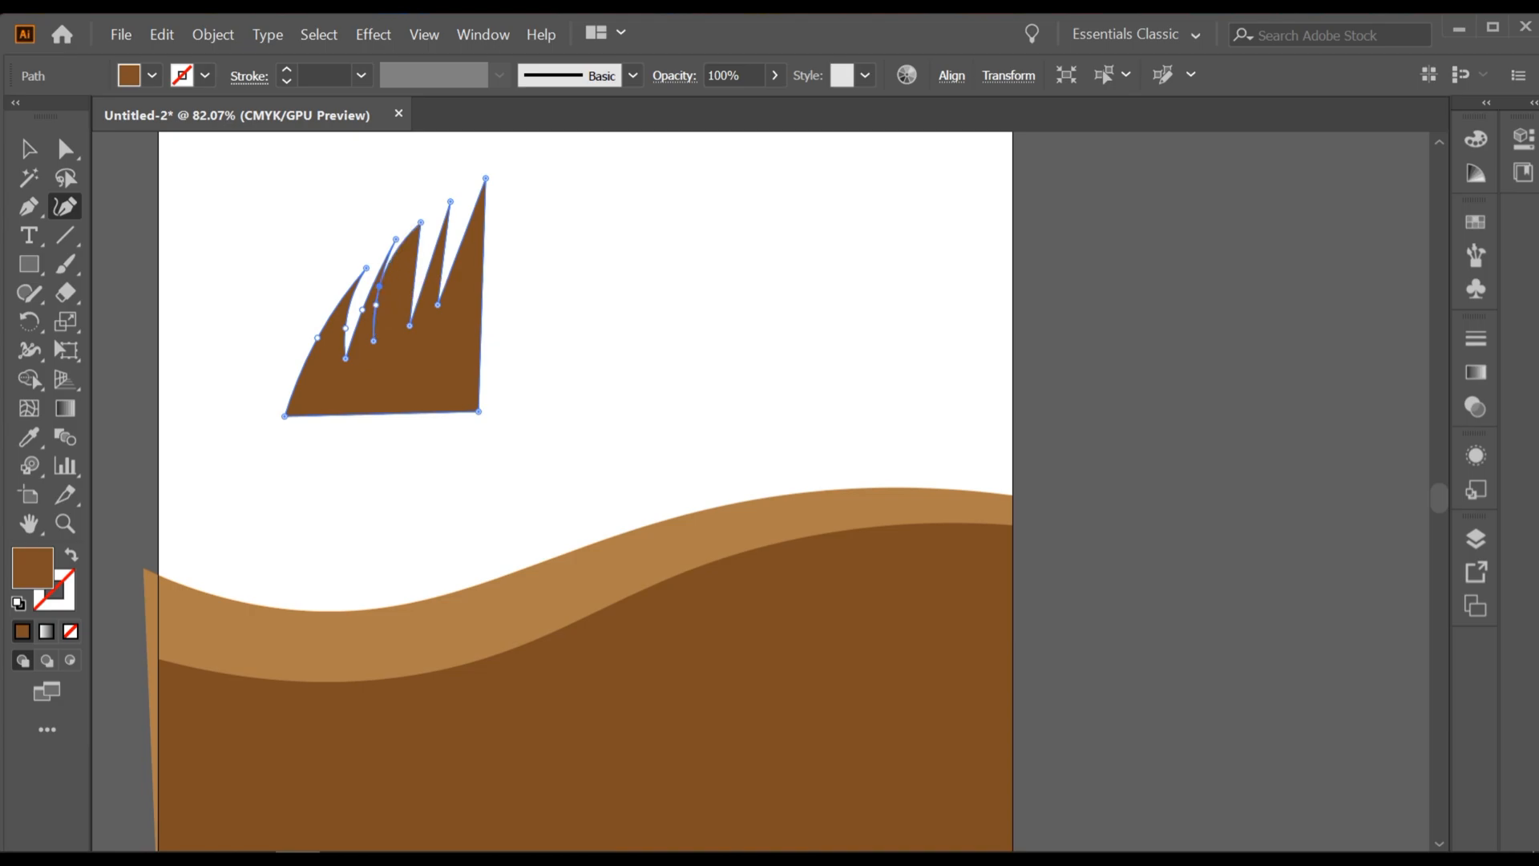
scroll(380, 277, up, 2)
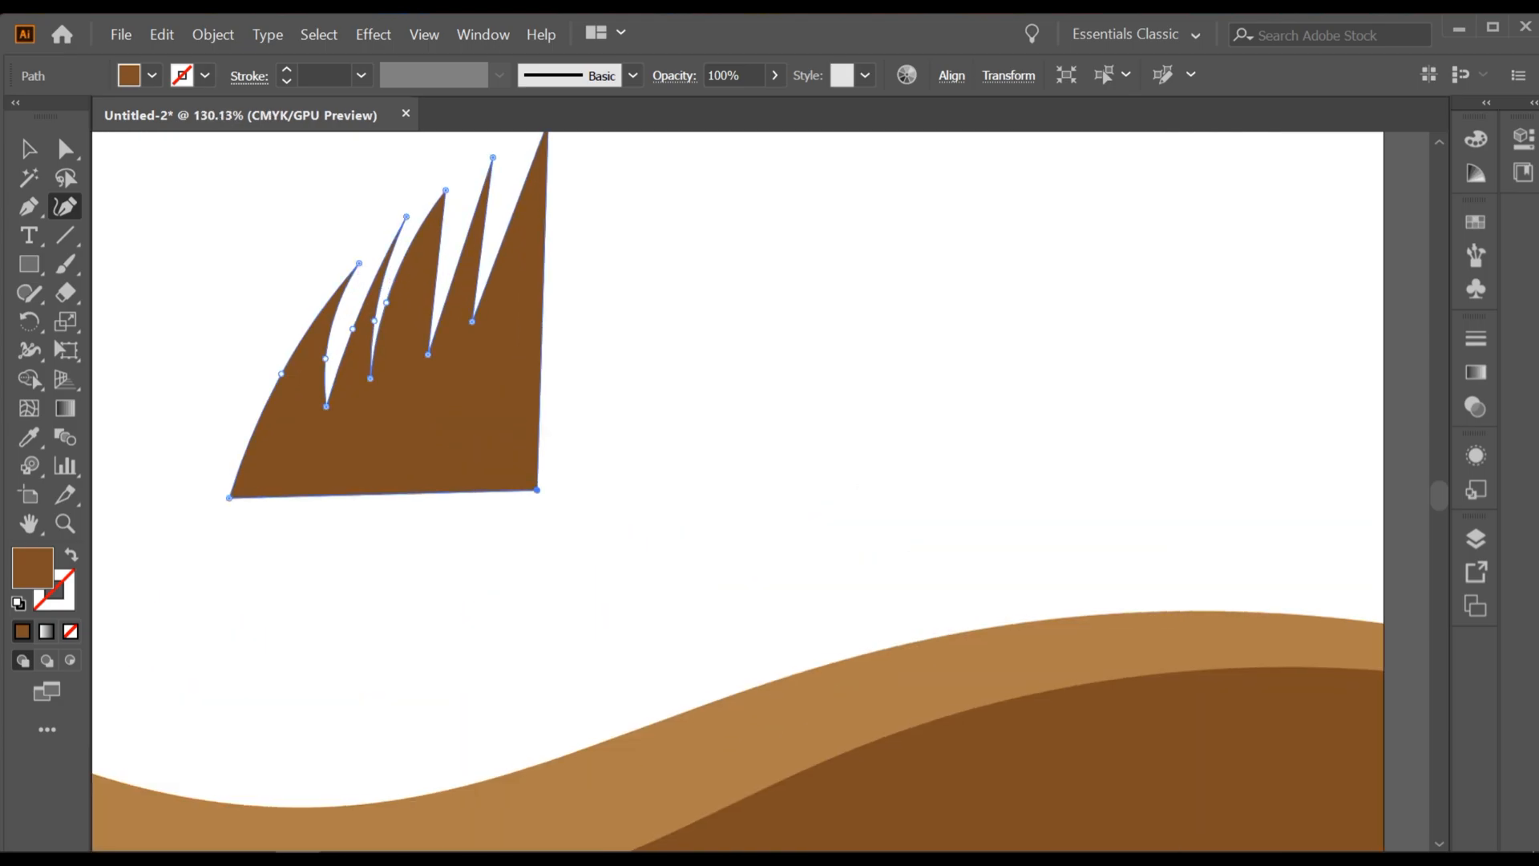
drag(433, 311, 520, 257)
key(ctrl+z)
click(28, 149)
click(589, 383)
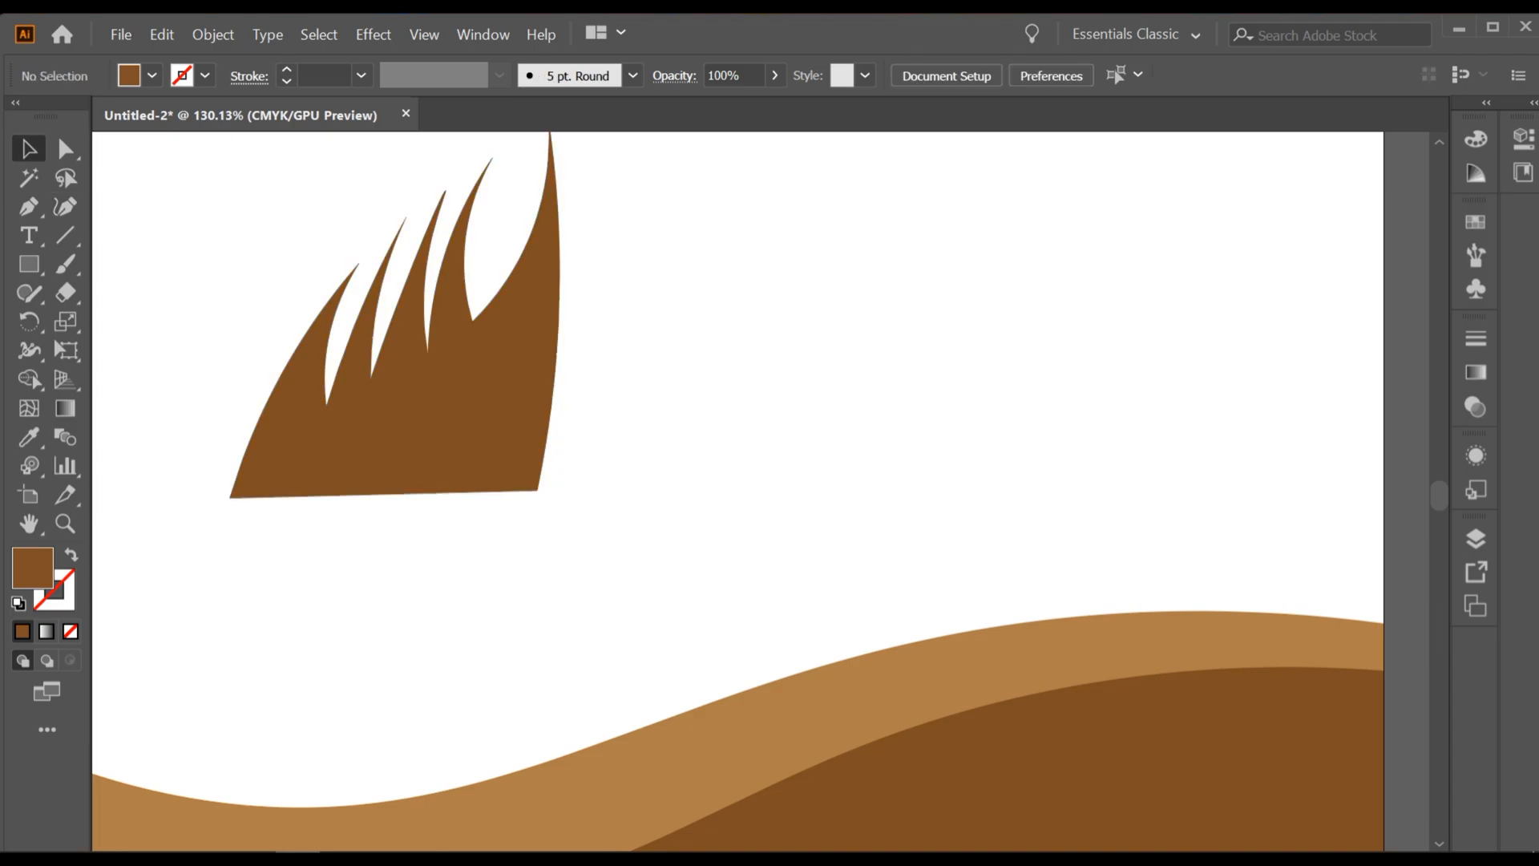
Step: Fill the grass tuft with a medium green swatch and deselect it
scroll(562, 382, down, 3)
click(525, 394)
click(151, 75)
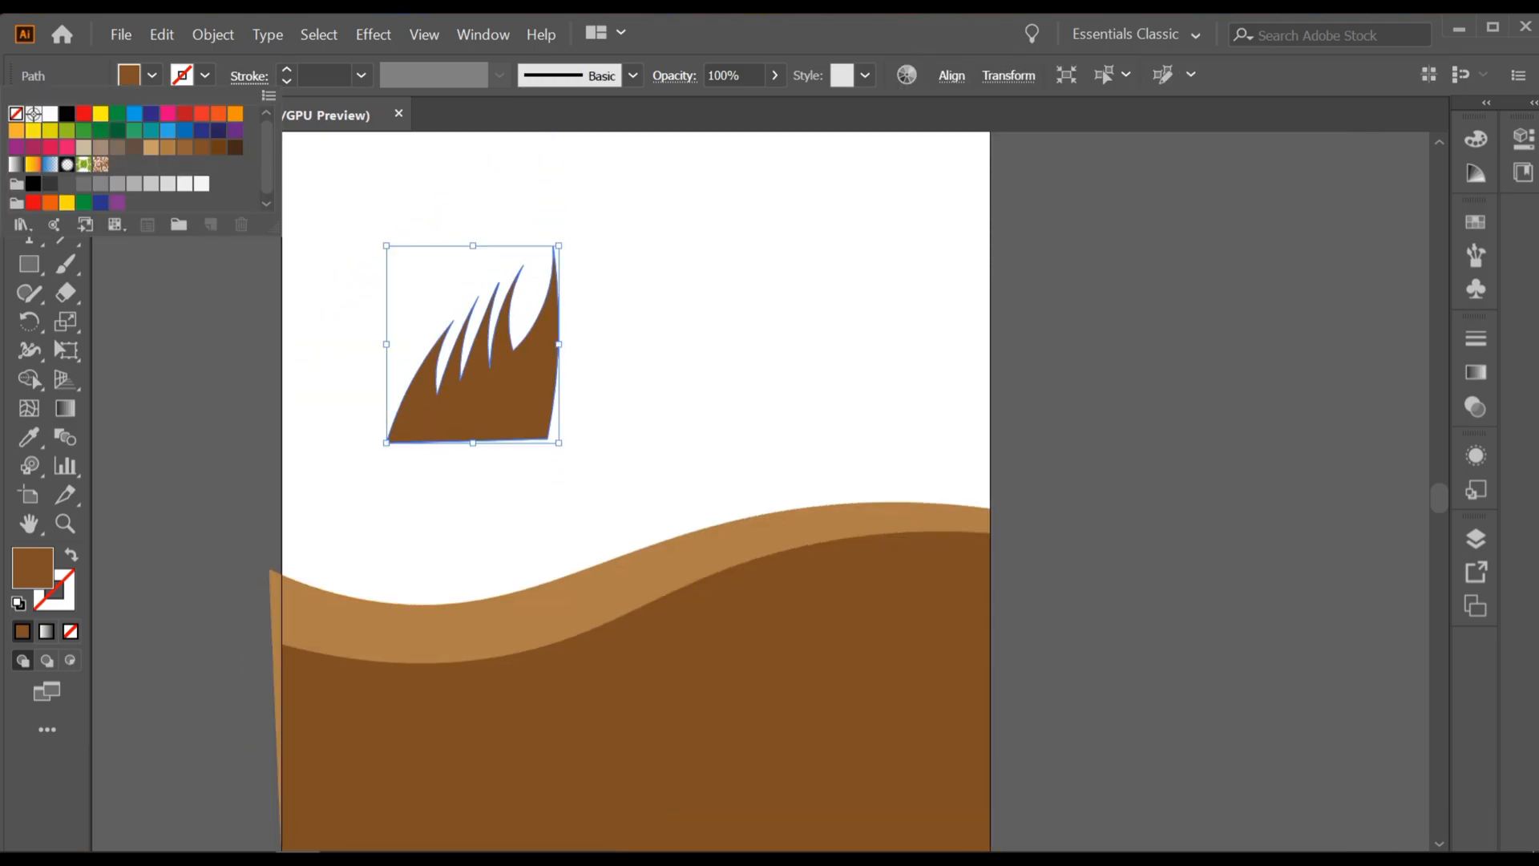
click(151, 75)
click(151, 75)
click(83, 134)
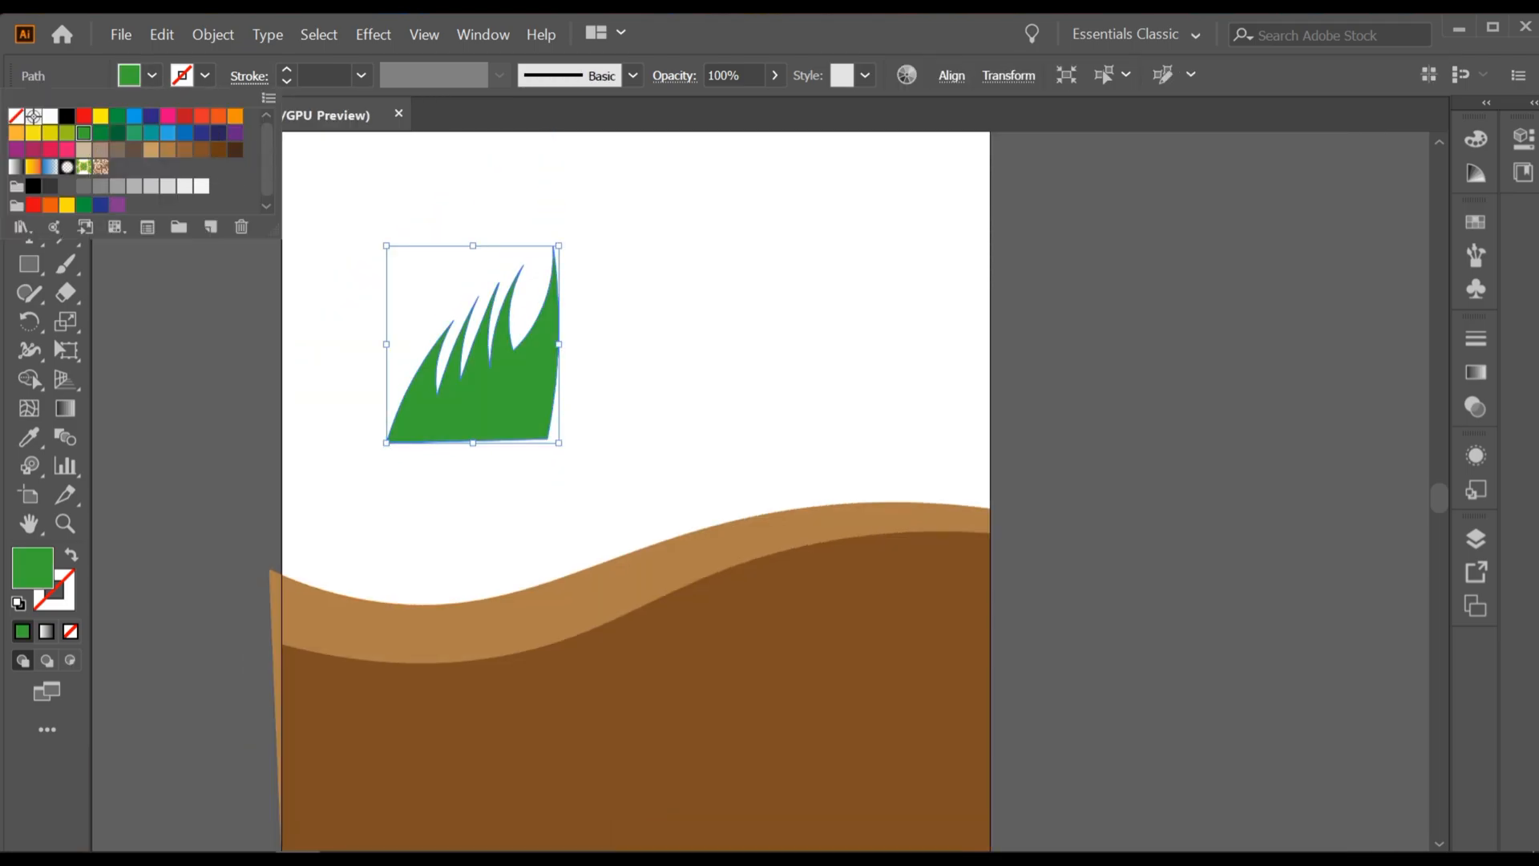
click(625, 337)
Step: Save the green grass tuft as a new dynamic symbol with the Movie Clip export type
scroll(625, 337, down, 3)
scroll(529, 449, up, 1)
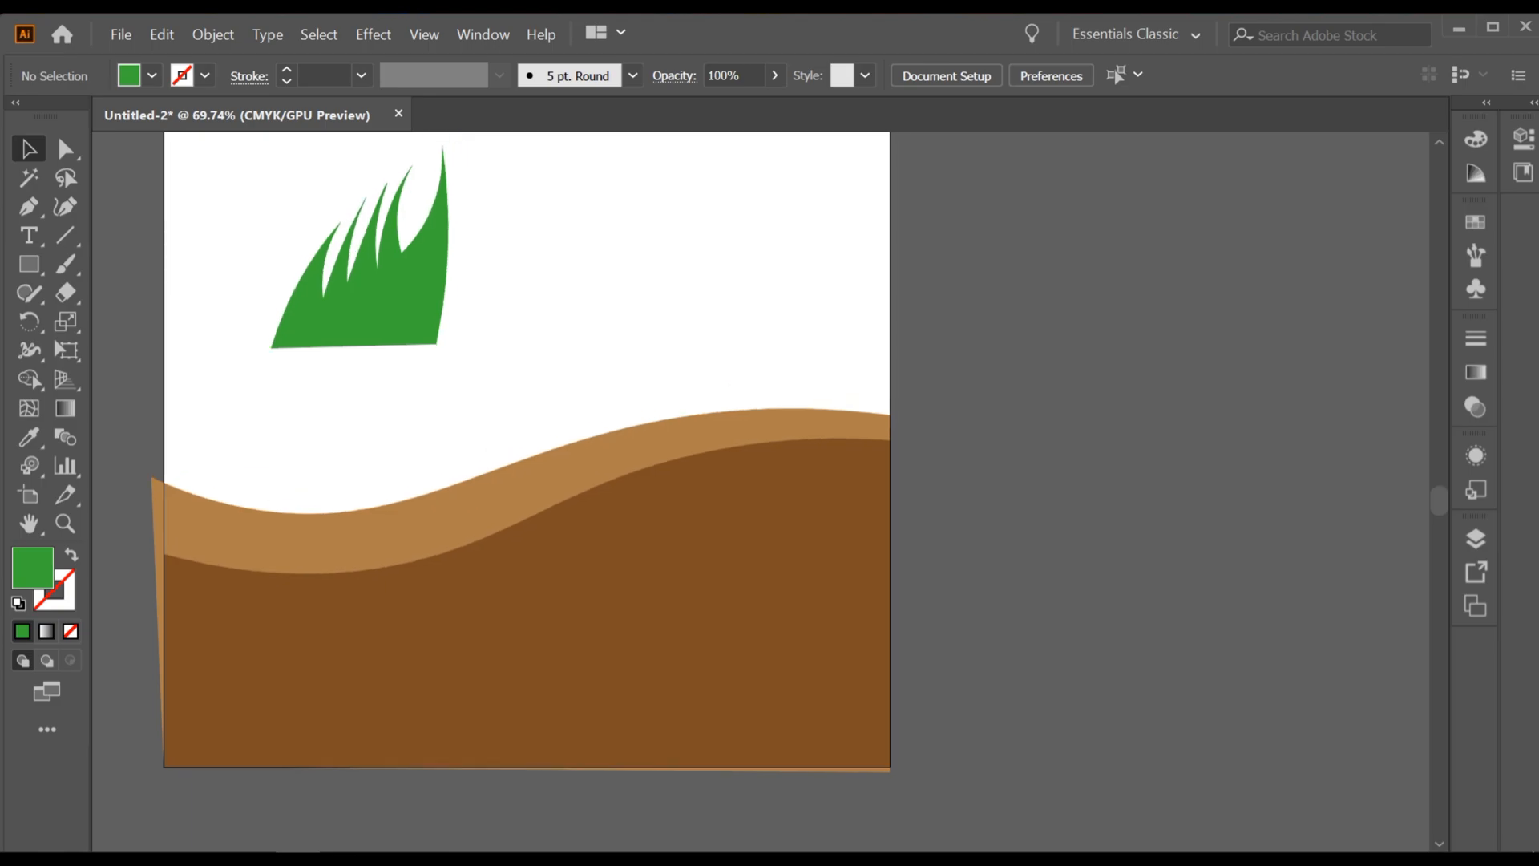
click(483, 35)
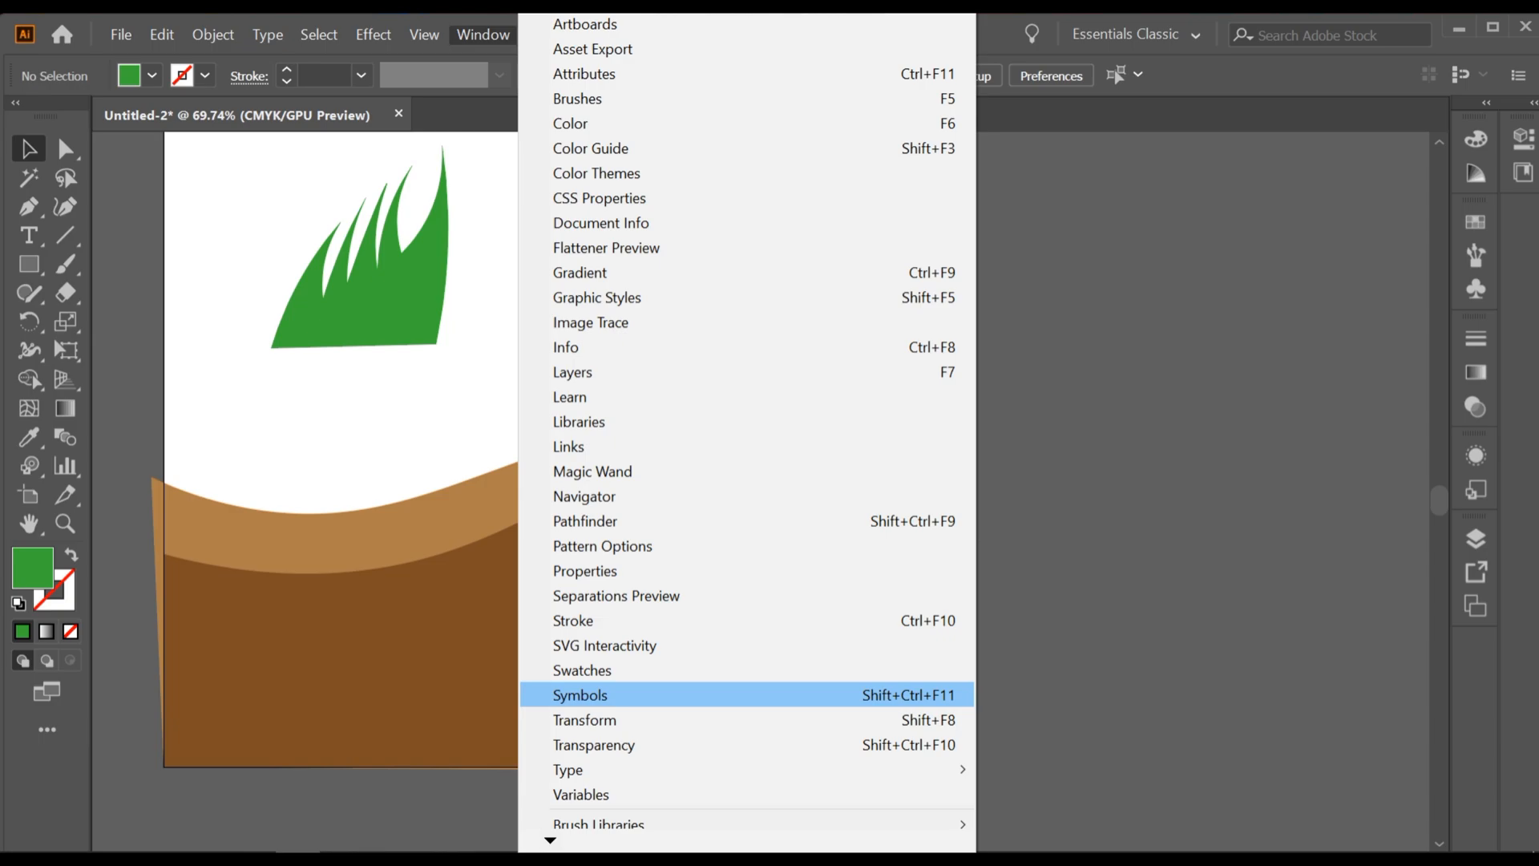
click(580, 696)
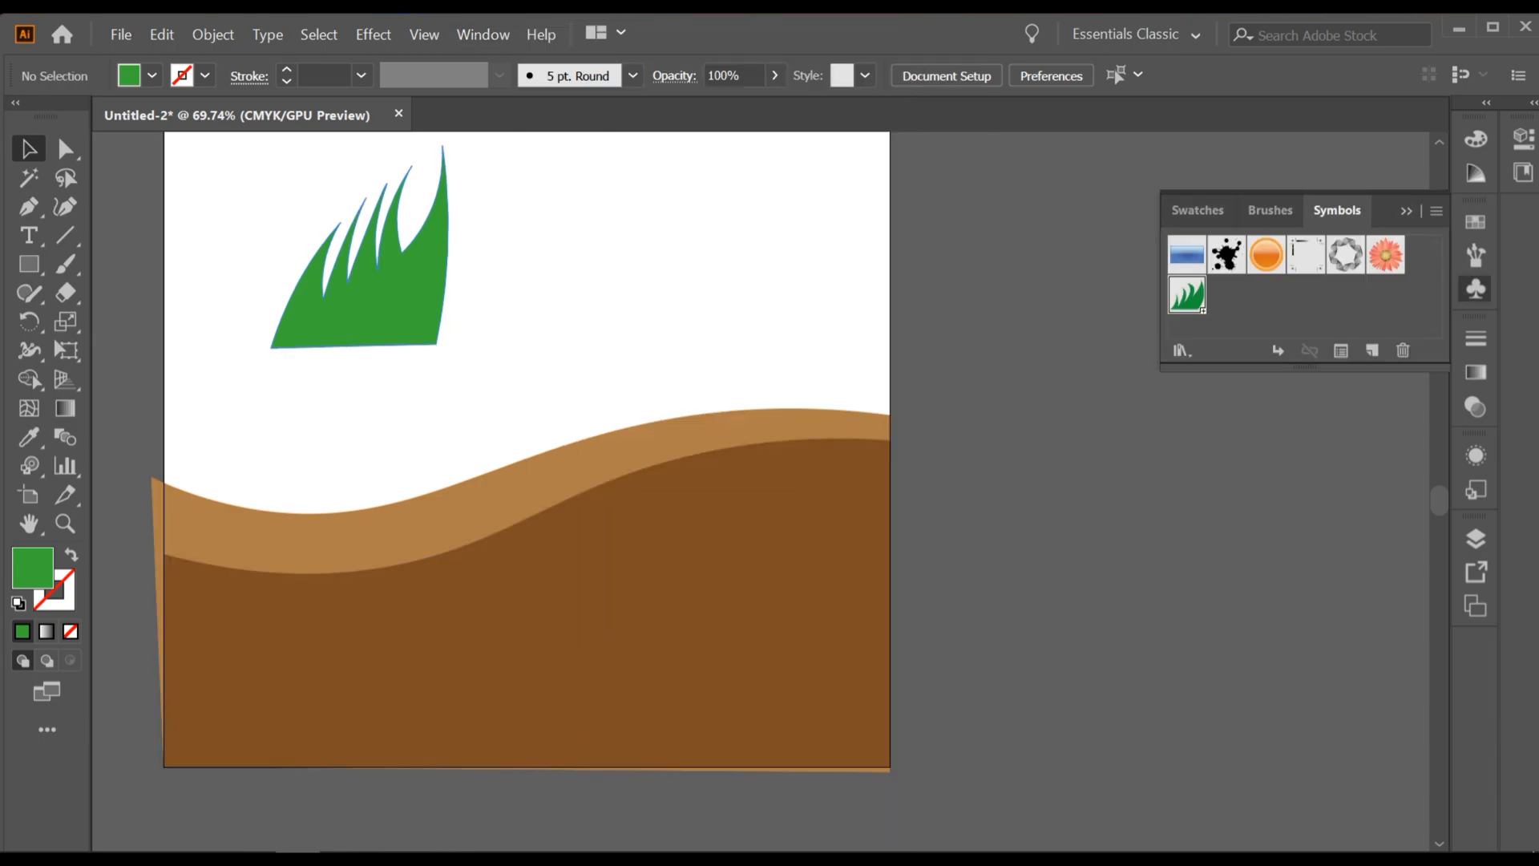
drag(403, 285, 1372, 262)
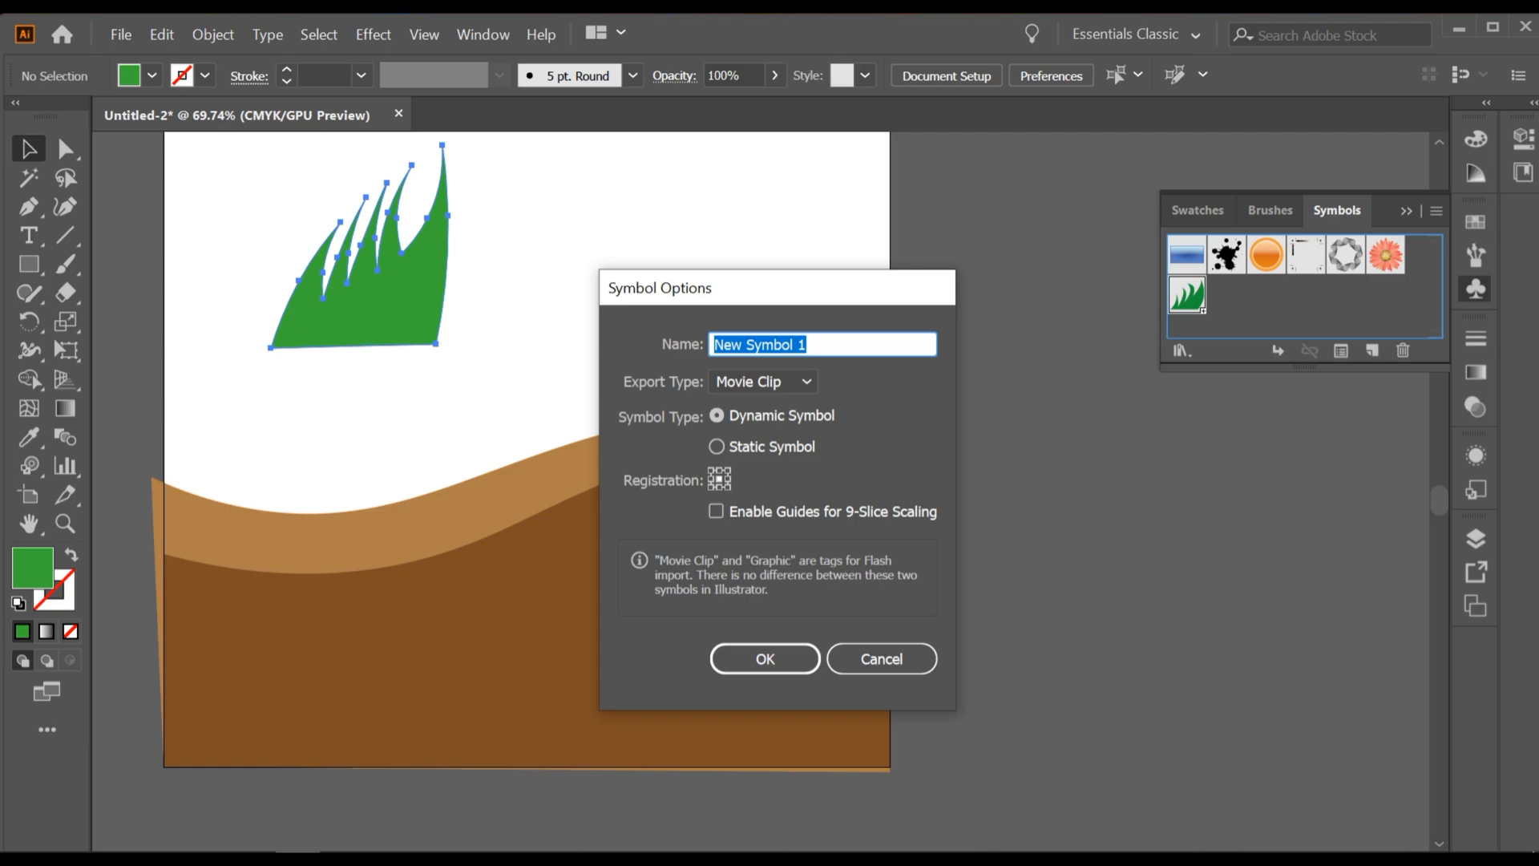
click(766, 658)
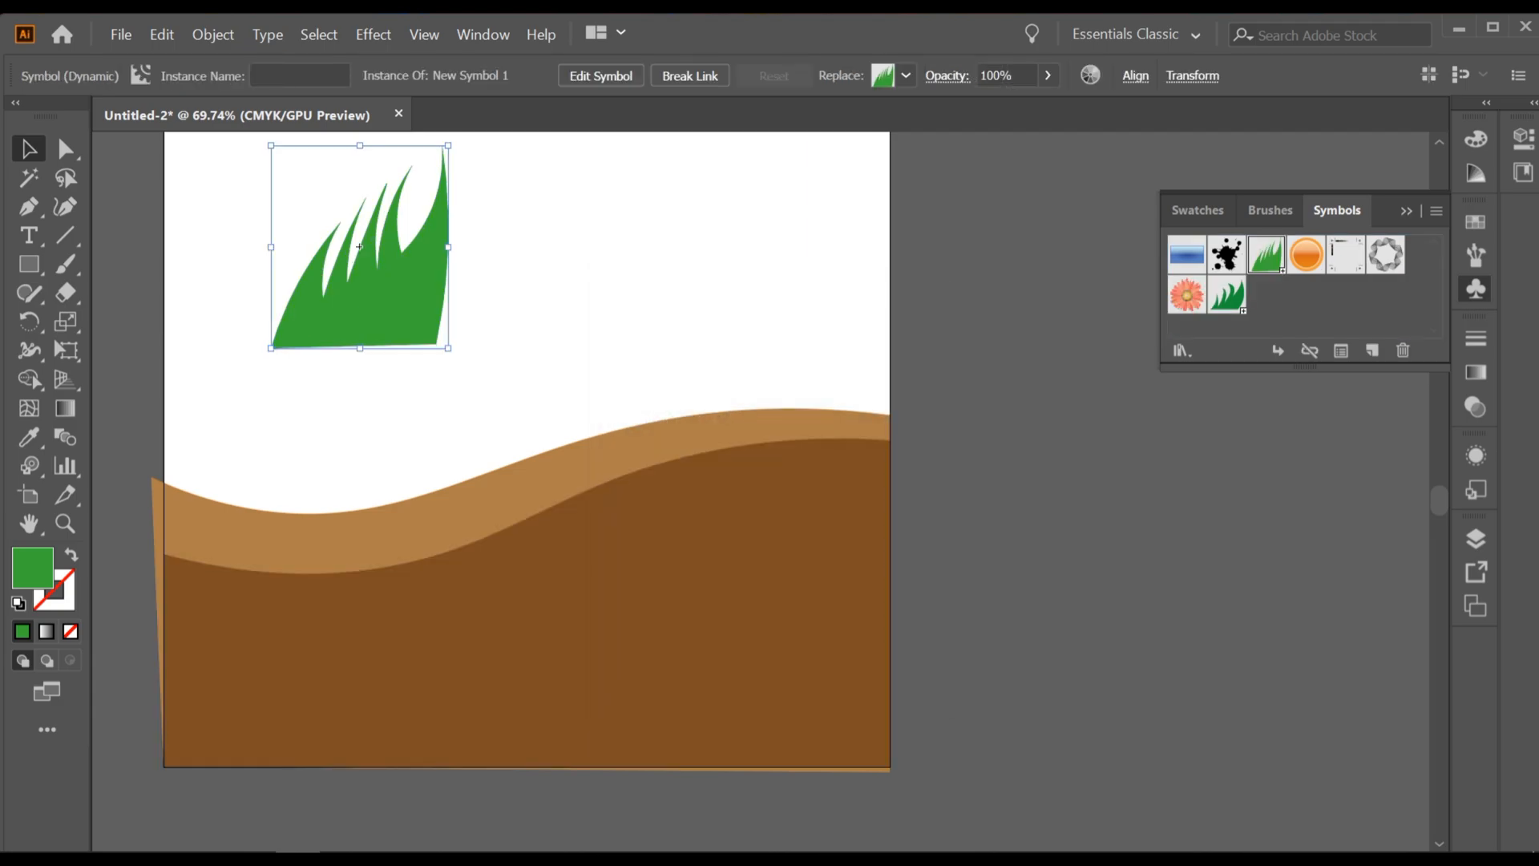
Step: Spray four instances of the dark green grass symbol across the dark brown ground with the Symbol Sprayer tool, using a smaller brush
click(29, 465)
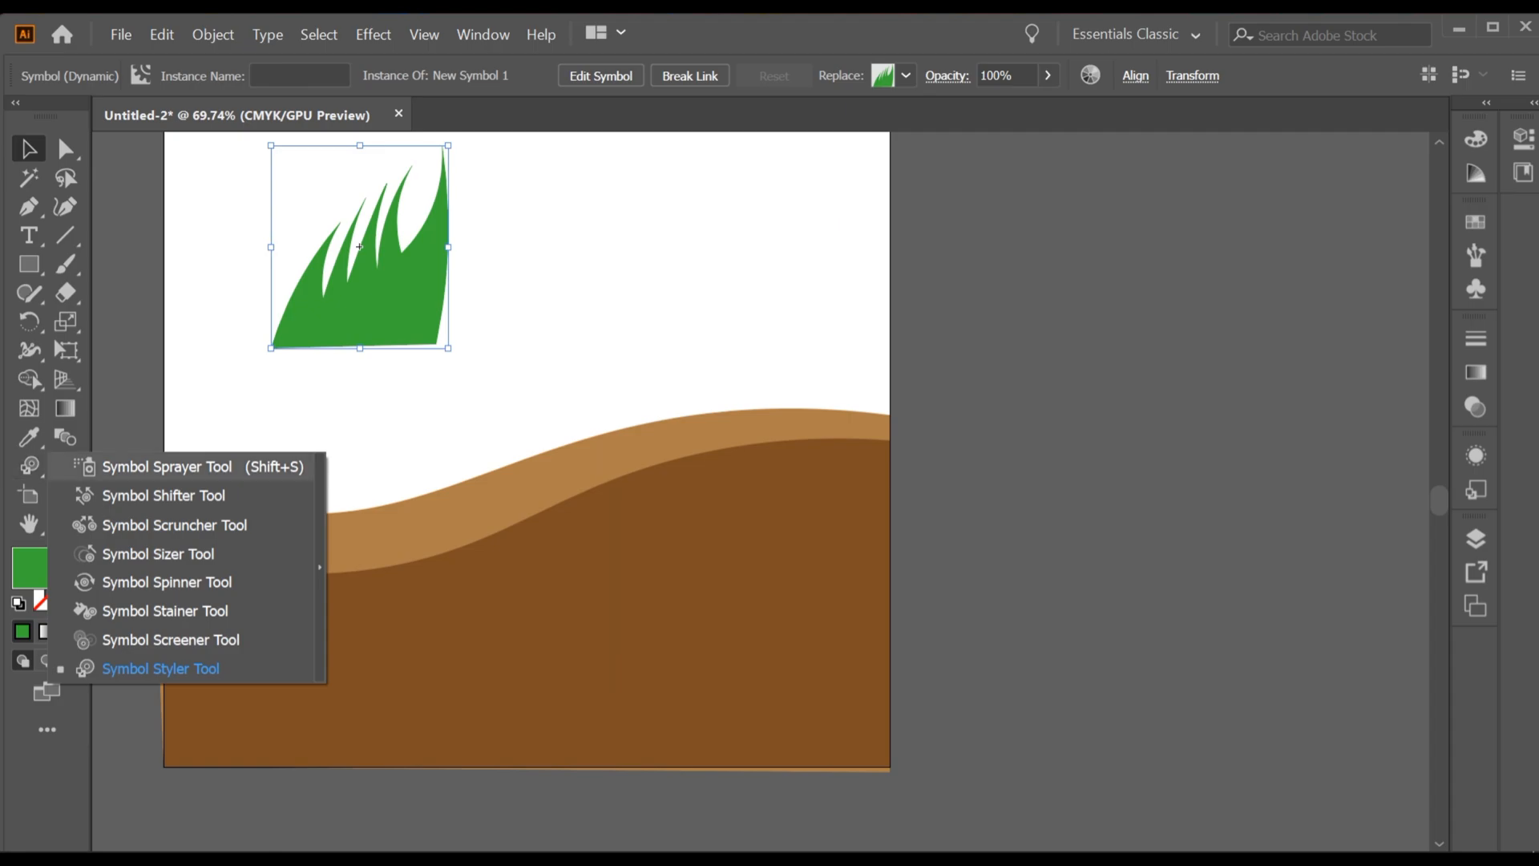
click(167, 467)
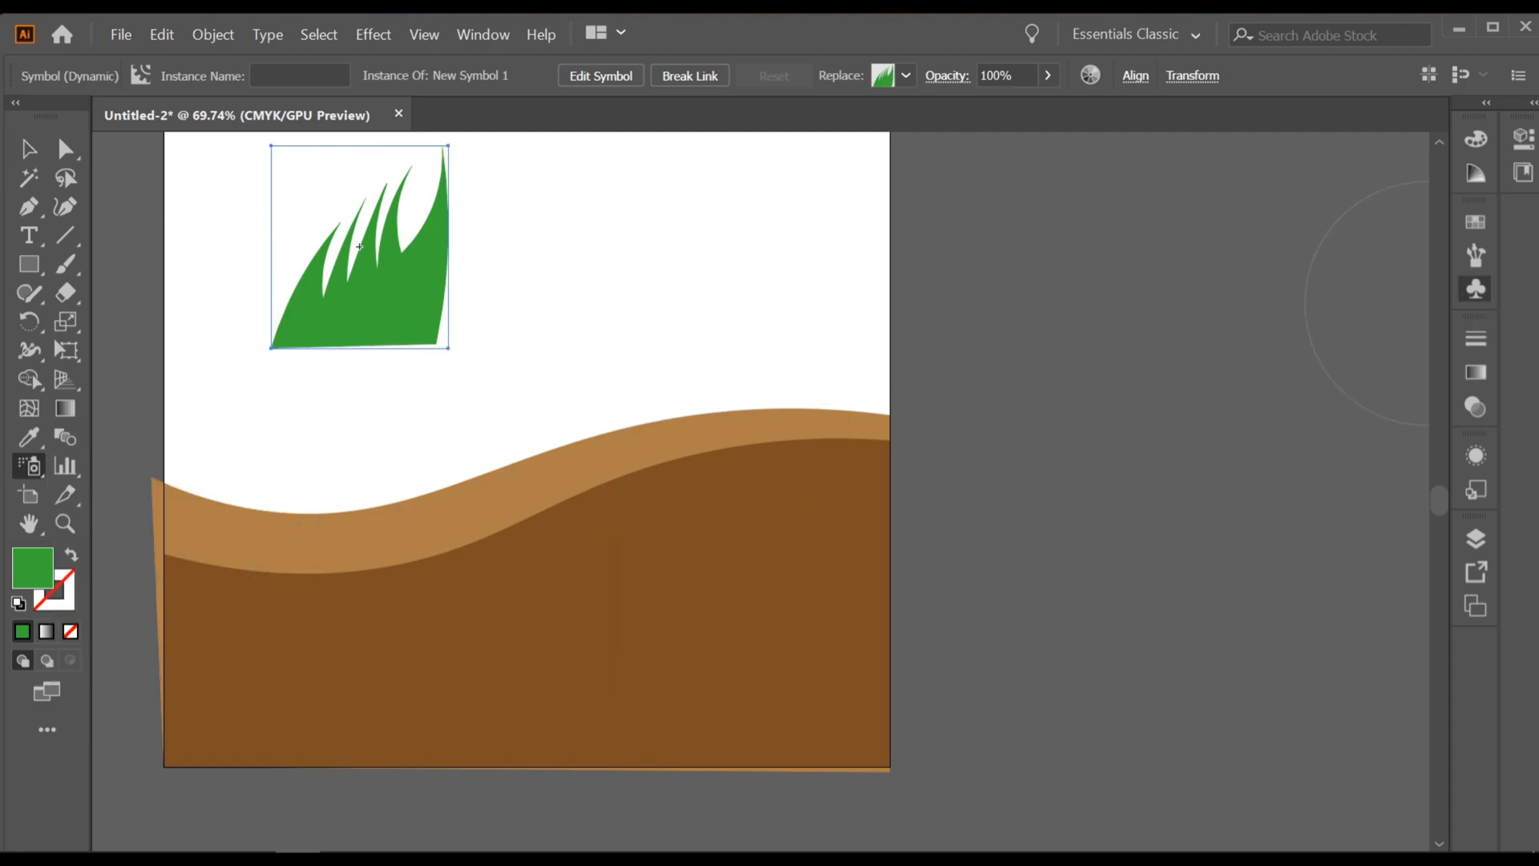
click(1476, 289)
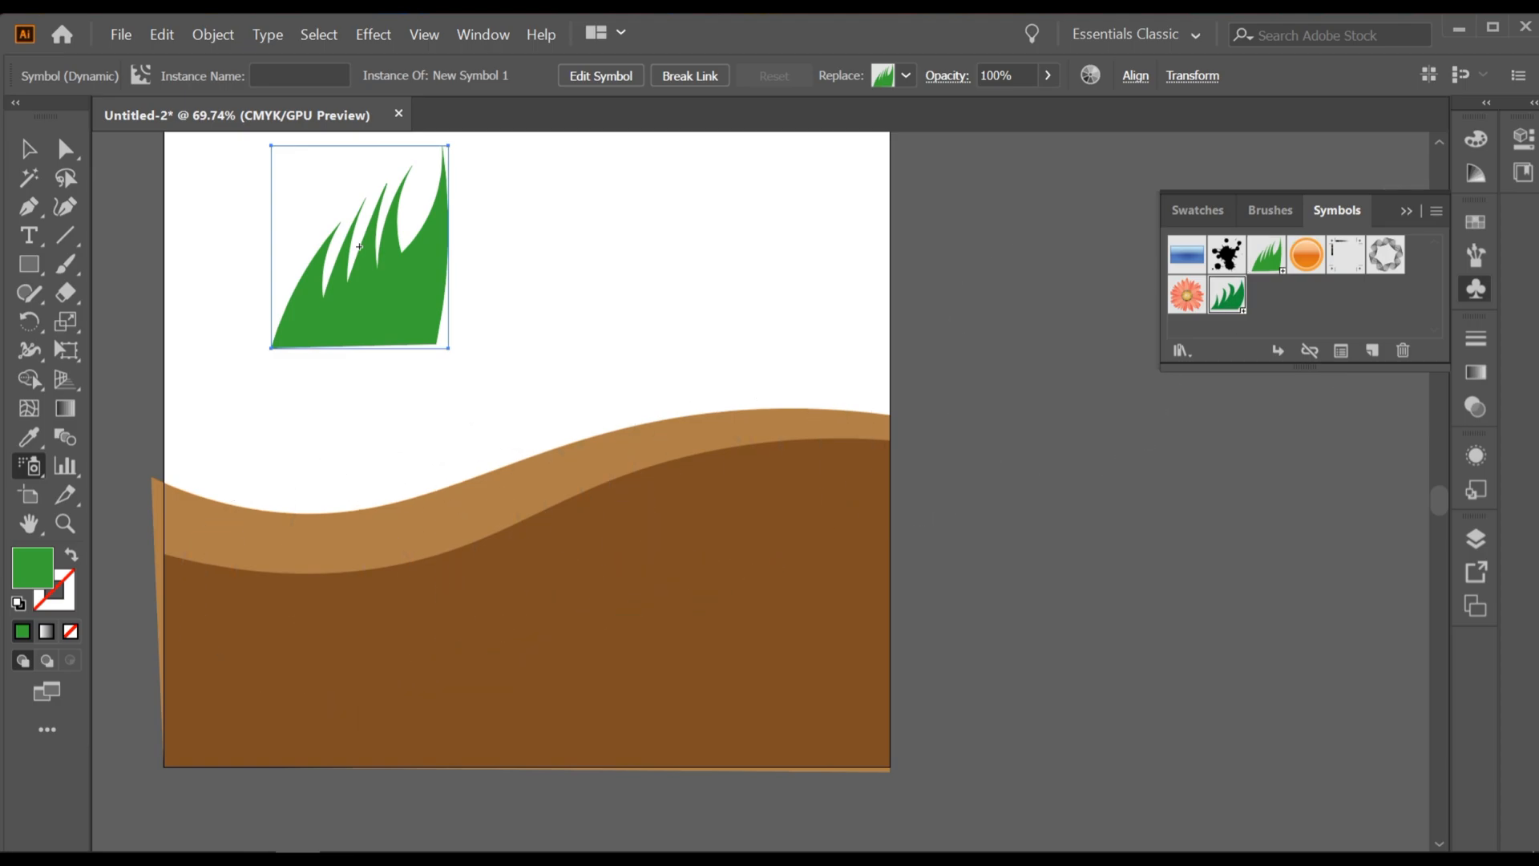
drag(517, 525, 634, 501)
key(bracketleft)
key(bracketleft)
key(bracketleft)
key(bracketleft)
key(bracketleft)
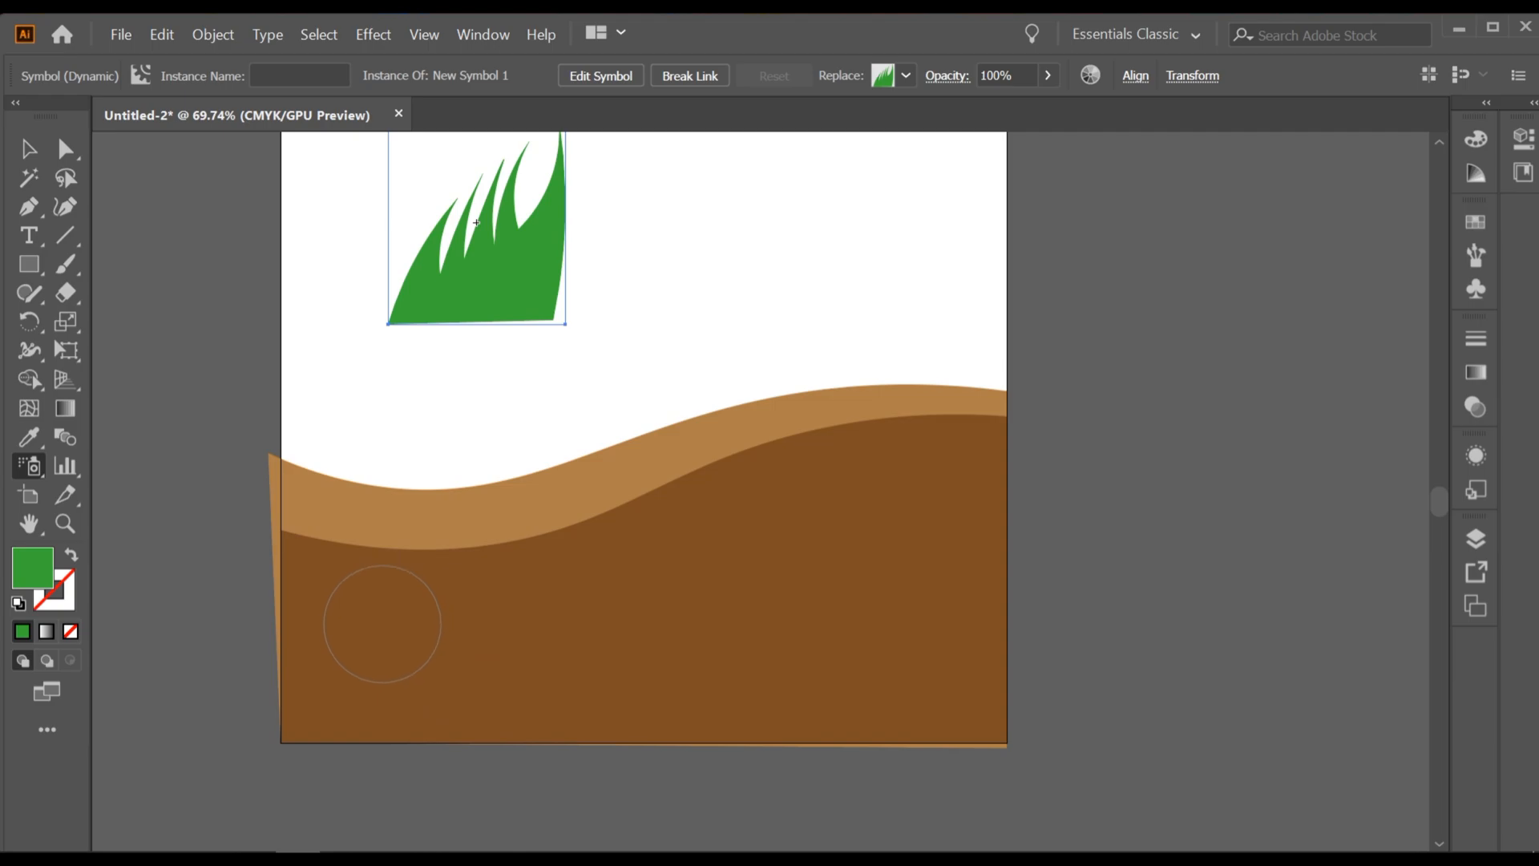
click(349, 598)
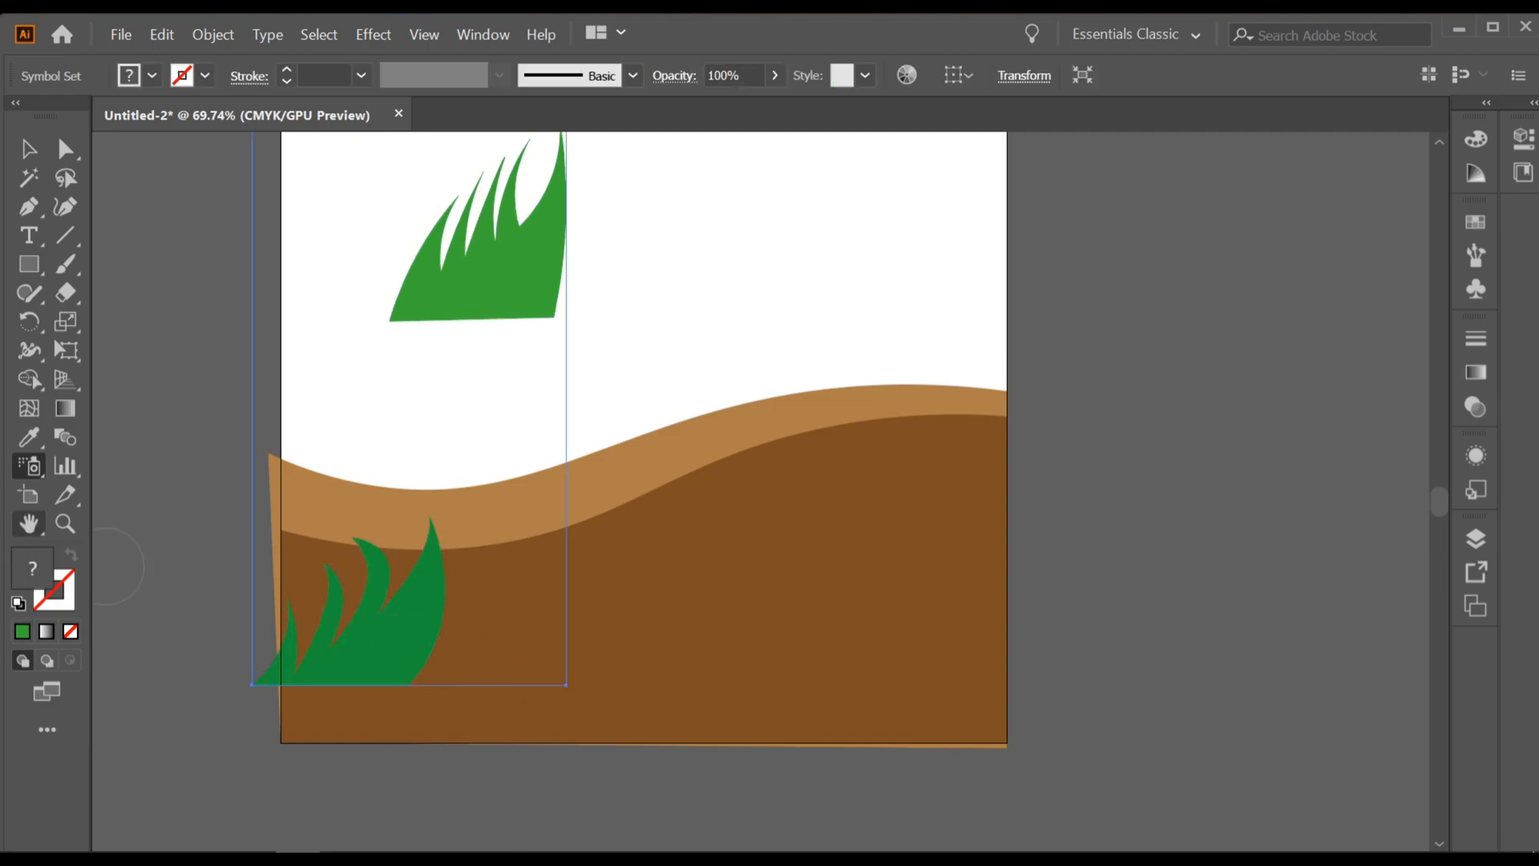
click(693, 611)
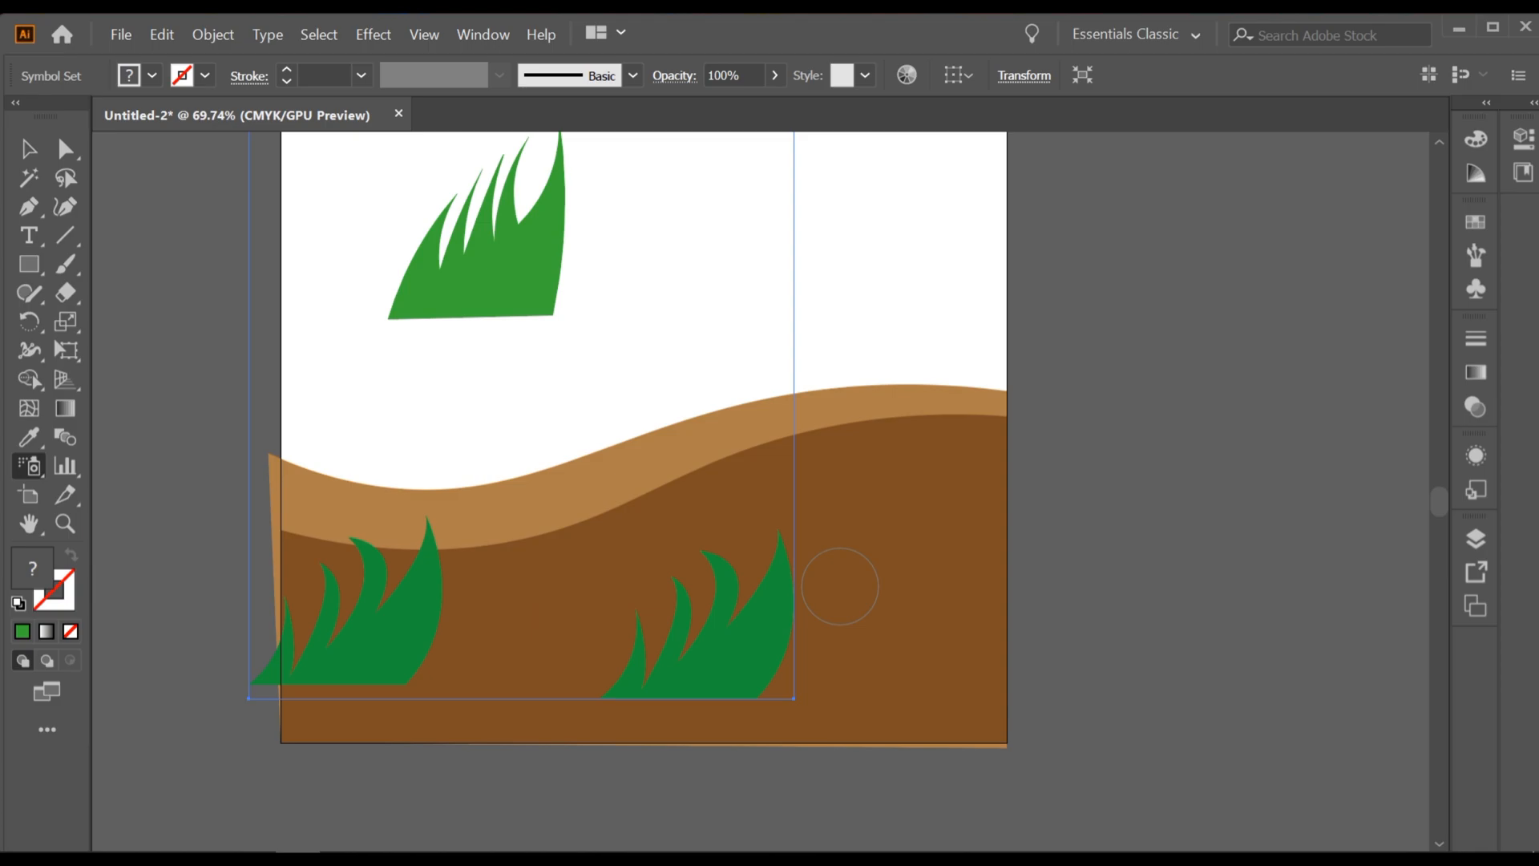
click(927, 528)
click(554, 575)
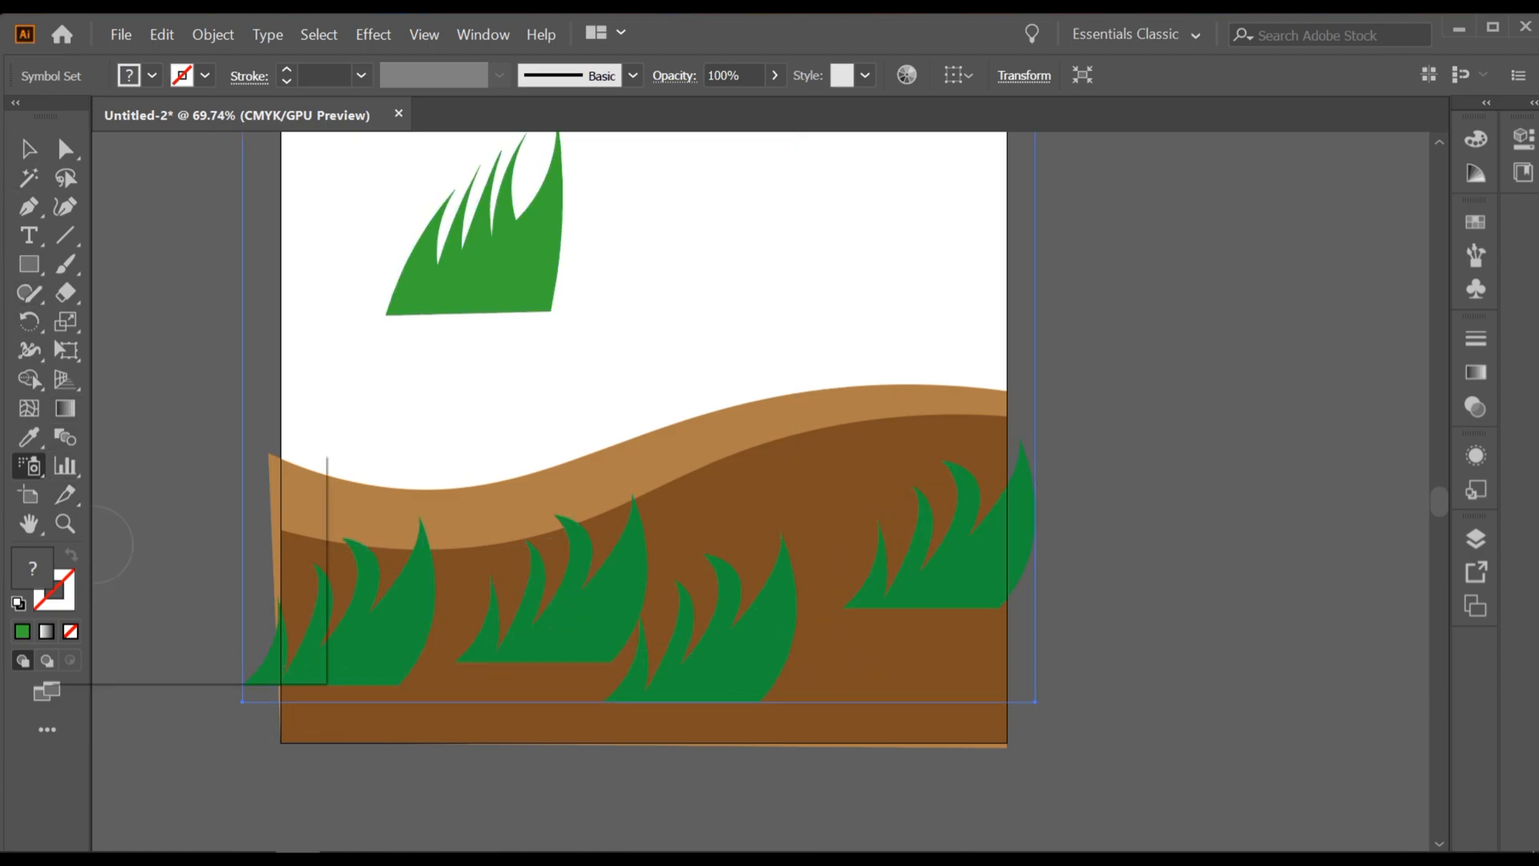
Step: Shift the leftmost and rightmost grass tufts slightly upward and the lower middle tuft slightly rightward with the Symbol Shifter tool
click(29, 465)
click(163, 495)
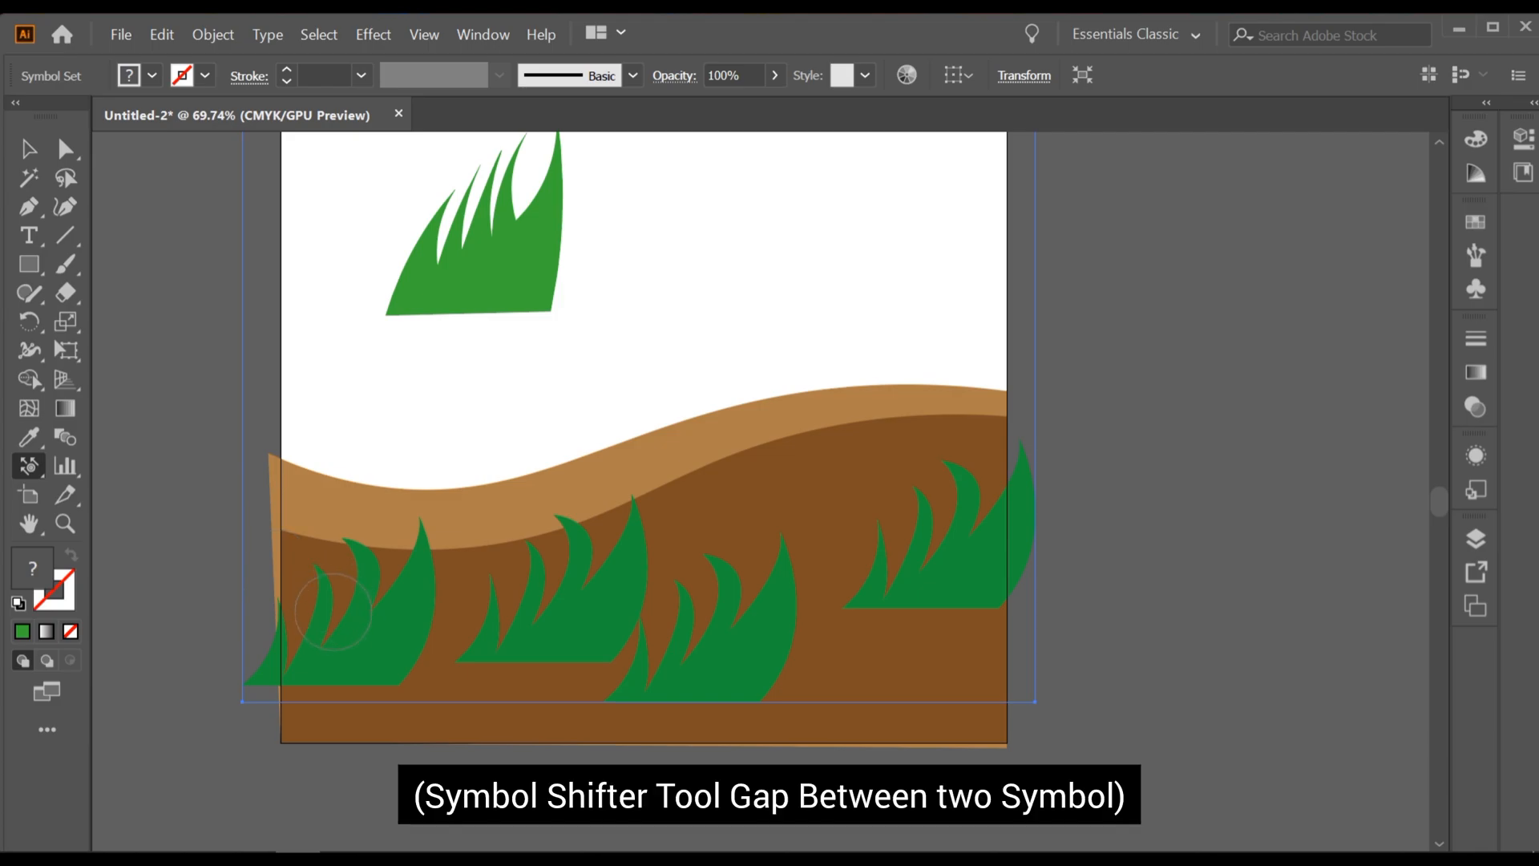
mouse_move(347, 646)
mouse_down()
mouse_move(349, 609)
mouse_move(371, 645)
mouse_move(349, 567)
mouse_move(347, 625)
mouse_up()
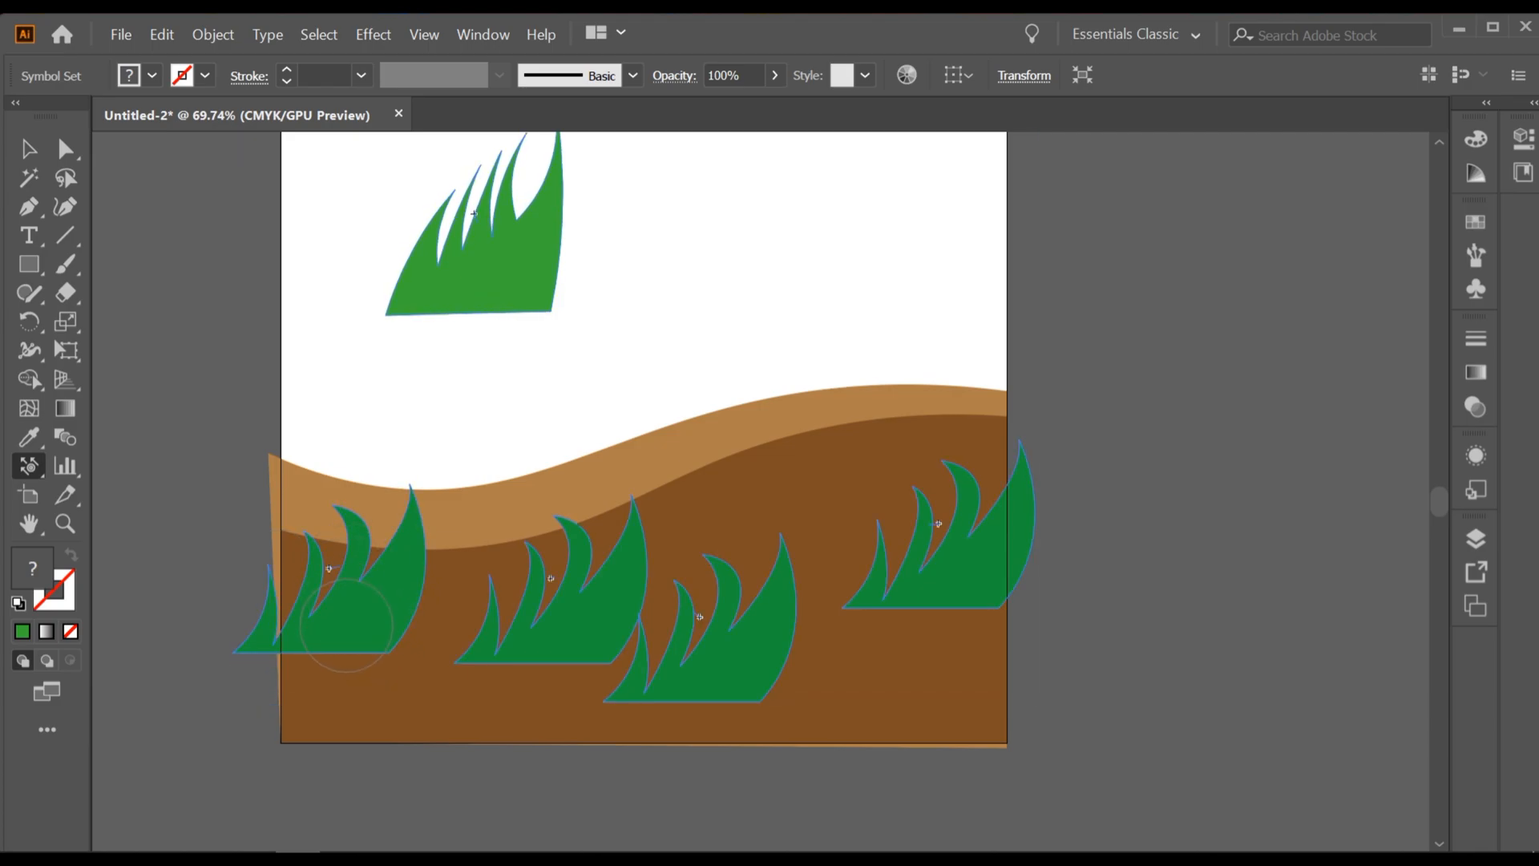
drag(374, 564, 369, 571)
drag(359, 626, 359, 634)
mouse_move(360, 640)
mouse_down()
mouse_move(352, 603)
mouse_move(328, 639)
mouse_move(298, 592)
mouse_move(325, 645)
mouse_up()
mouse_move(314, 567)
mouse_down()
mouse_move(328, 504)
mouse_move(375, 577)
mouse_up()
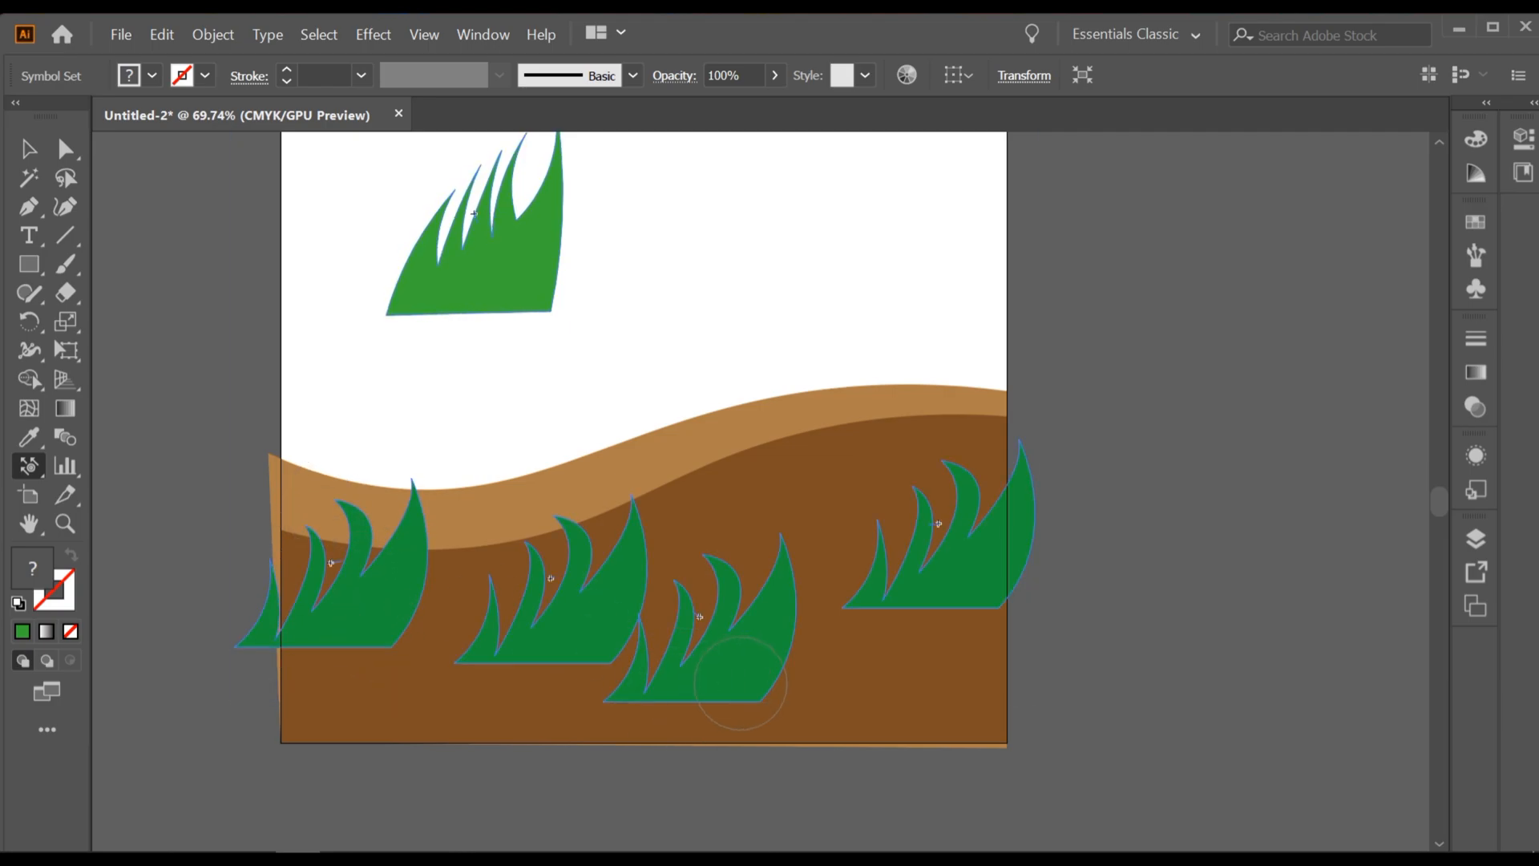
drag(674, 675, 737, 629)
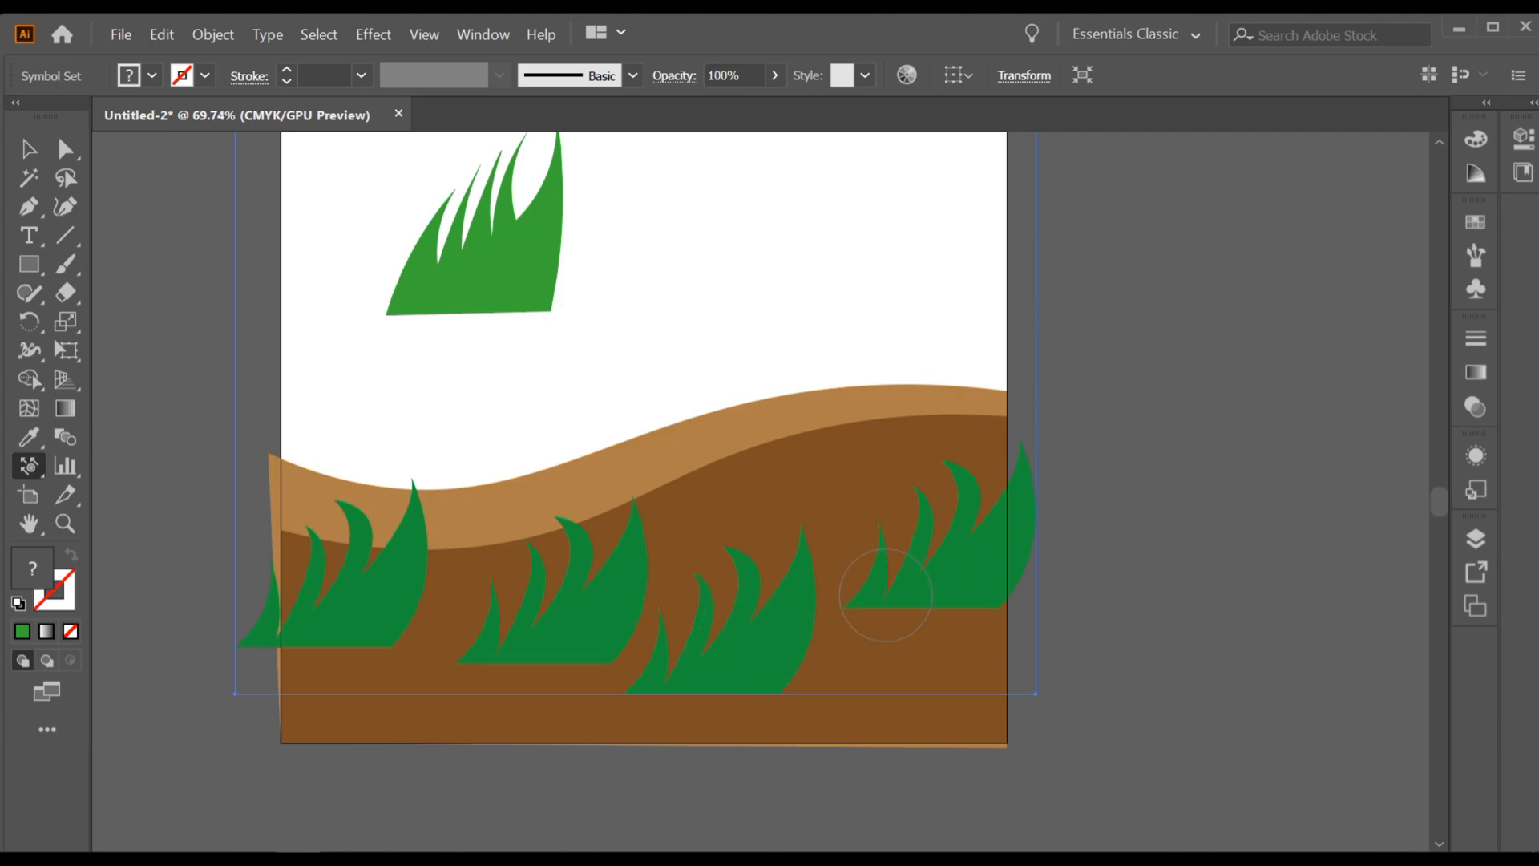
drag(885, 595, 930, 515)
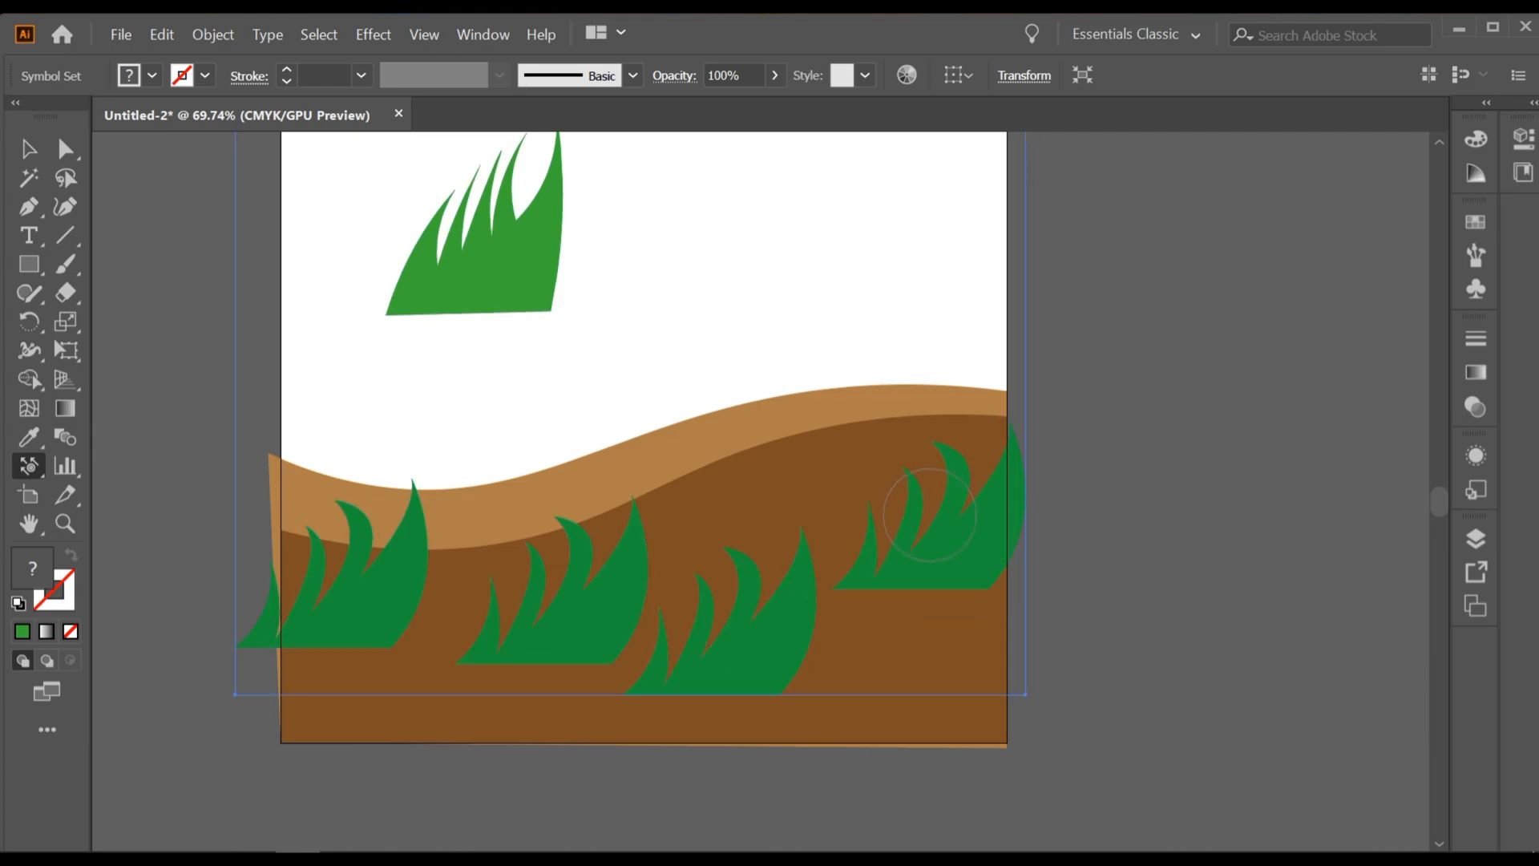
Step: Enlarge the brush and scrunch the sprayed tufts around the leftmost one with the Symbol Scruncher tool
drag(29, 465, 154, 531)
click(373, 570)
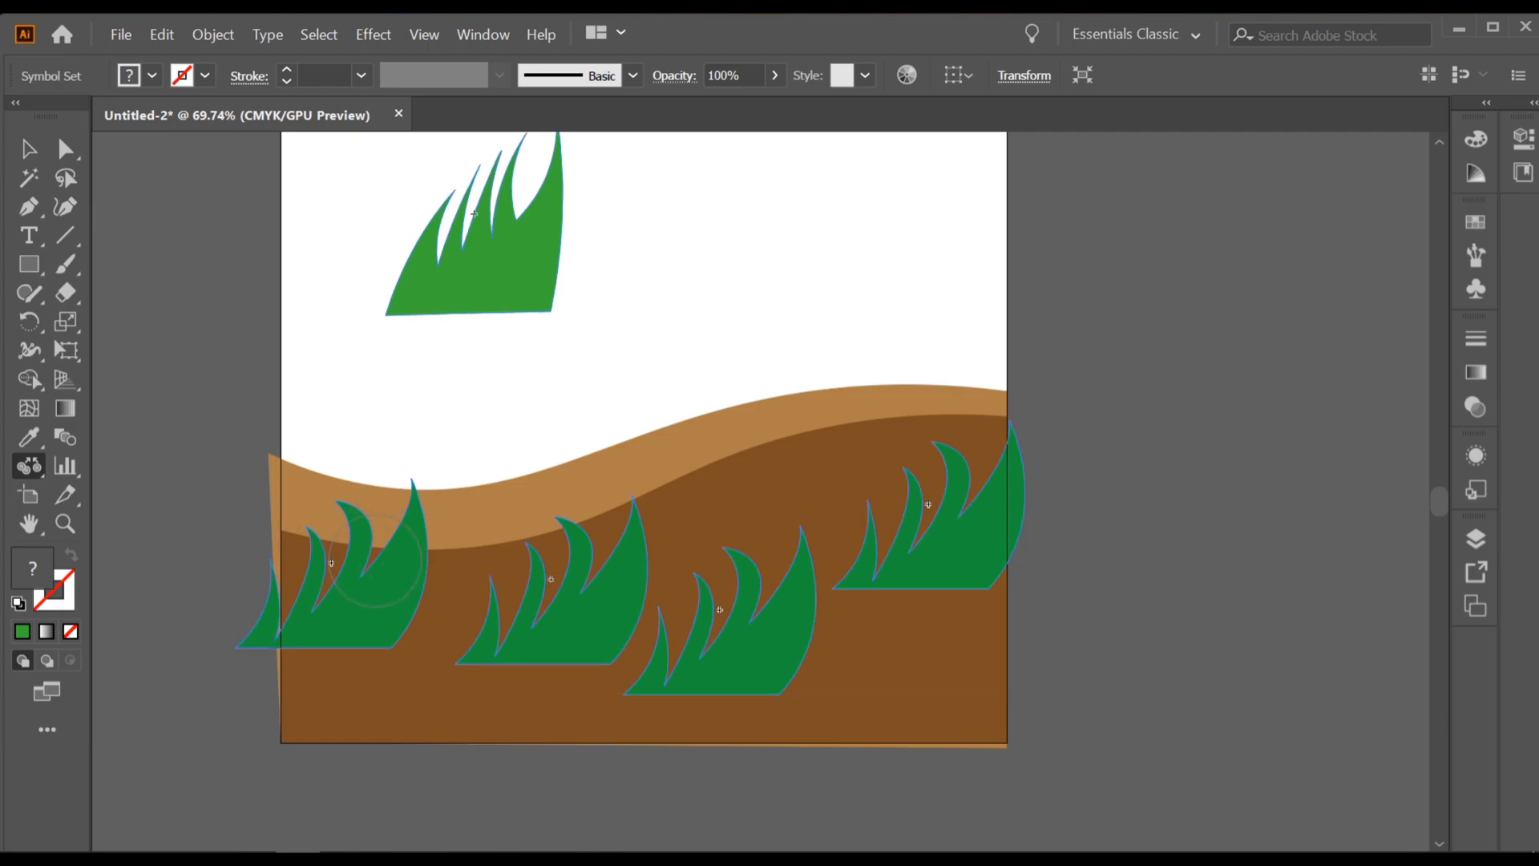
key(bracketright)
key(bracketright)
click(392, 602)
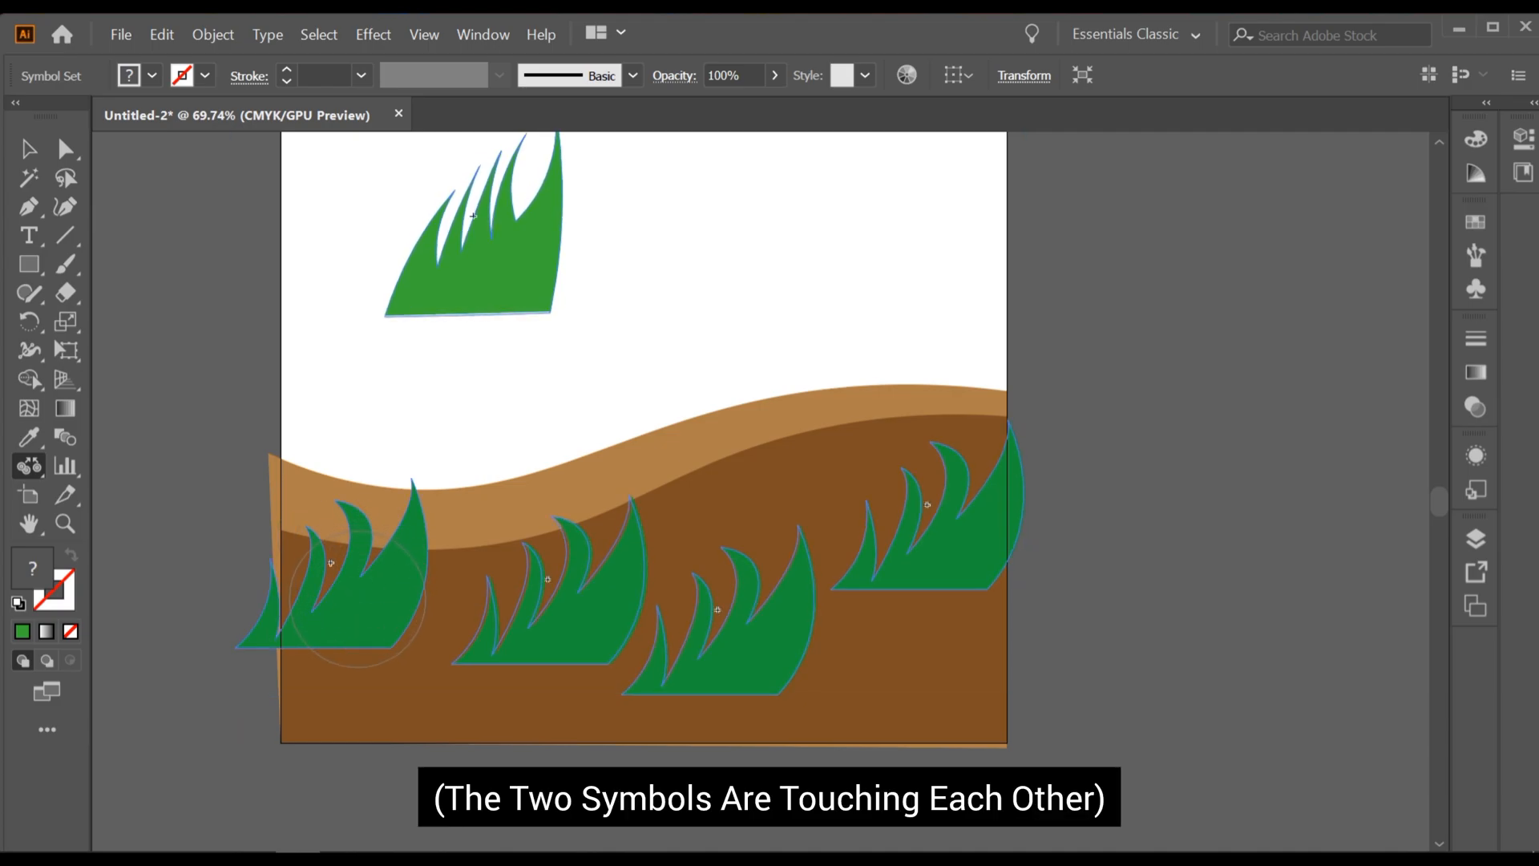
click(408, 606)
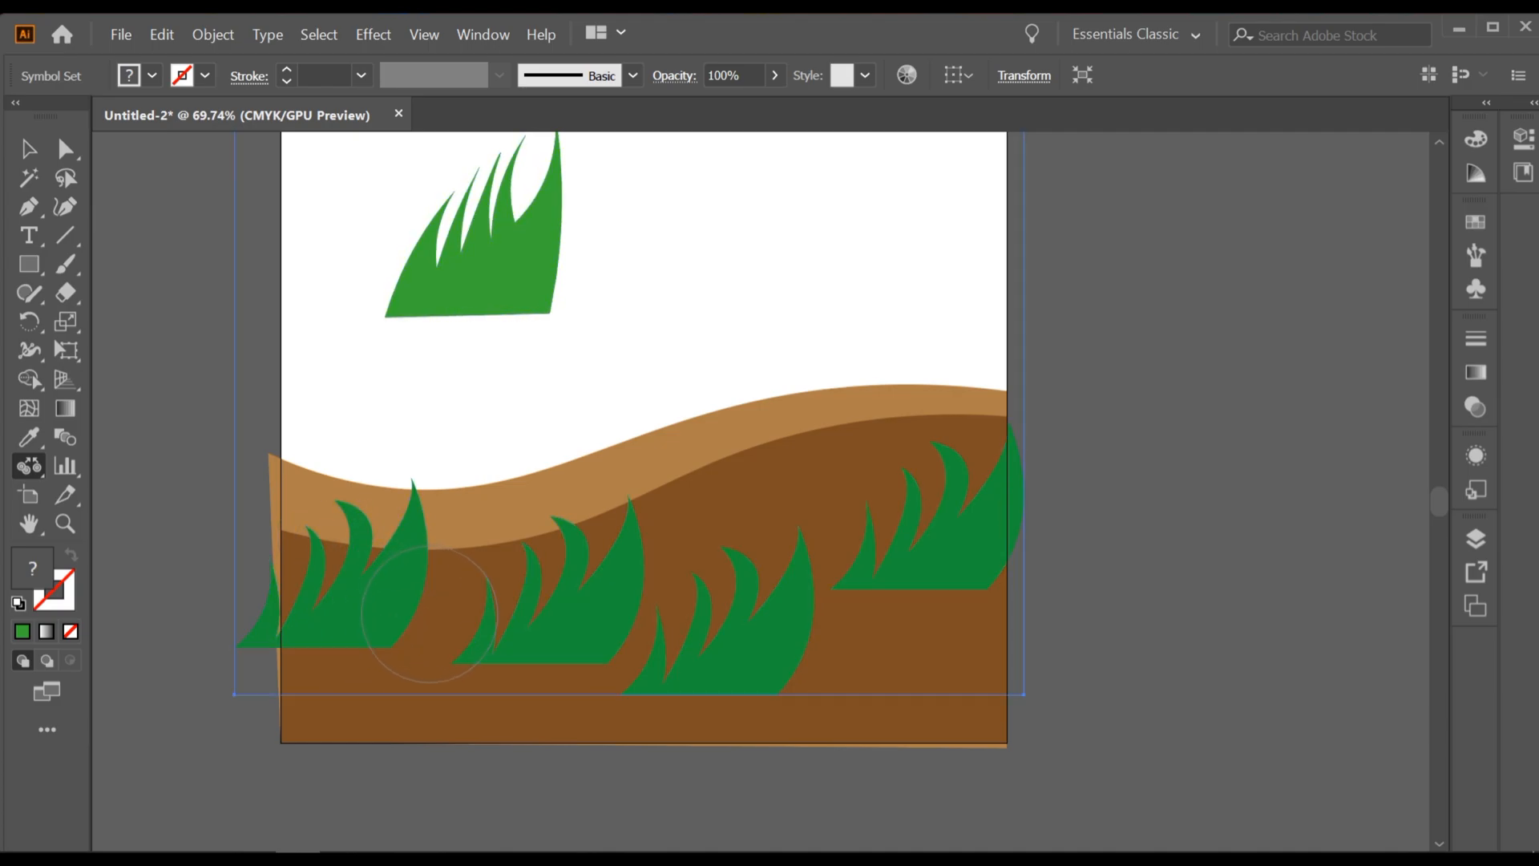
click(412, 608)
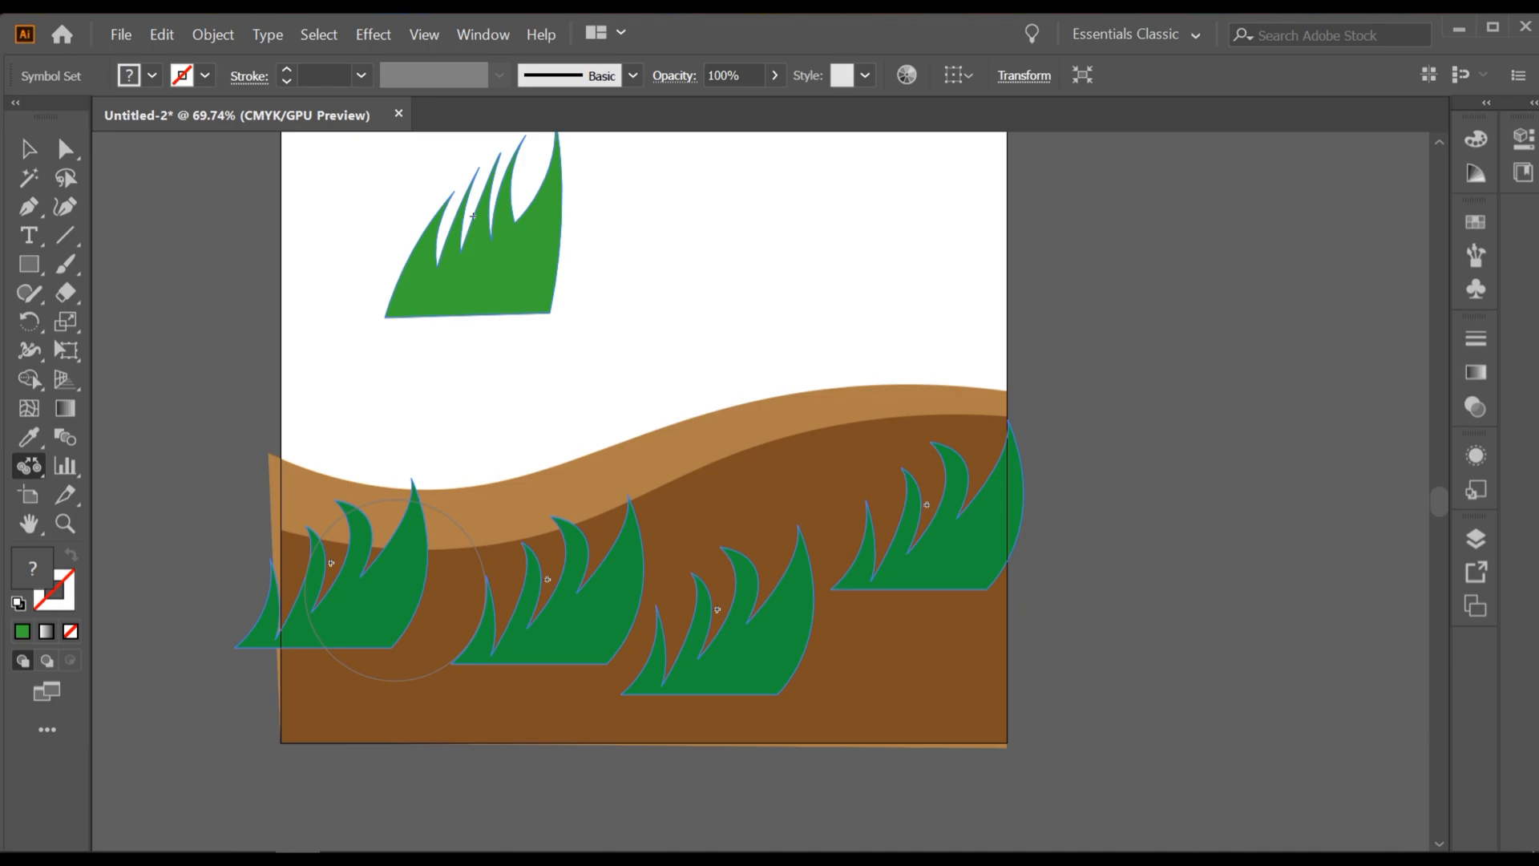
click(408, 594)
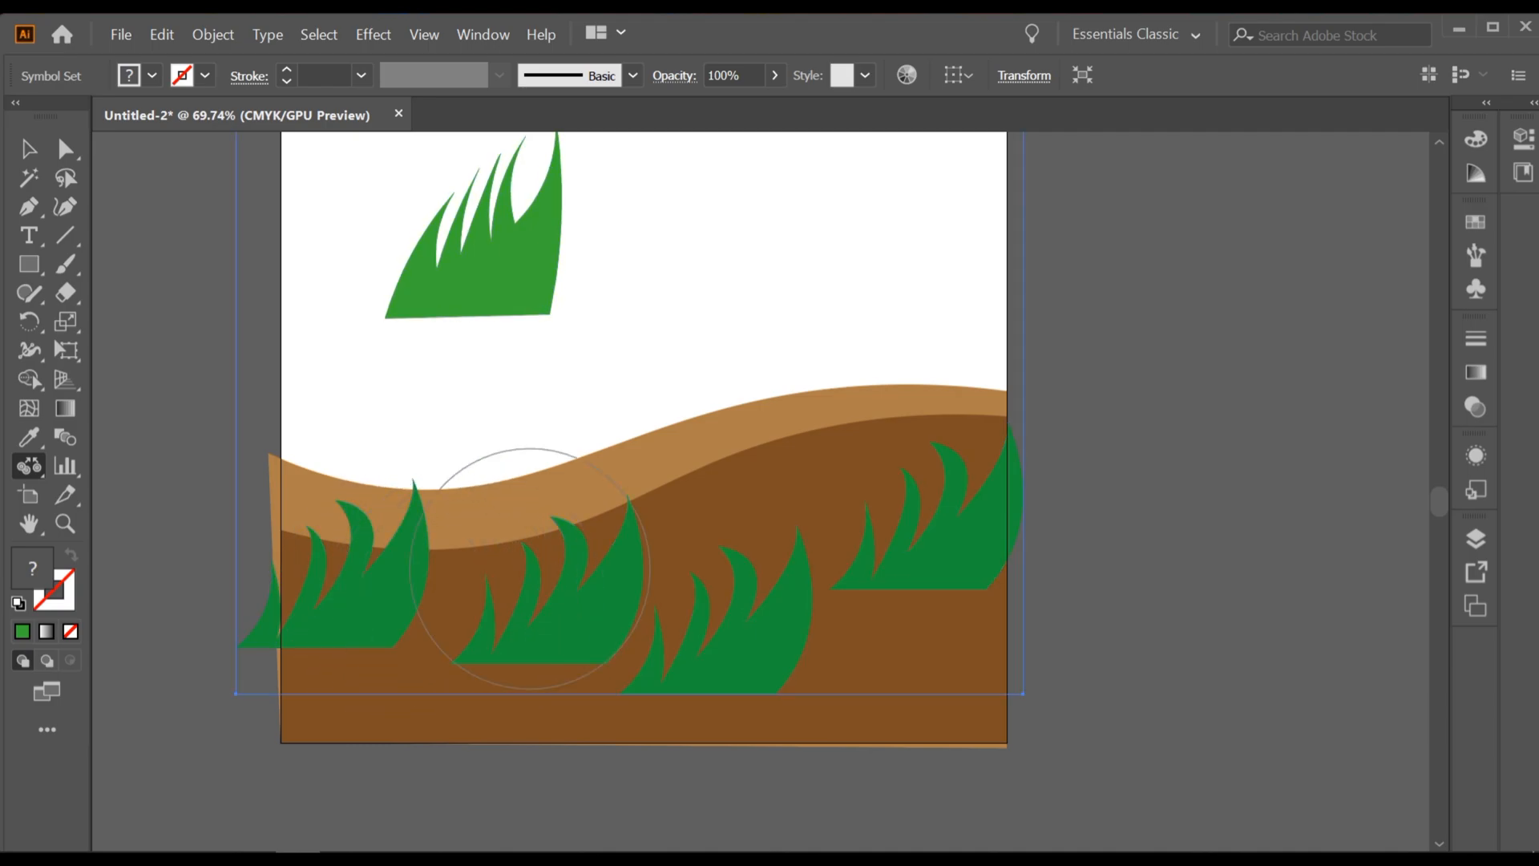
Step: Pull the middle, left and right grass tufts closer to each other with repeated Symbol Scruncher strokes
click(534, 566)
drag(632, 592, 537, 597)
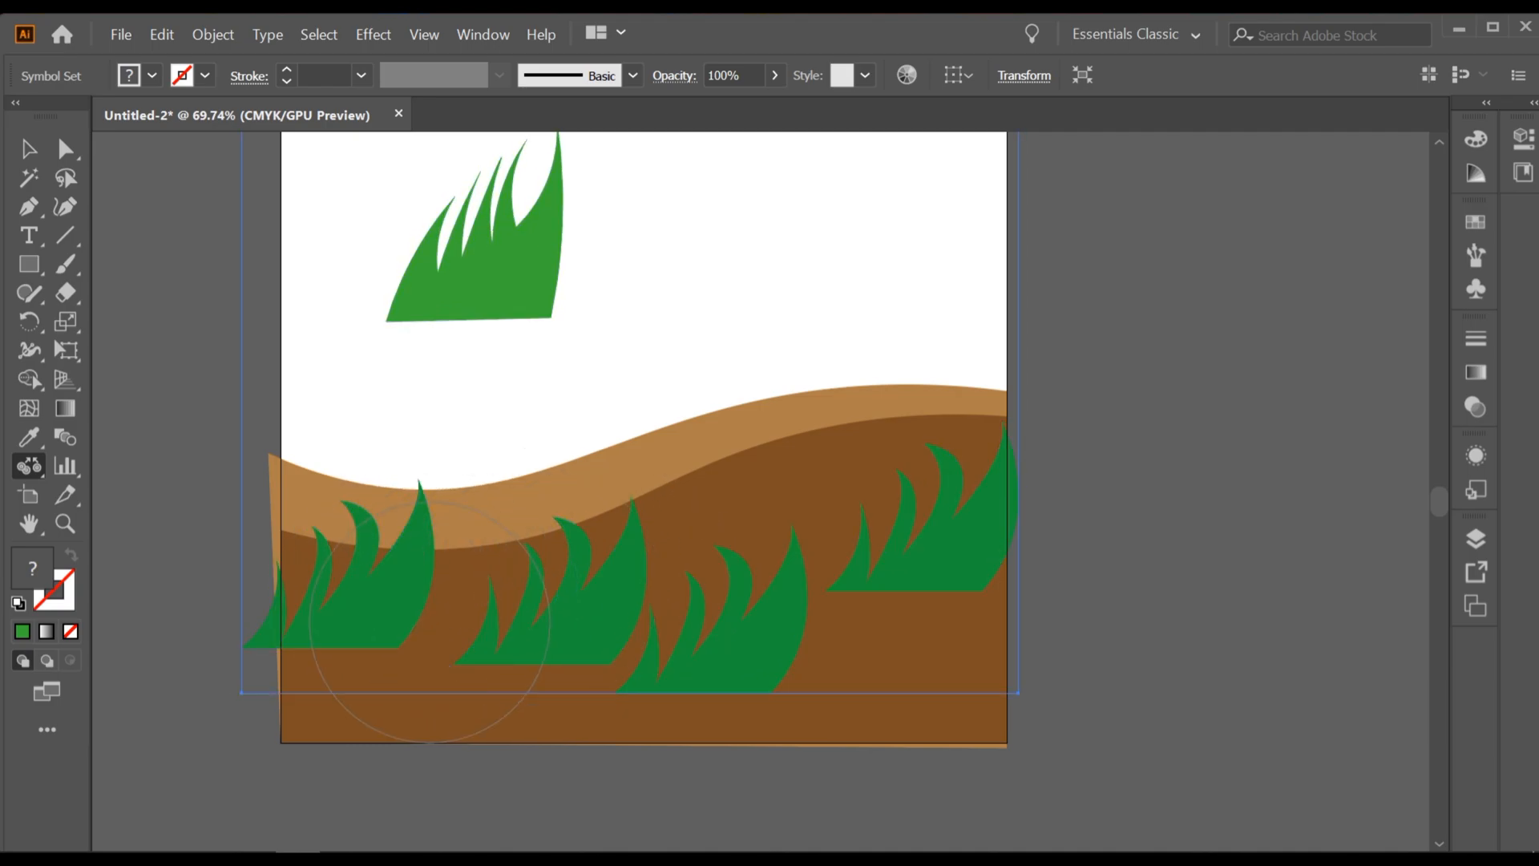
drag(347, 588, 427, 599)
click(407, 585)
click(898, 562)
click(865, 569)
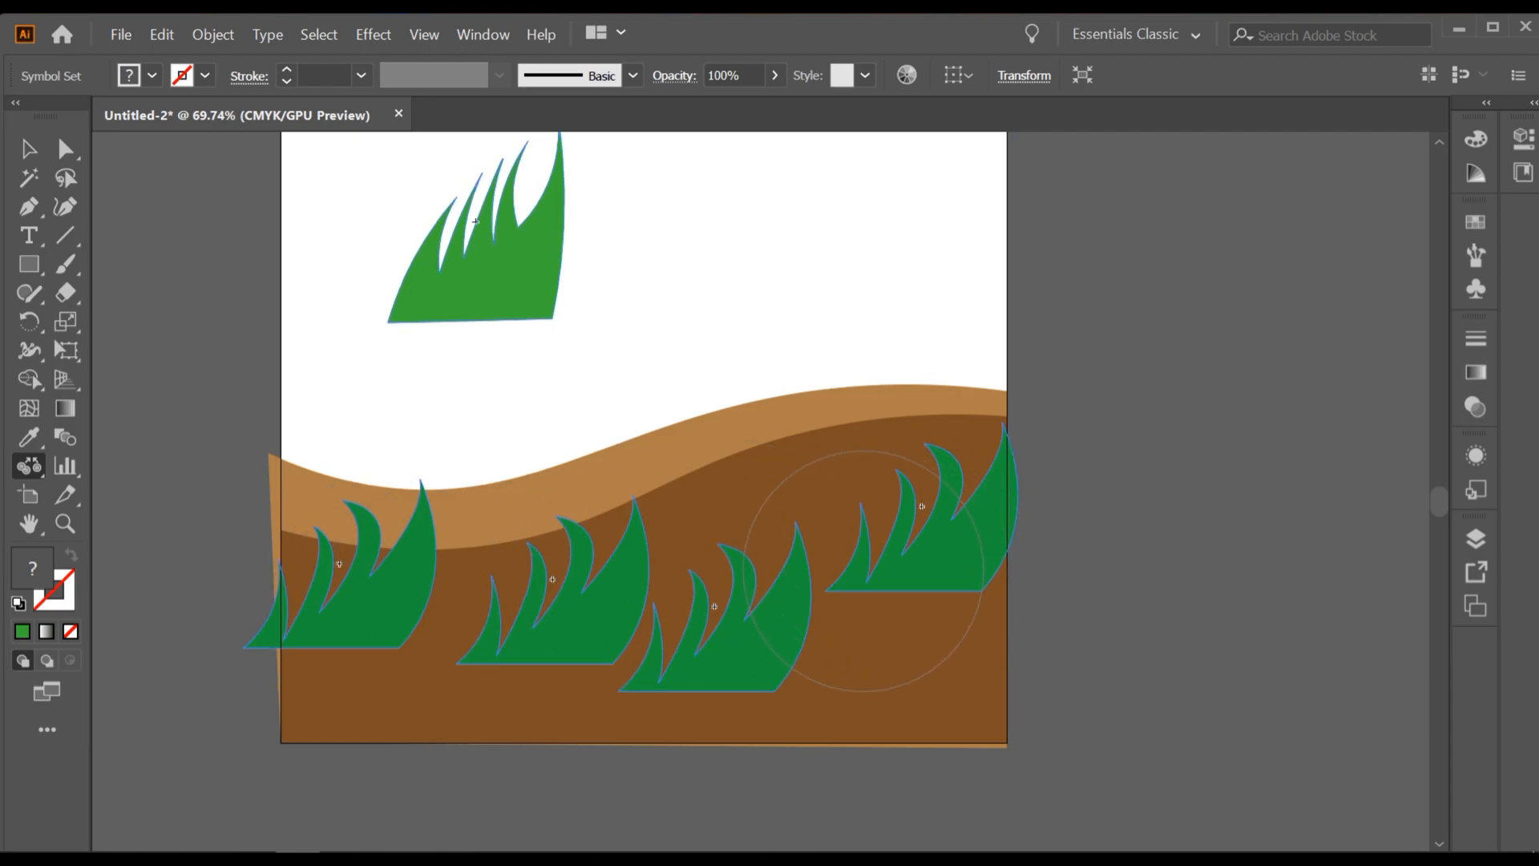
click(858, 575)
drag(857, 575, 853, 581)
Step: Enlarge the two leftmost grass tufts on the ground with the Symbol Sizer tool
alt+scroll(858, 600, up, 6)
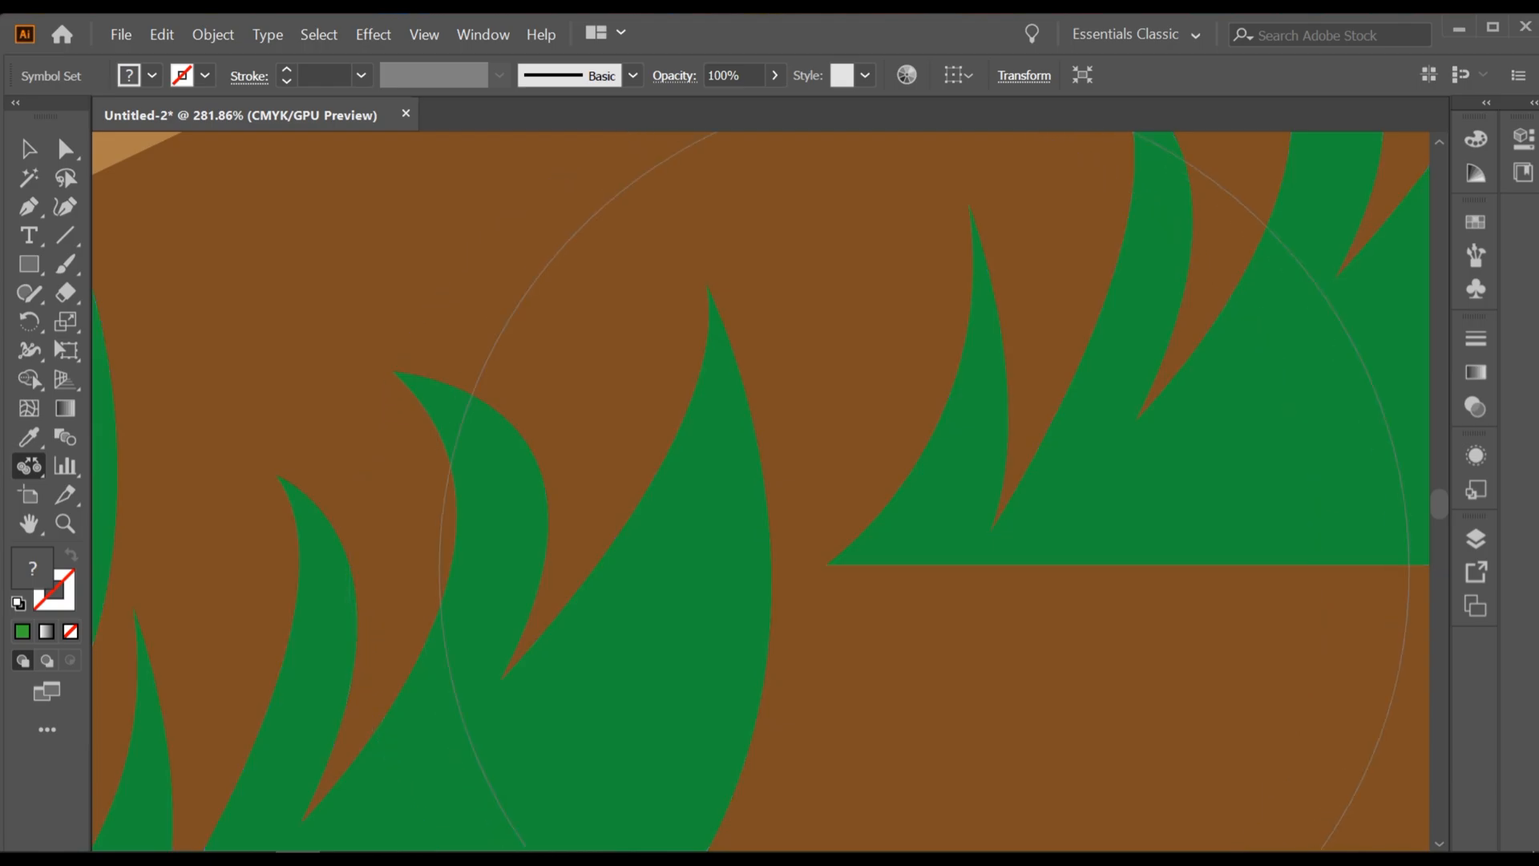
alt+scroll(847, 565, down, 3)
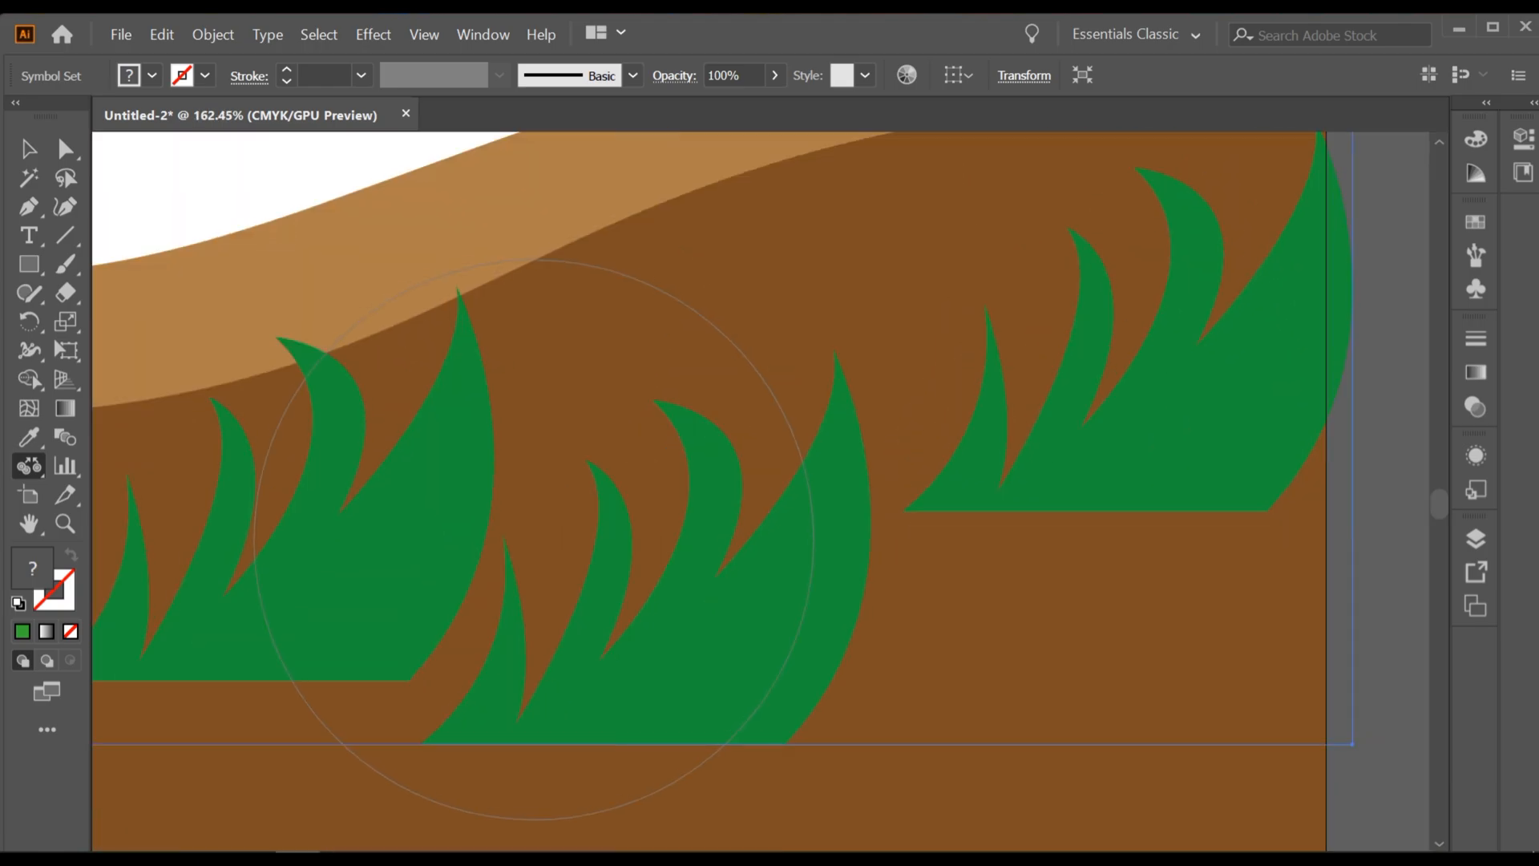
drag(523, 535, 747, 551)
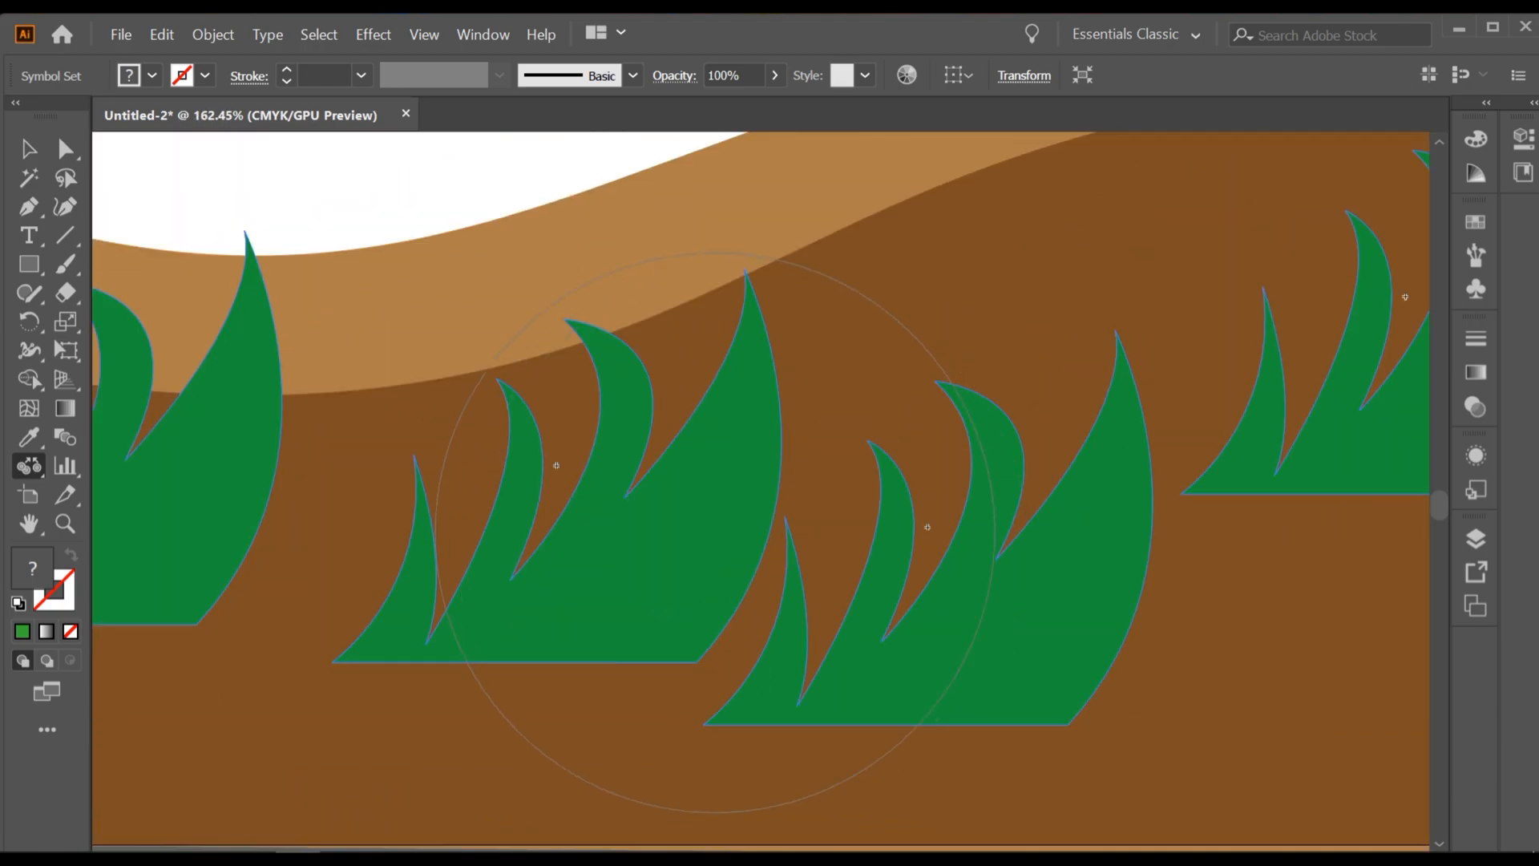
drag(457, 537, 682, 534)
drag(449, 519, 471, 512)
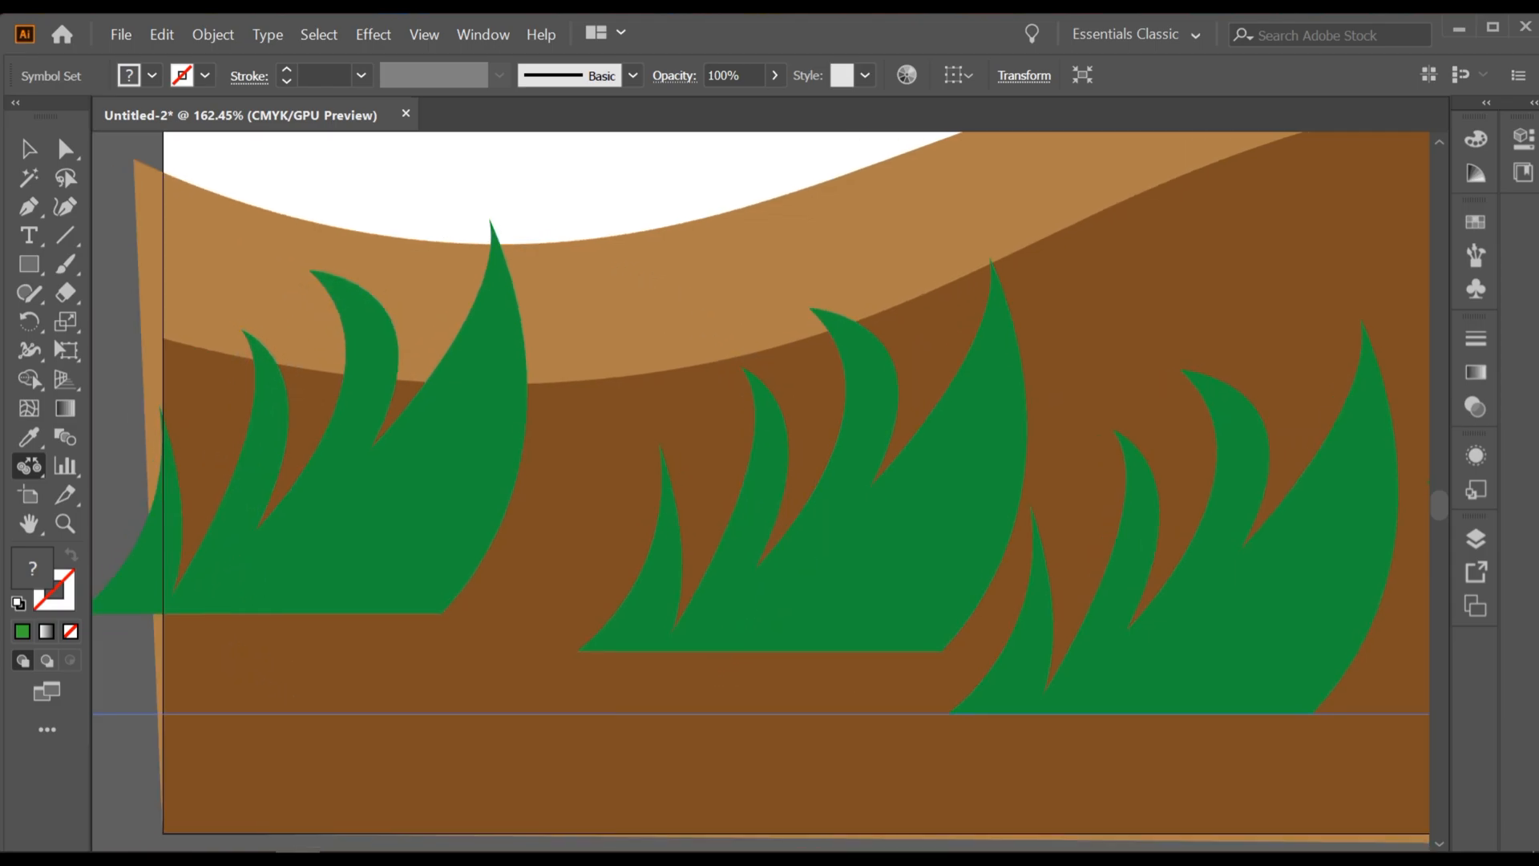
right_click(29, 466)
click(158, 553)
drag(494, 512, 576, 525)
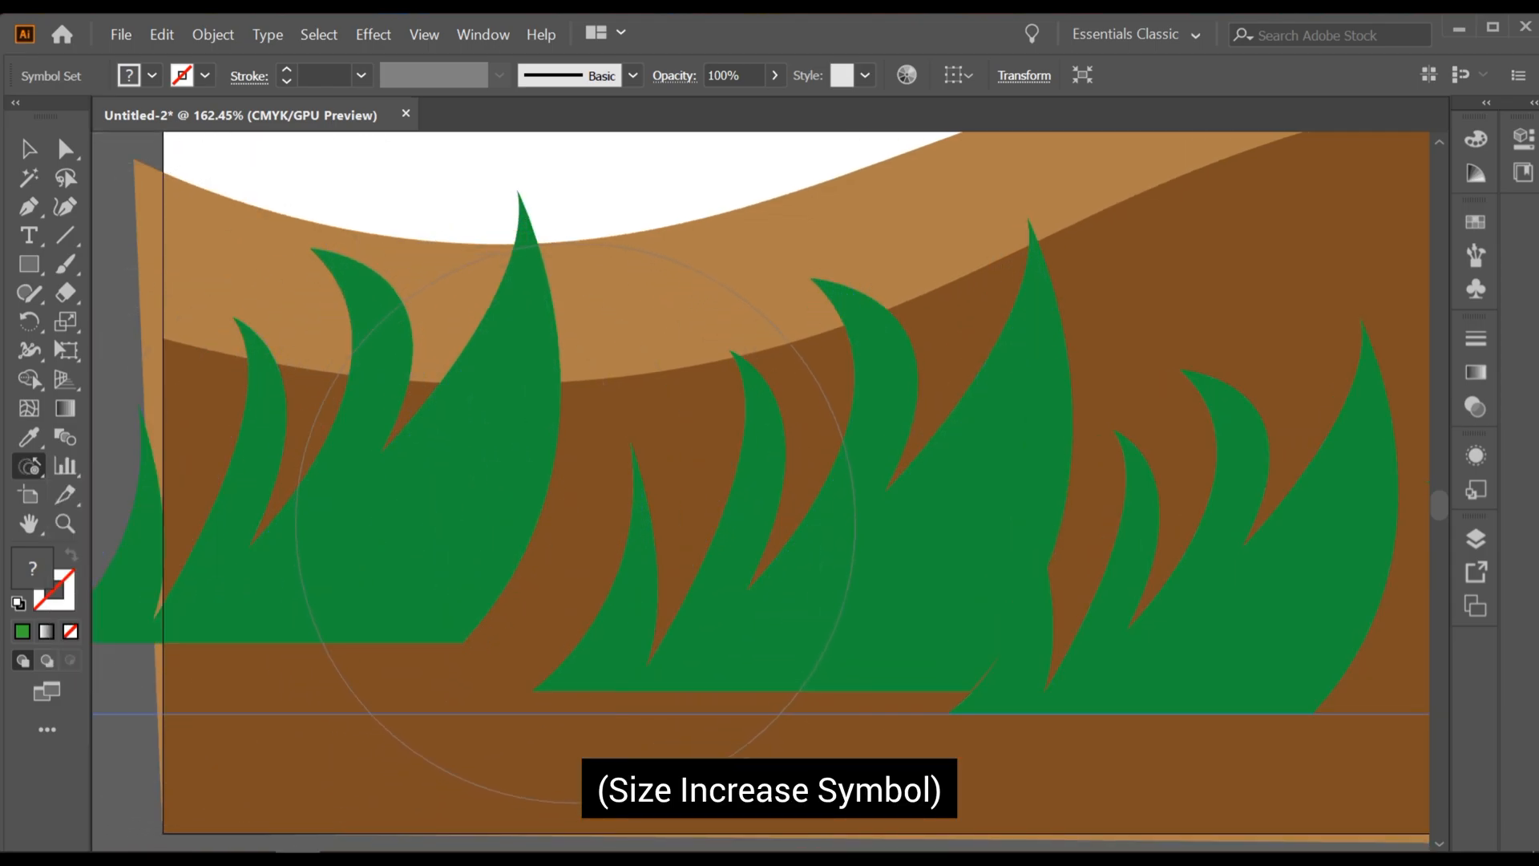
Step: Shrink the rightmost grass tuft with the Symbol Sizer tool
scroll(627, 509, down, 2)
mouse_move(1363, 385)
mouse_down()
mouse_move(1085, 376)
mouse_move(752, 408)
mouse_move(481, 489)
mouse_move(569, 488)
mouse_move(646, 513)
mouse_move(531, 496)
mouse_up()
scroll(481, 490, up, 2)
click(526, 493)
alt+click(526, 493)
alt+click(526, 493)
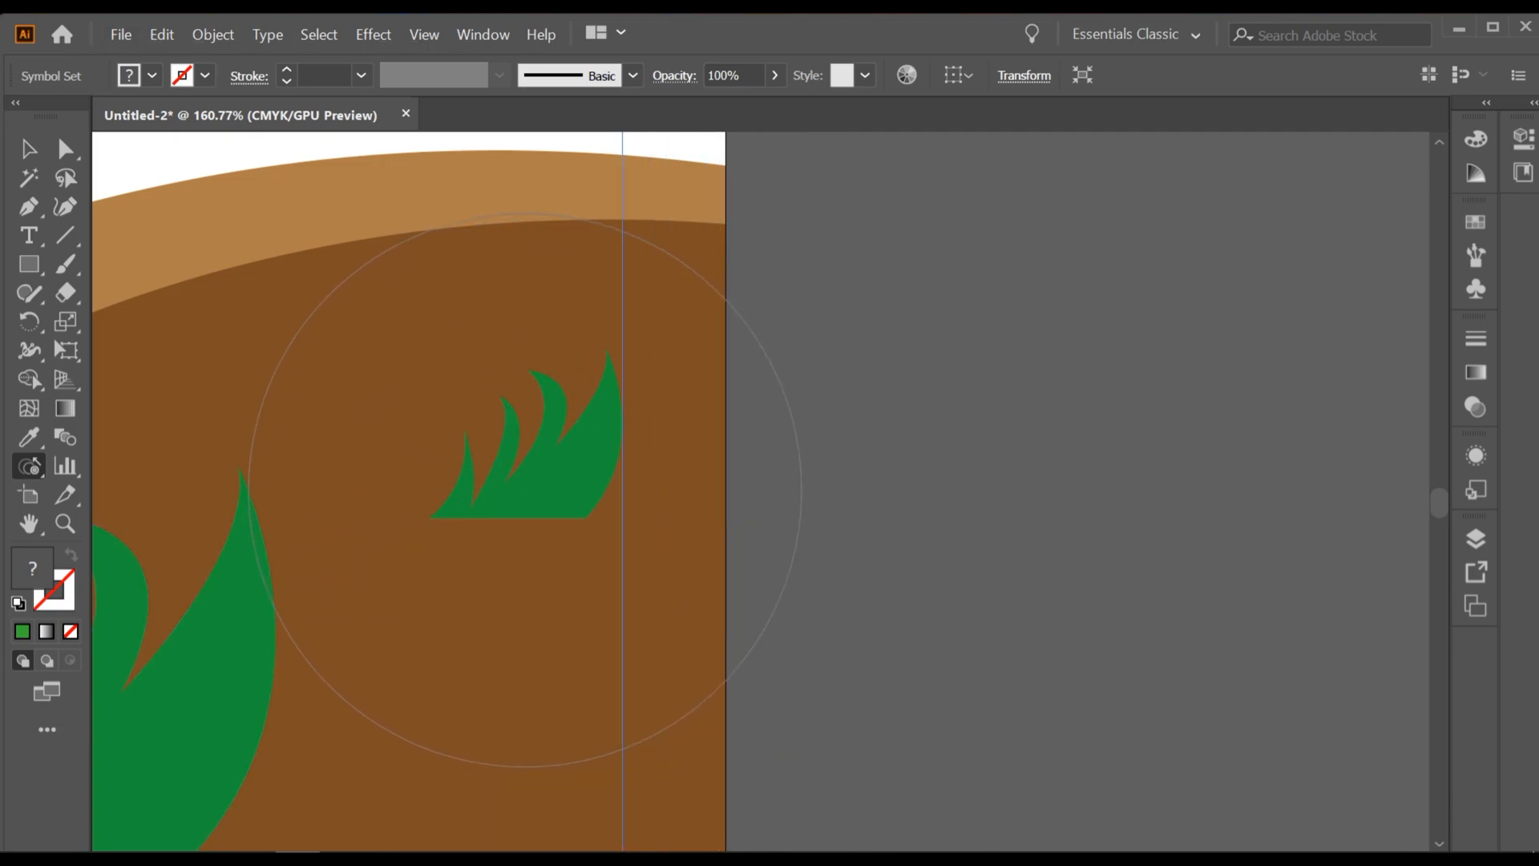
Step: Shrink the middle tufts and the large leftmost tuft on the ground with the Symbol Sizer tool
scroll(700, 527, down, 3)
mouse_move(238, 651)
mouse_down()
mouse_move(531, 599)
mouse_move(676, 518)
mouse_move(697, 529)
mouse_up()
alt+click(472, 468)
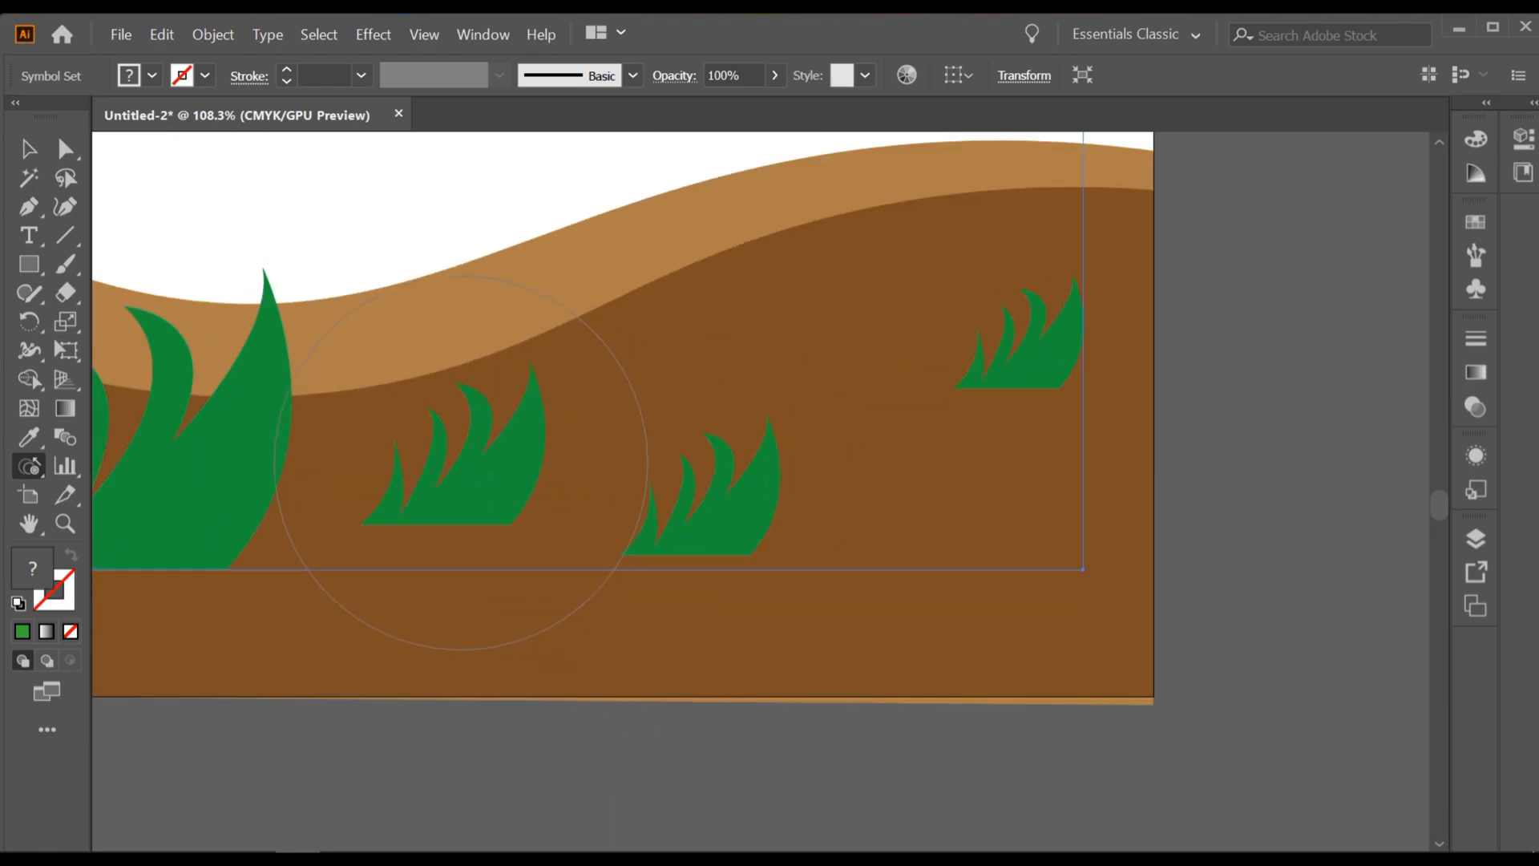
drag(155, 493, 462, 471)
alt+click(438, 472)
alt+click(441, 468)
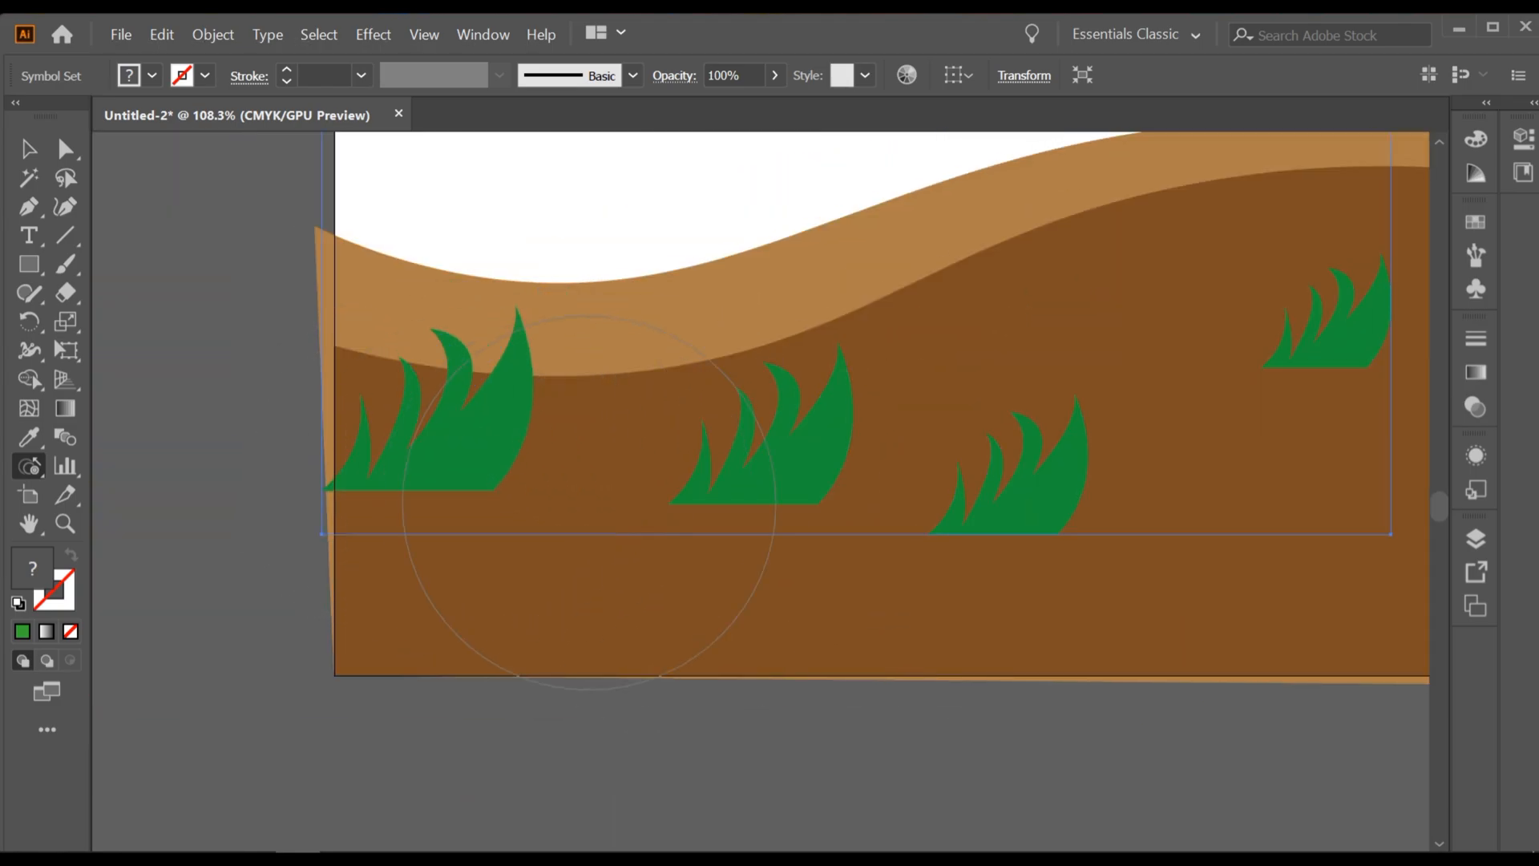
Step: Enlarge the second grass tuft from the left with the Symbol Sizer tool, and reduce it slightly to a medium size
drag(669, 474, 605, 463)
click(720, 437)
click(717, 438)
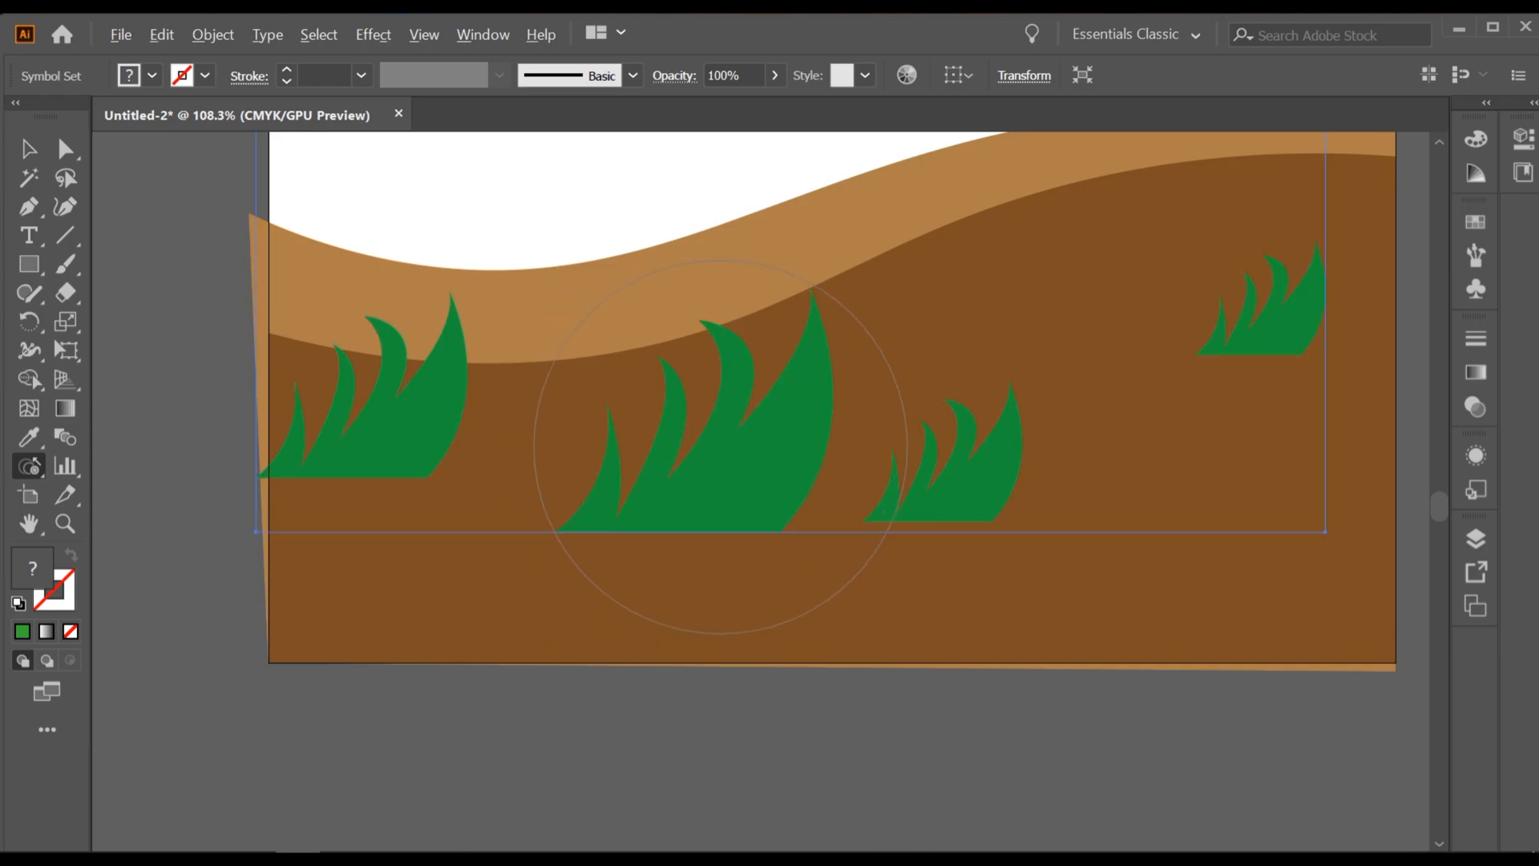
alt+click(720, 446)
Step: Rotate the leftmost grass tuft slightly counterclockwise with the Symbol Spinner tool
click(29, 466)
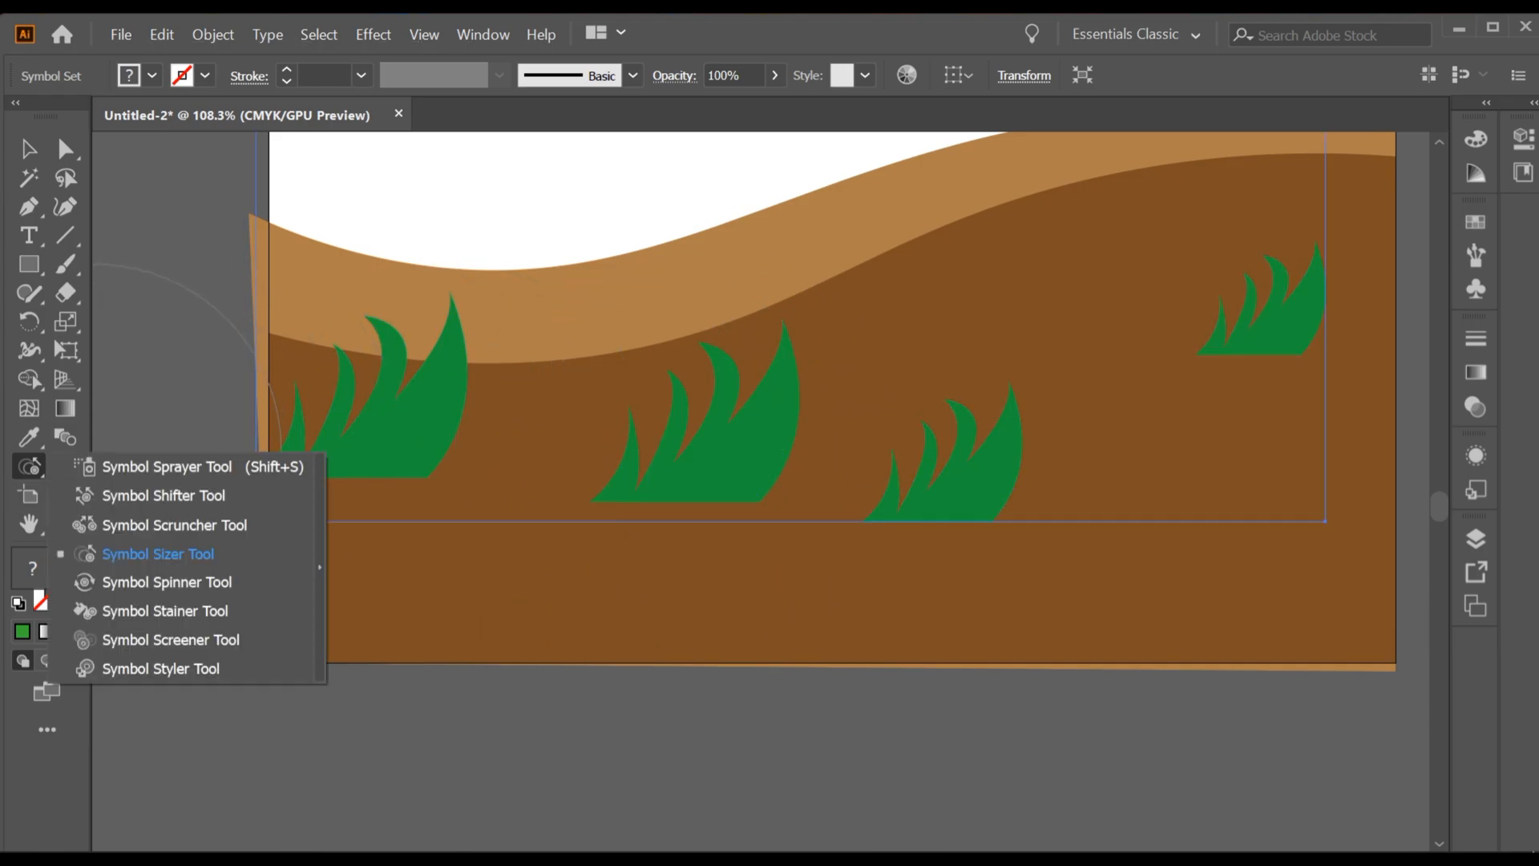
click(173, 578)
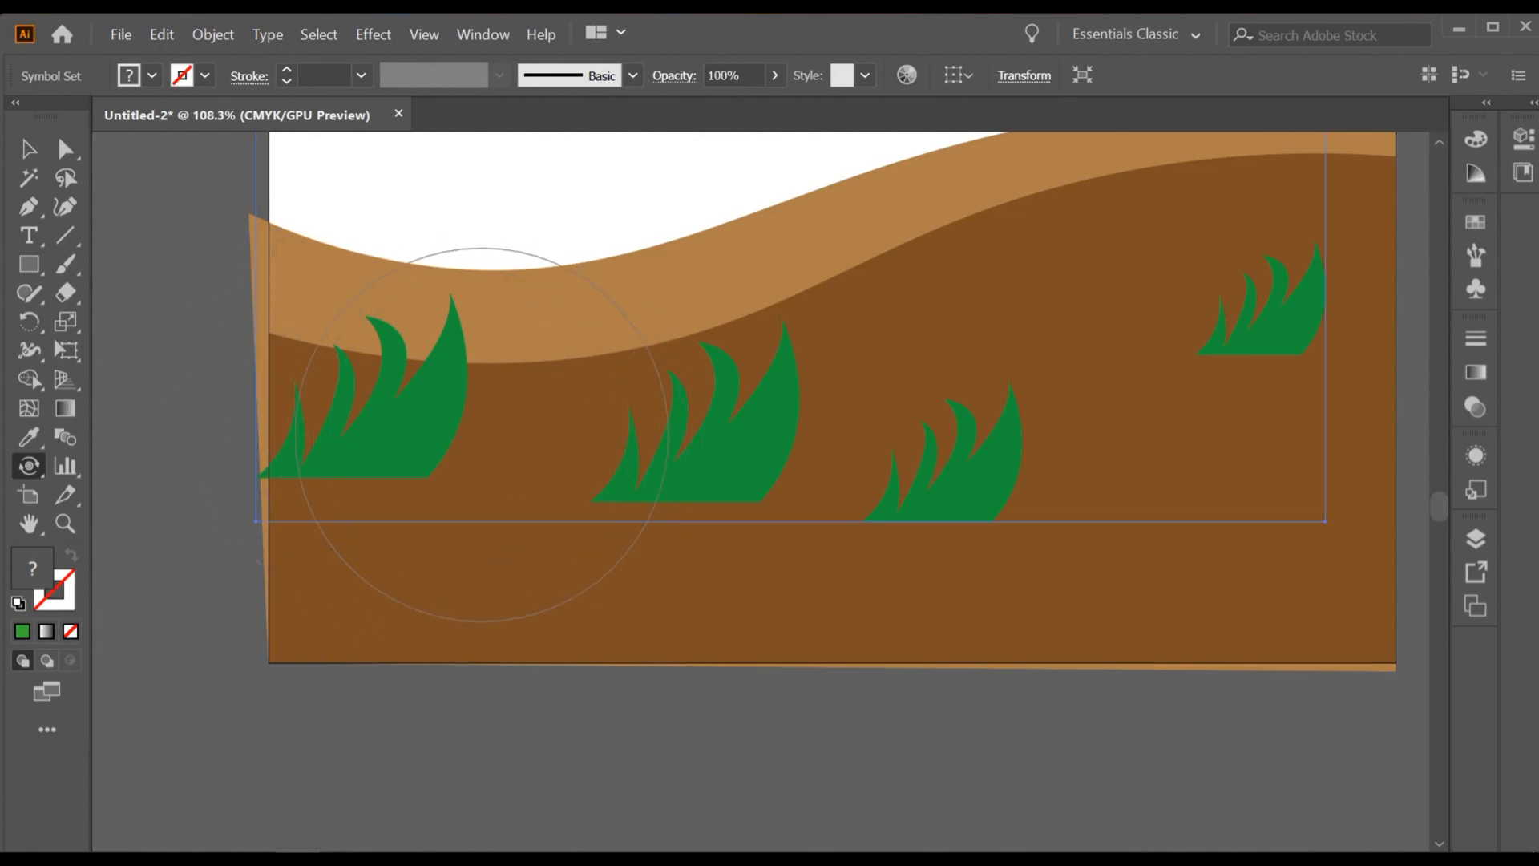
mouse_move(411, 420)
mouse_down()
mouse_move(444, 372)
mouse_move(437, 436)
mouse_move(458, 412)
mouse_move(451, 398)
mouse_move(434, 431)
mouse_move(437, 372)
mouse_move(450, 409)
mouse_up()
mouse_move(433, 323)
mouse_down()
mouse_move(452, 392)
mouse_move(424, 357)
mouse_move(454, 398)
mouse_move(362, 481)
mouse_move(392, 476)
mouse_move(279, 427)
mouse_move(351, 474)
mouse_move(267, 403)
mouse_move(304, 466)
mouse_move(313, 423)
mouse_move(333, 470)
mouse_move(289, 374)
mouse_move(301, 436)
mouse_move(302, 373)
mouse_move(300, 434)
mouse_move(299, 375)
mouse_move(235, 445)
mouse_up()
Step: Stain all four grass tufts on the ground a lighter green with the Symbol Stainer tool
drag(29, 466, 88, 609)
mouse_move(589, 440)
mouse_down()
mouse_move(591, 422)
mouse_move(697, 441)
mouse_up()
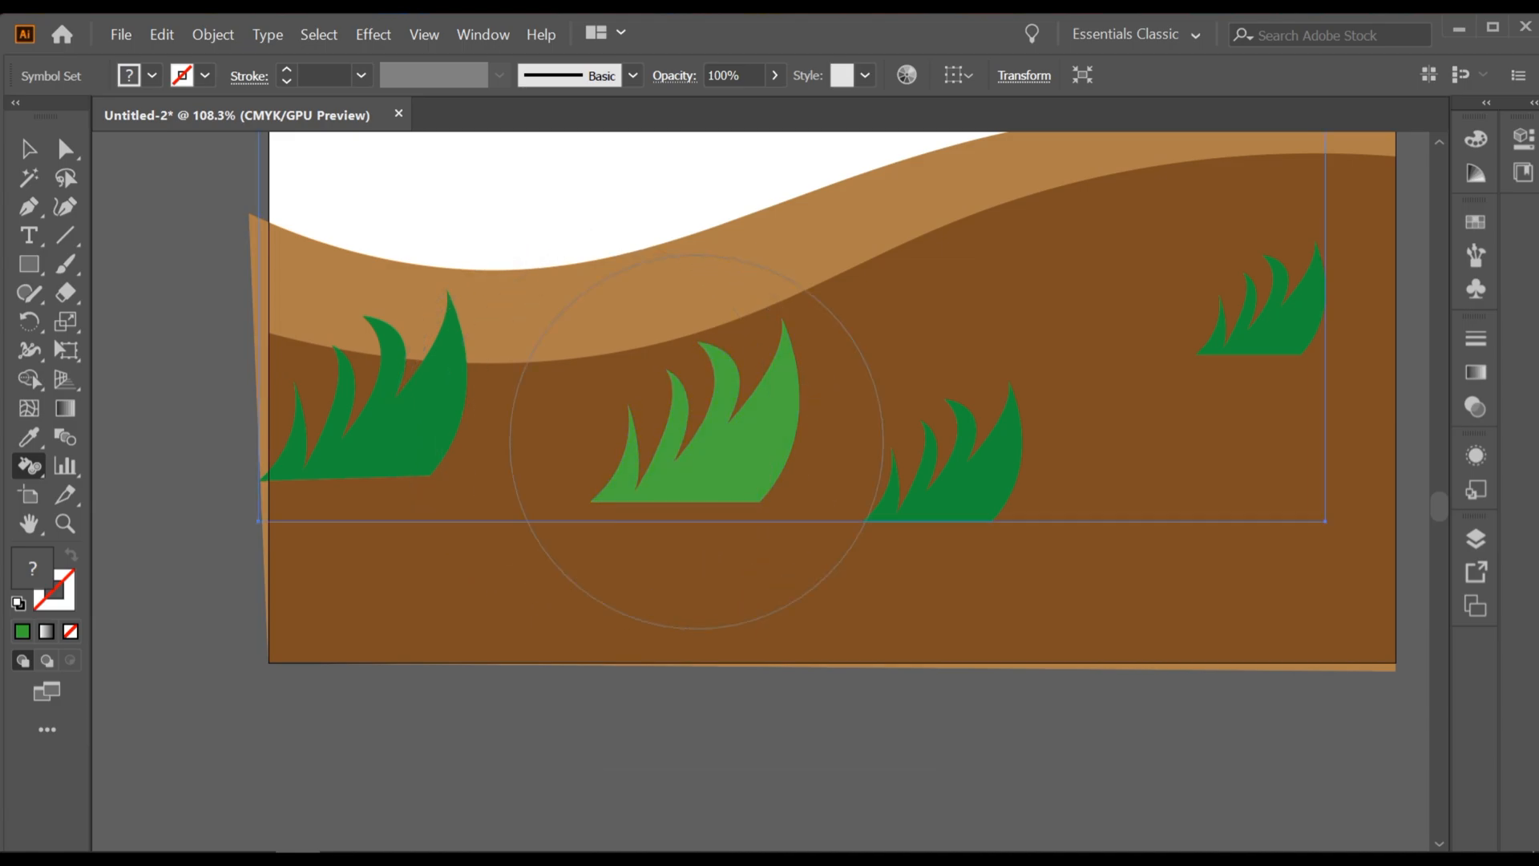
click(693, 443)
click(539, 441)
drag(609, 471, 554, 509)
click(886, 490)
drag(885, 491, 788, 497)
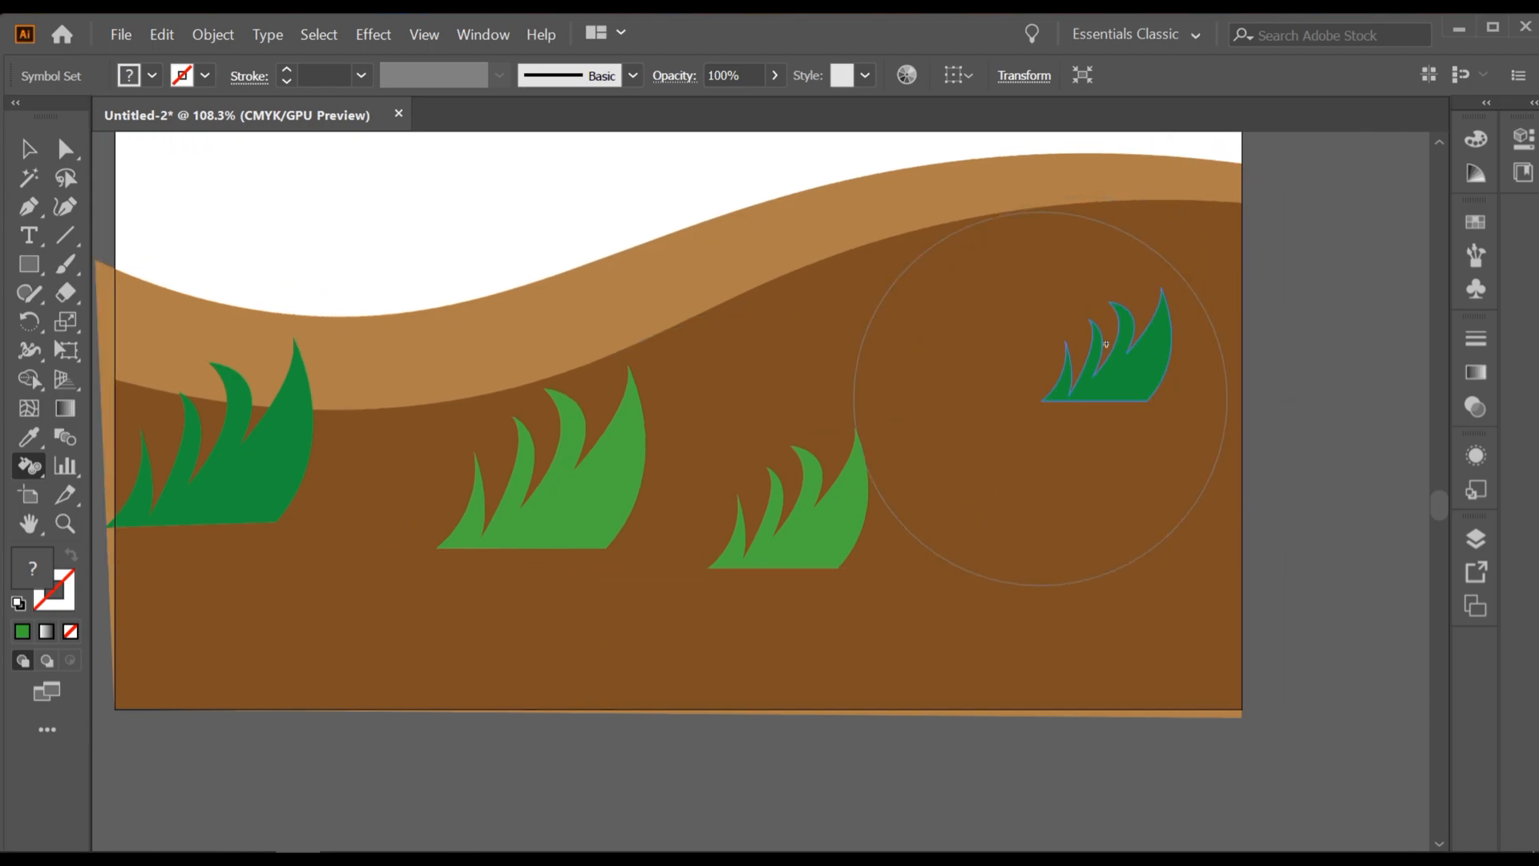
click(1044, 408)
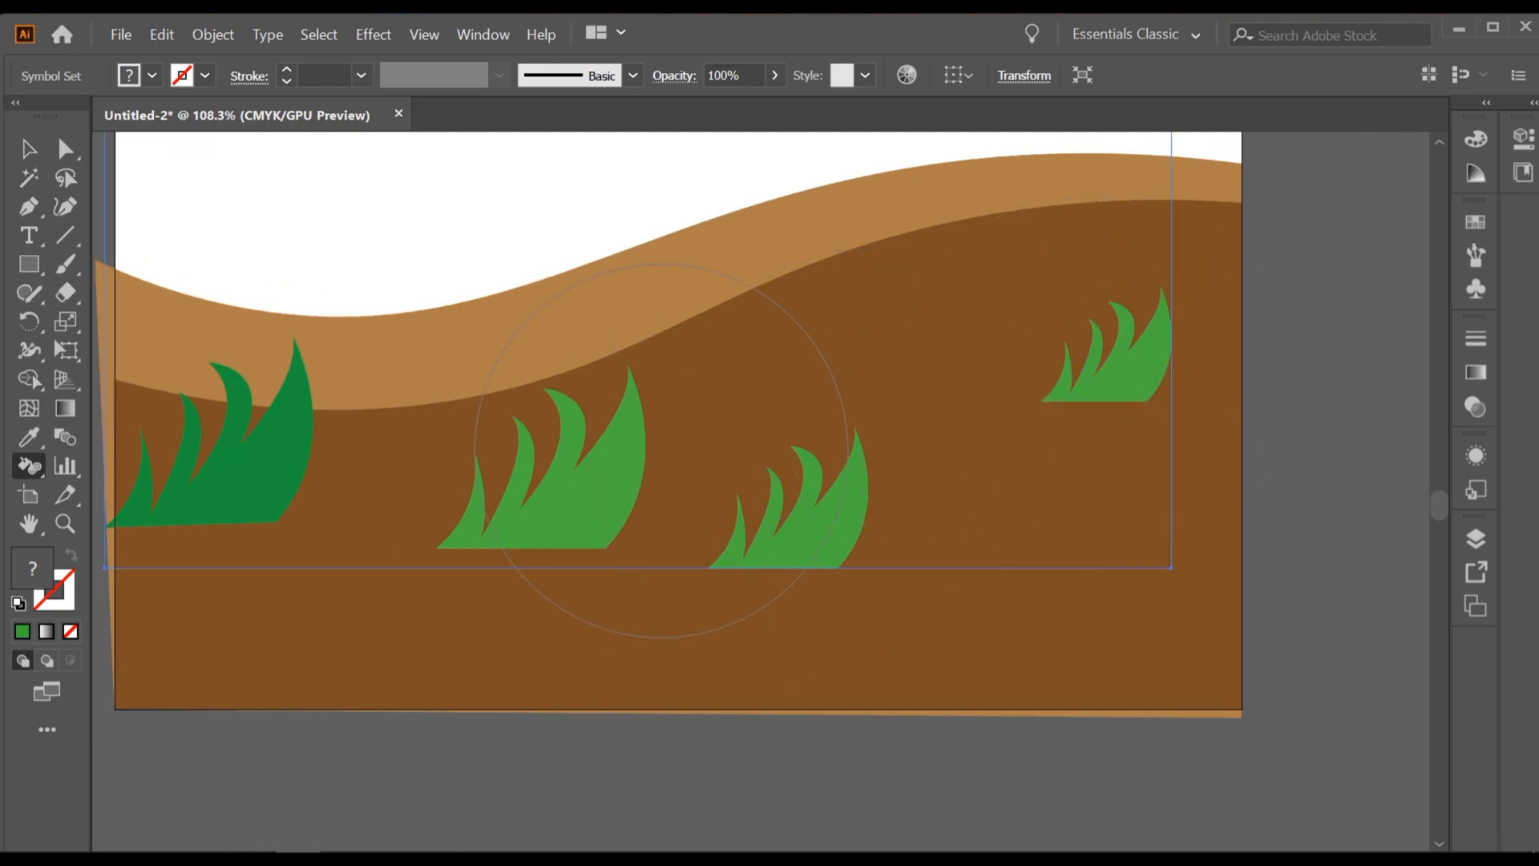
click(274, 419)
Step: Fade the two leftmost grass tufts with the Symbol Screener tool, and restore the leftmost one to full opacity
scroll(387, 449, down, 1)
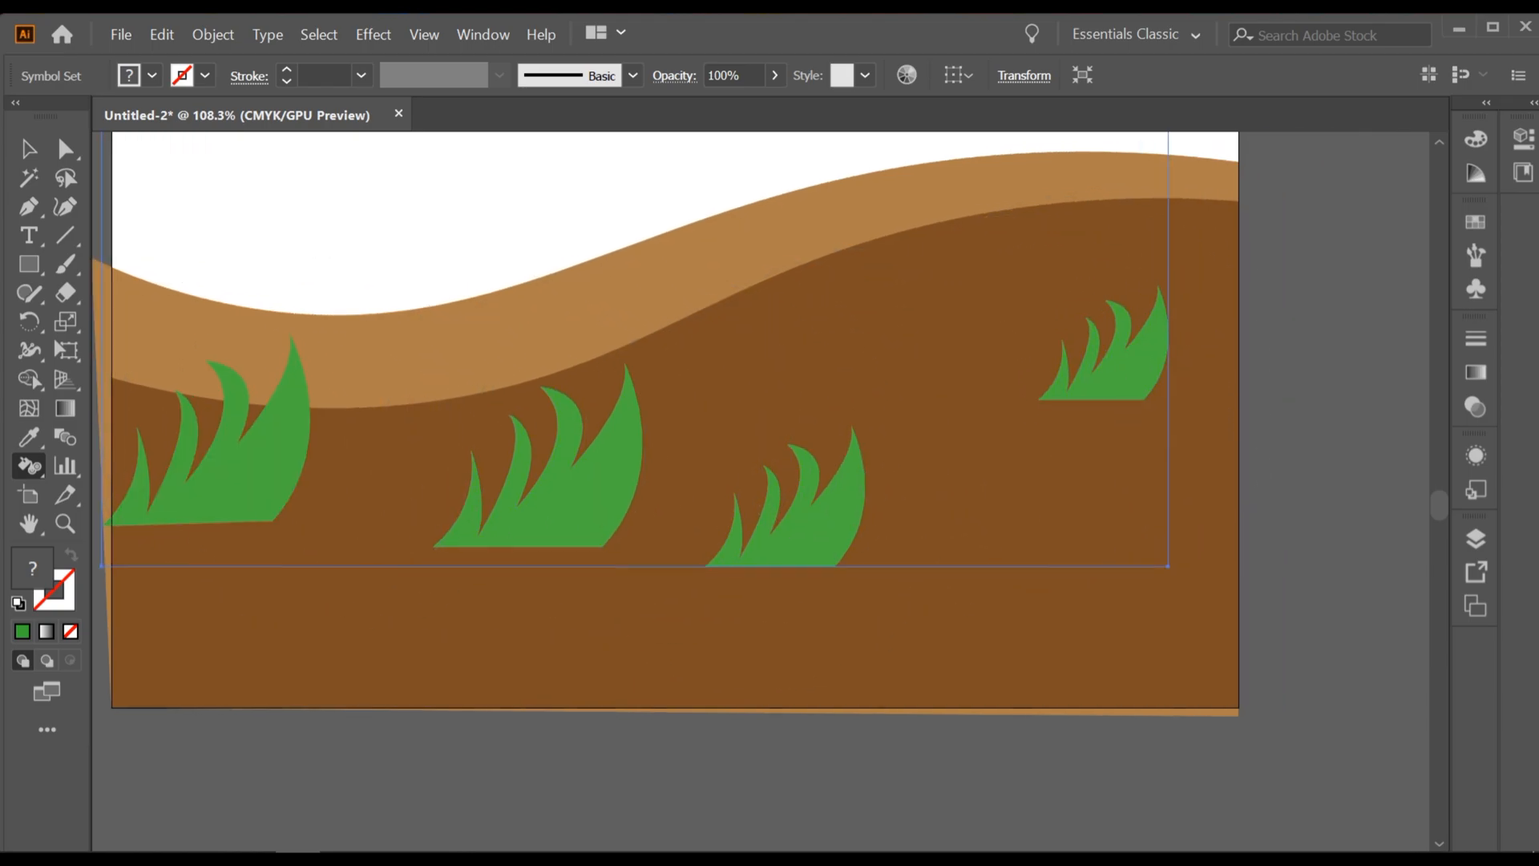
key(ctrl+1)
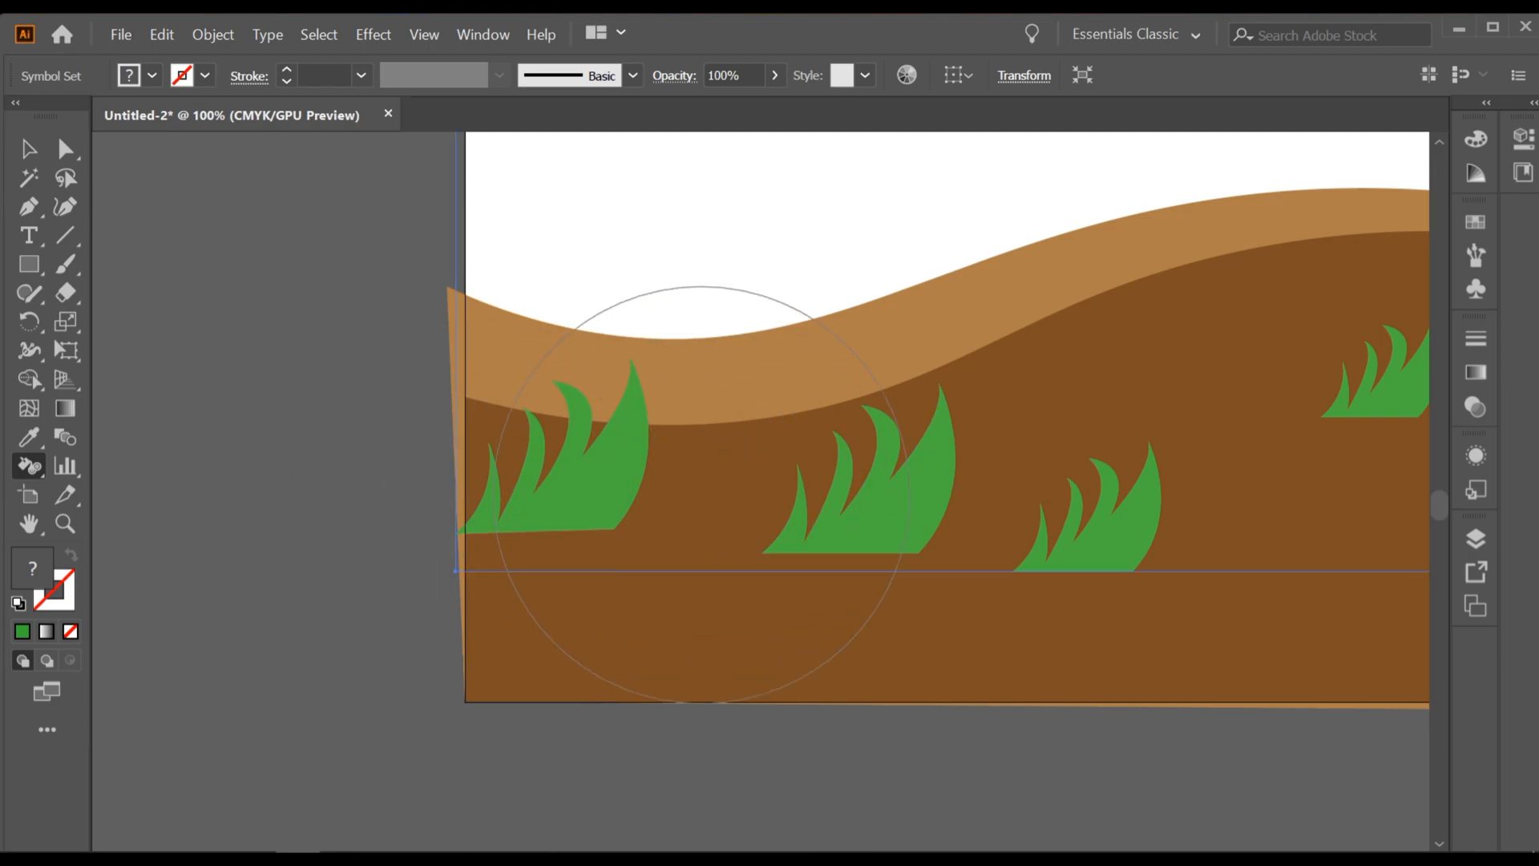
drag(29, 465, 165, 639)
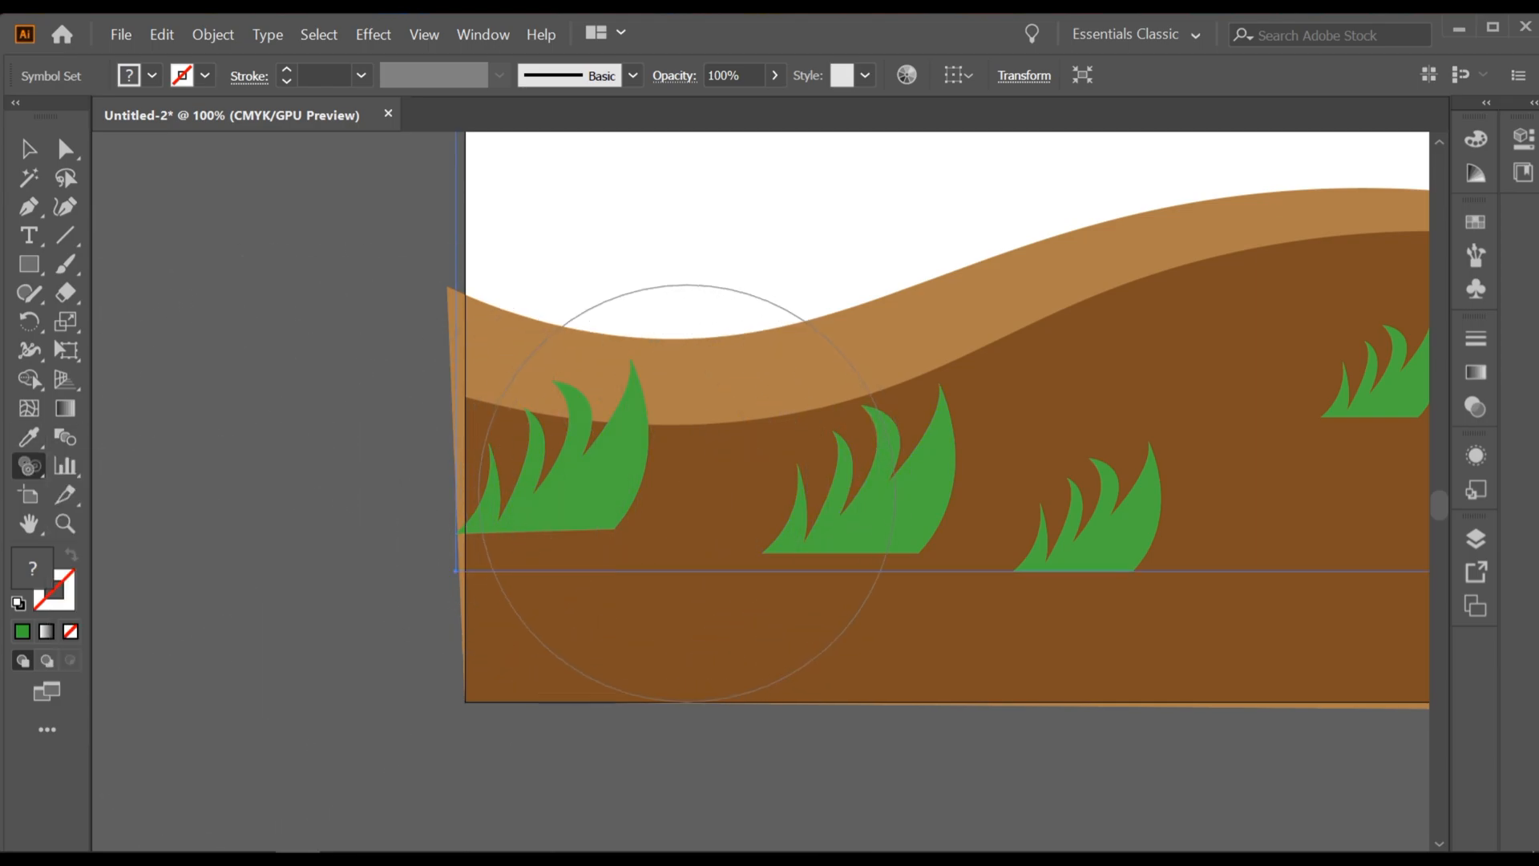
drag(598, 488, 633, 495)
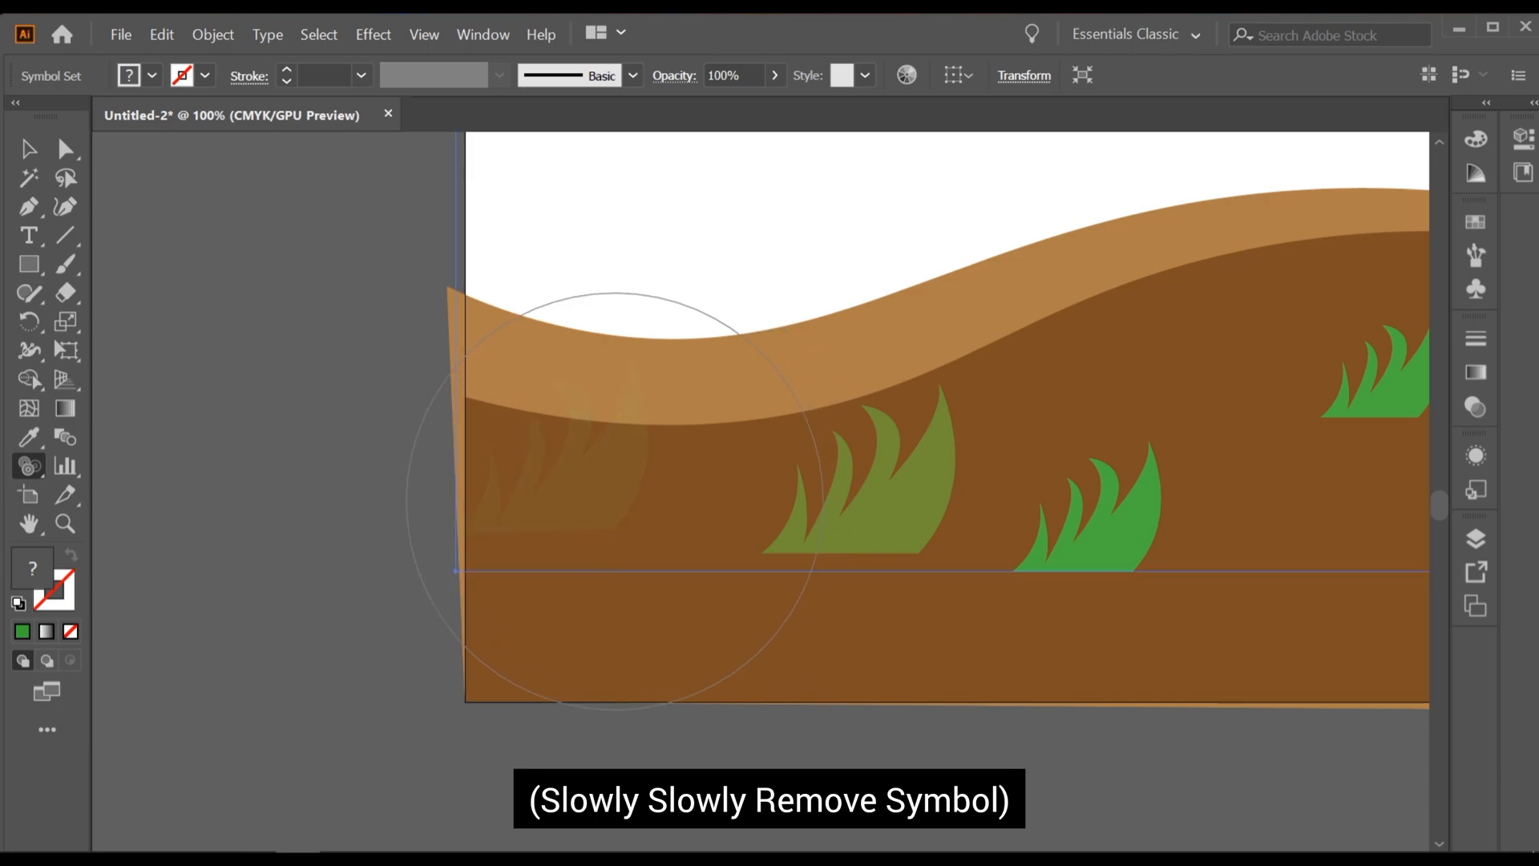
alt+click(551, 445)
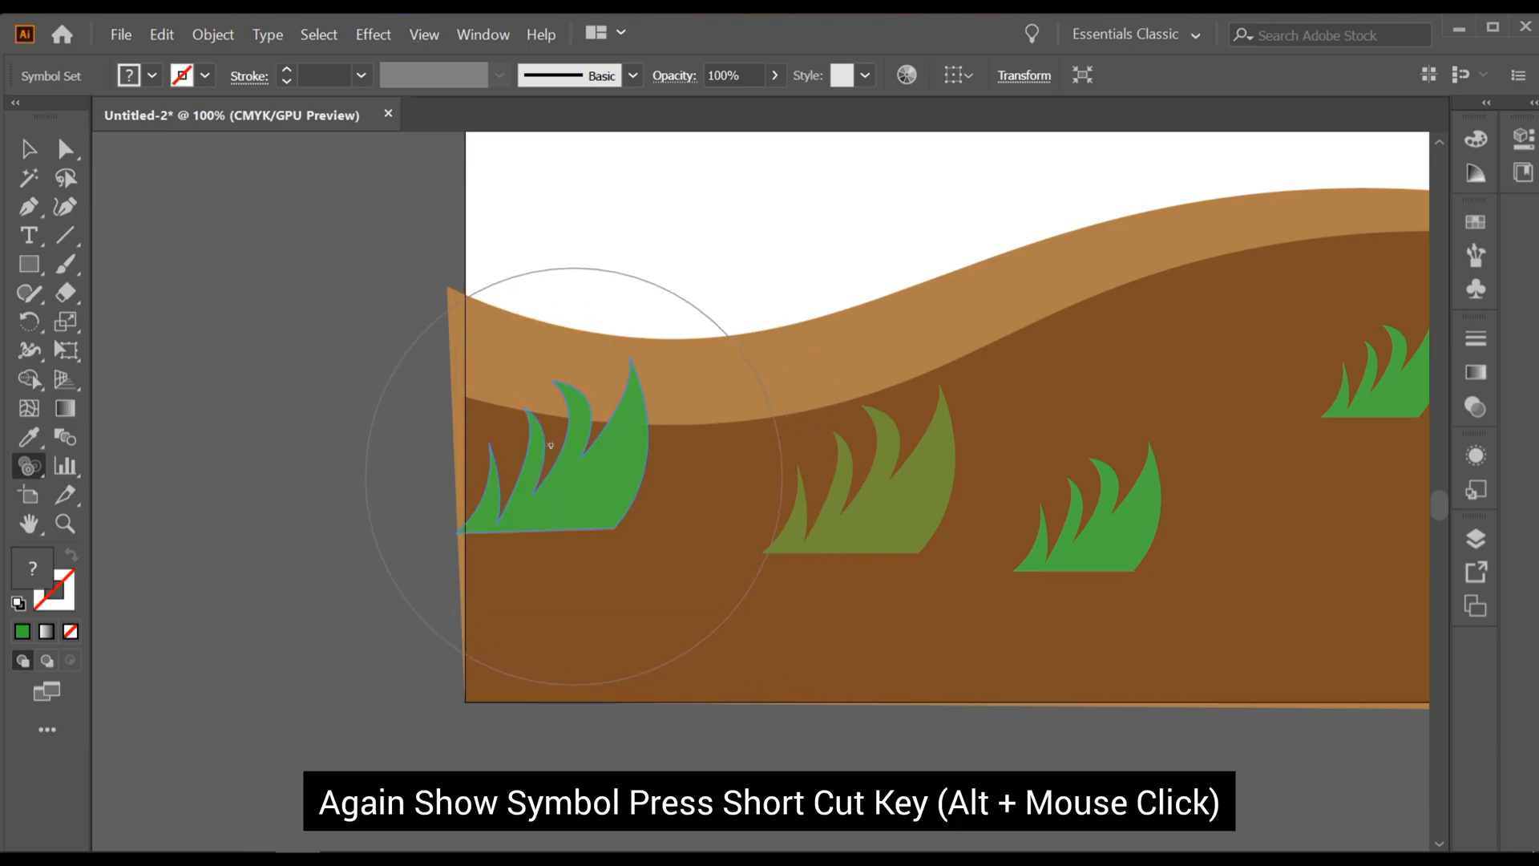
Step: Fade the rightmost grass tuft until it is almost transparent with the Symbol Screener tool, and restore its full opacity
drag(1411, 364, 833, 432)
scroll(967, 370, up, 2)
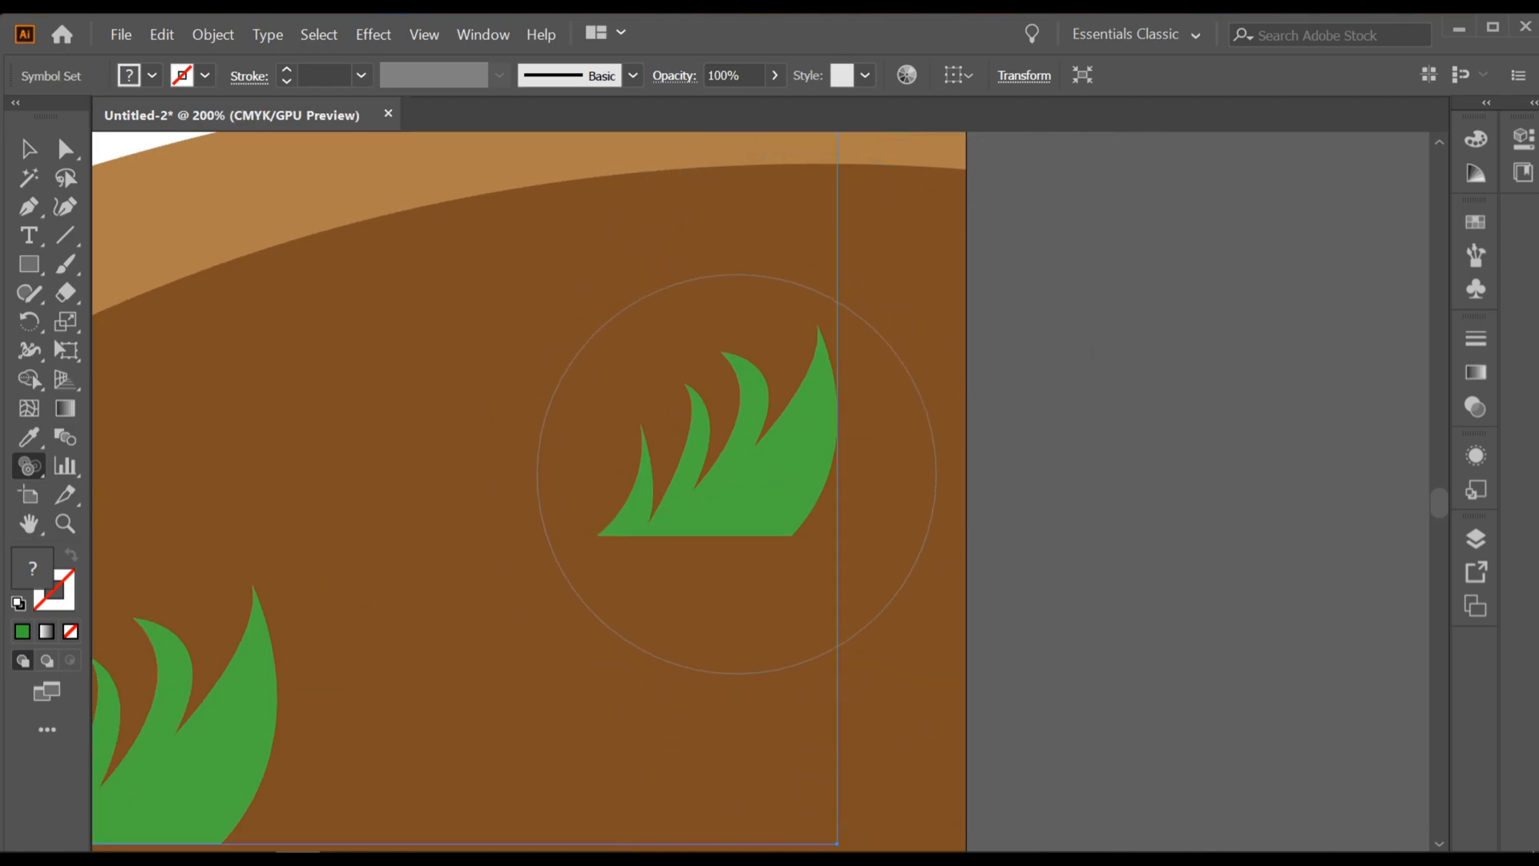
click(737, 474)
click(737, 474)
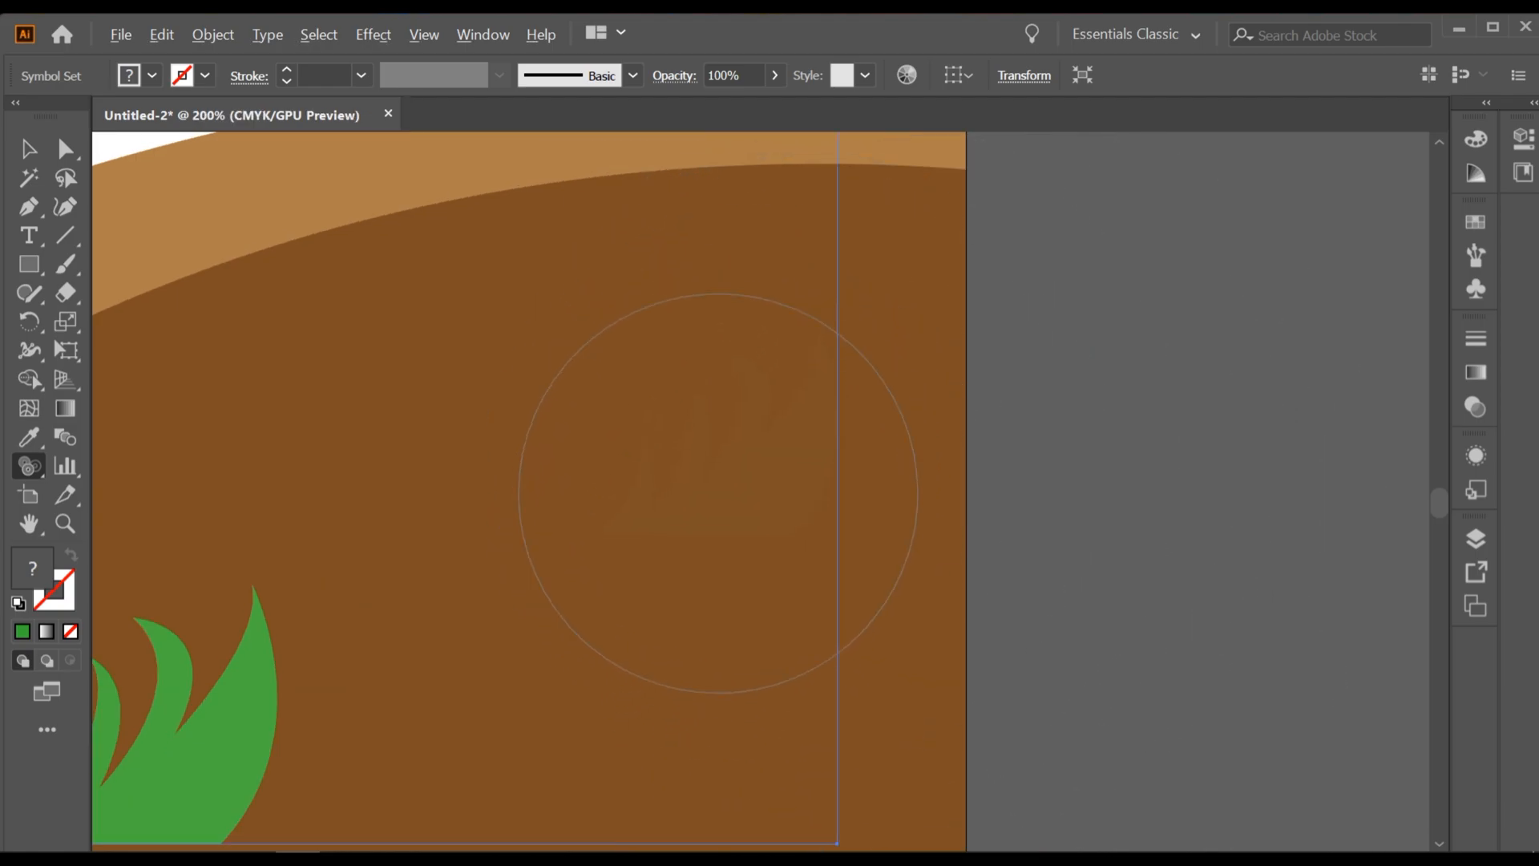
alt+click(721, 484)
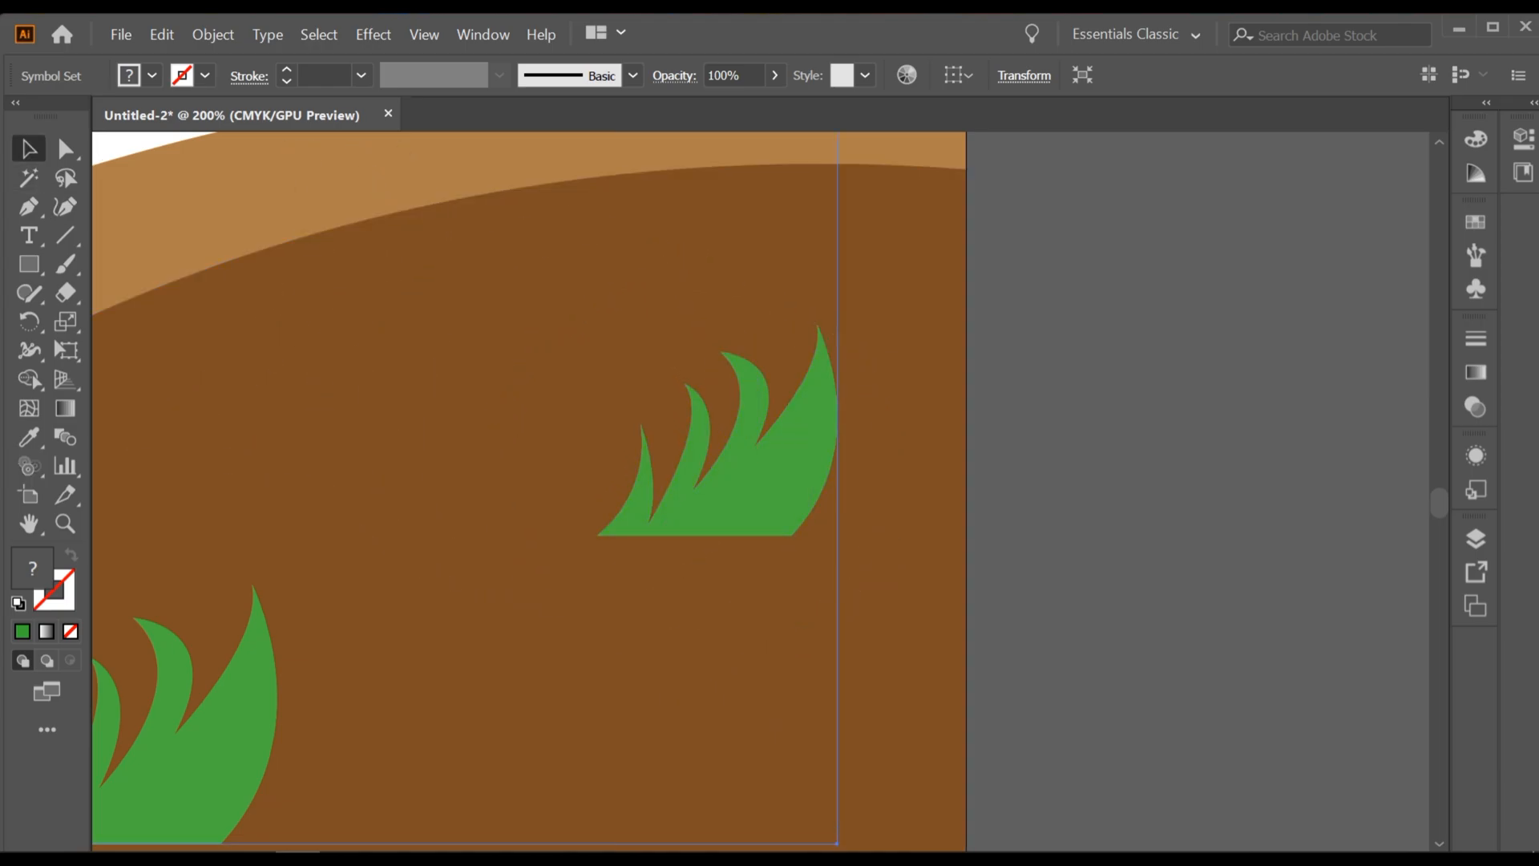
Step: Examine the whole illustration with the grass tufts spread over the layered brown ground
scroll(569, 459, down, 4)
drag(381, 468, 780, 448)
scroll(780, 447, down, 3)
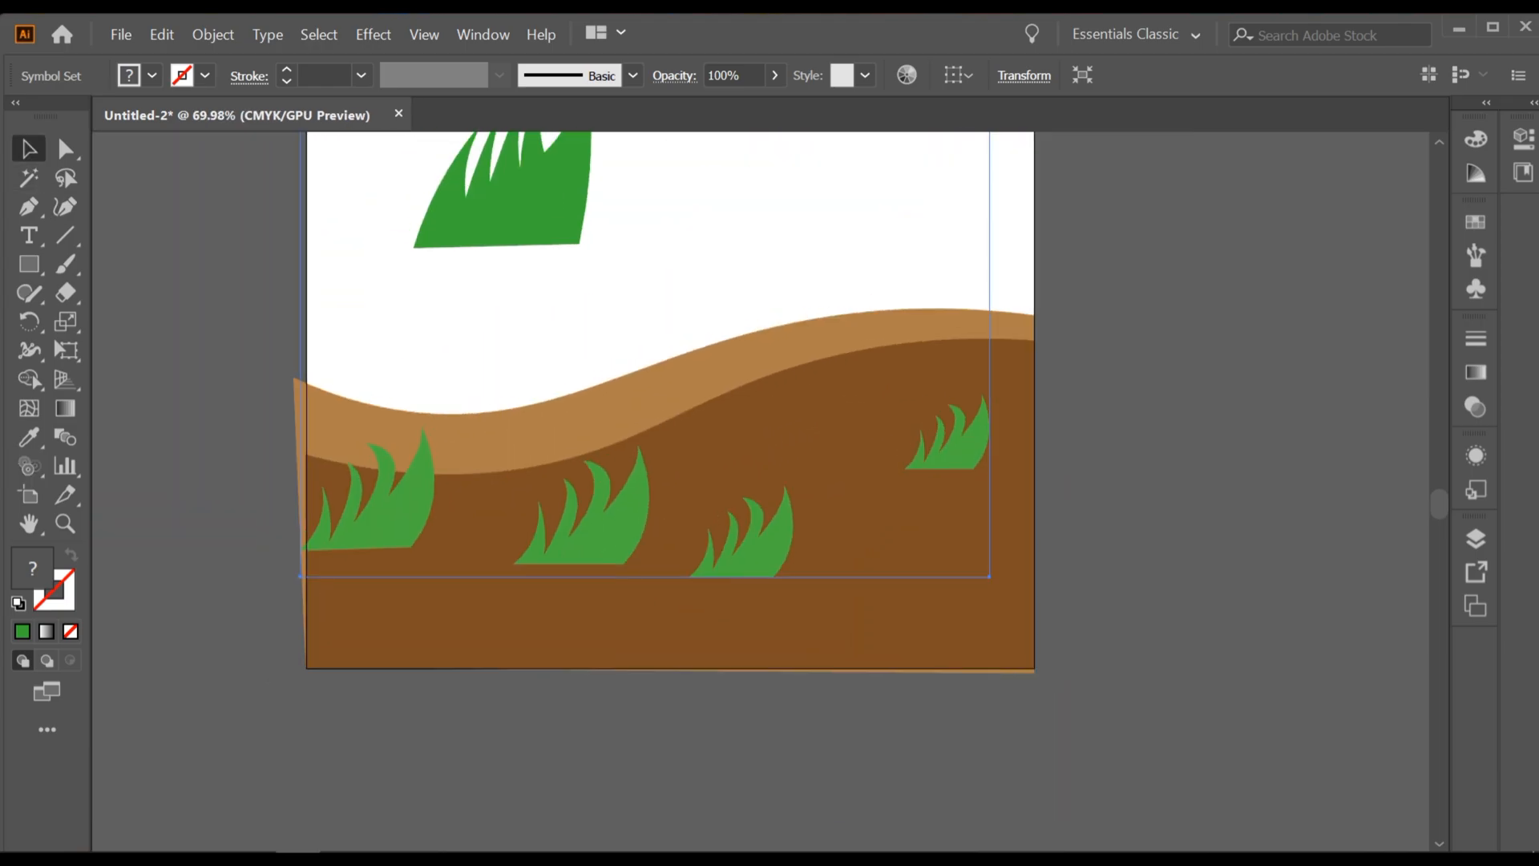
drag(848, 313, 758, 467)
scroll(785, 432, down, 1)
scroll(771, 458, down, 1)
scroll(758, 498, up, 1)
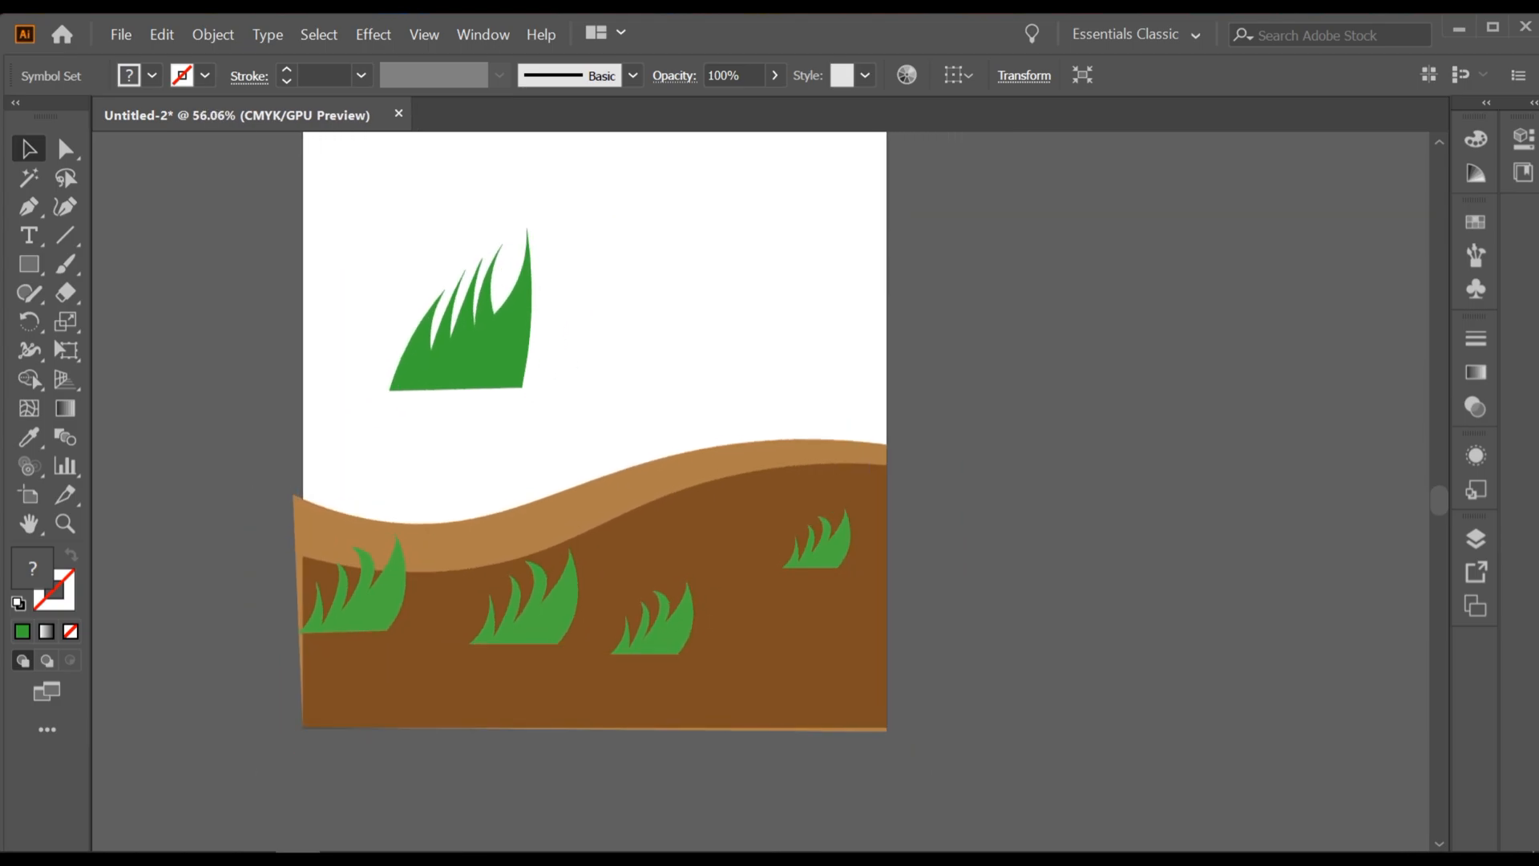
scroll(723, 561, up, 1)
drag(723, 561, 752, 564)
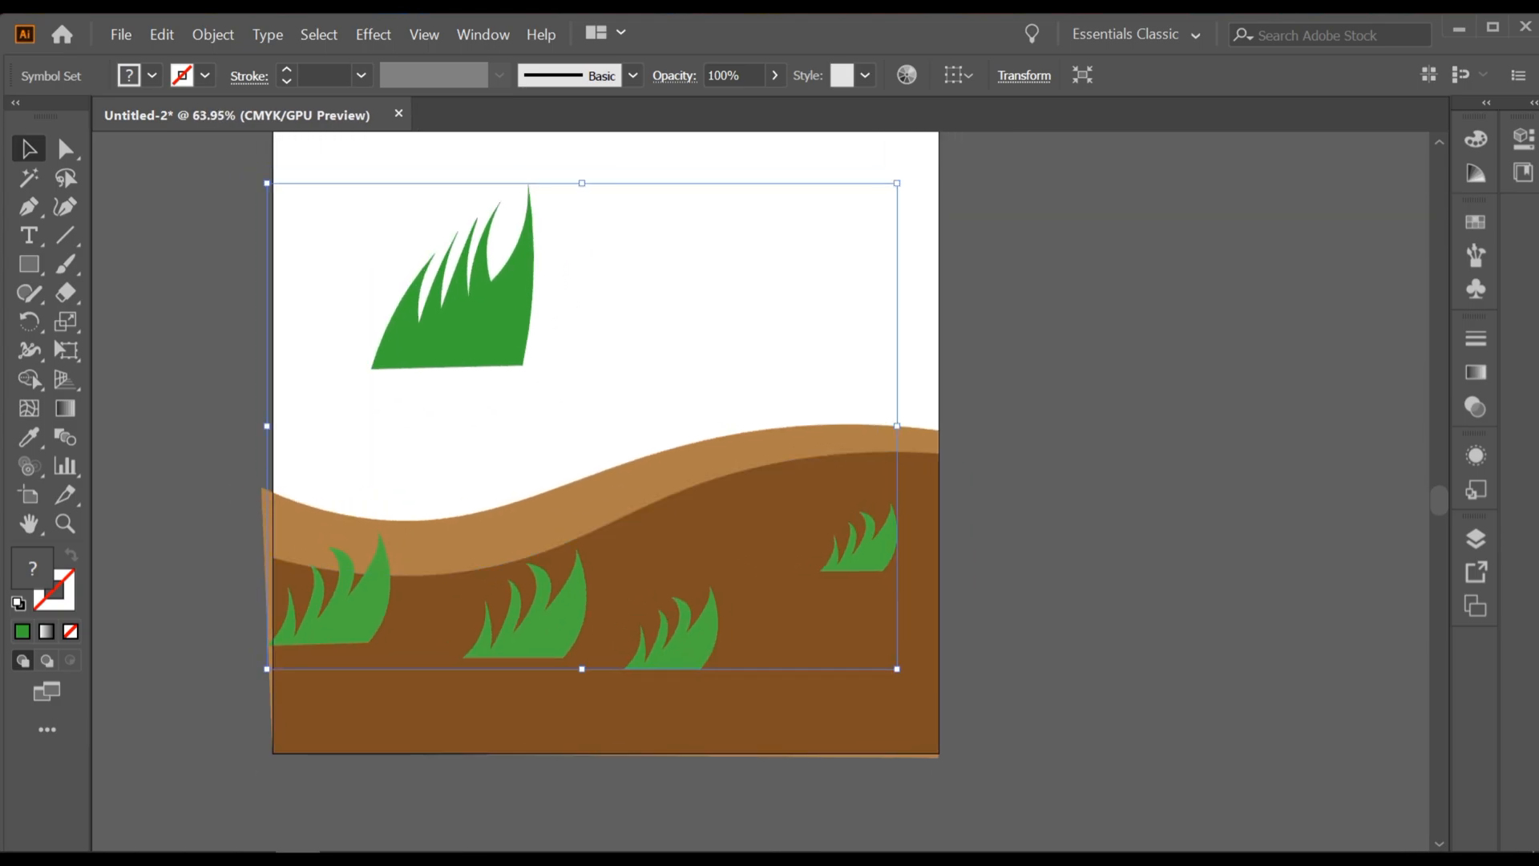